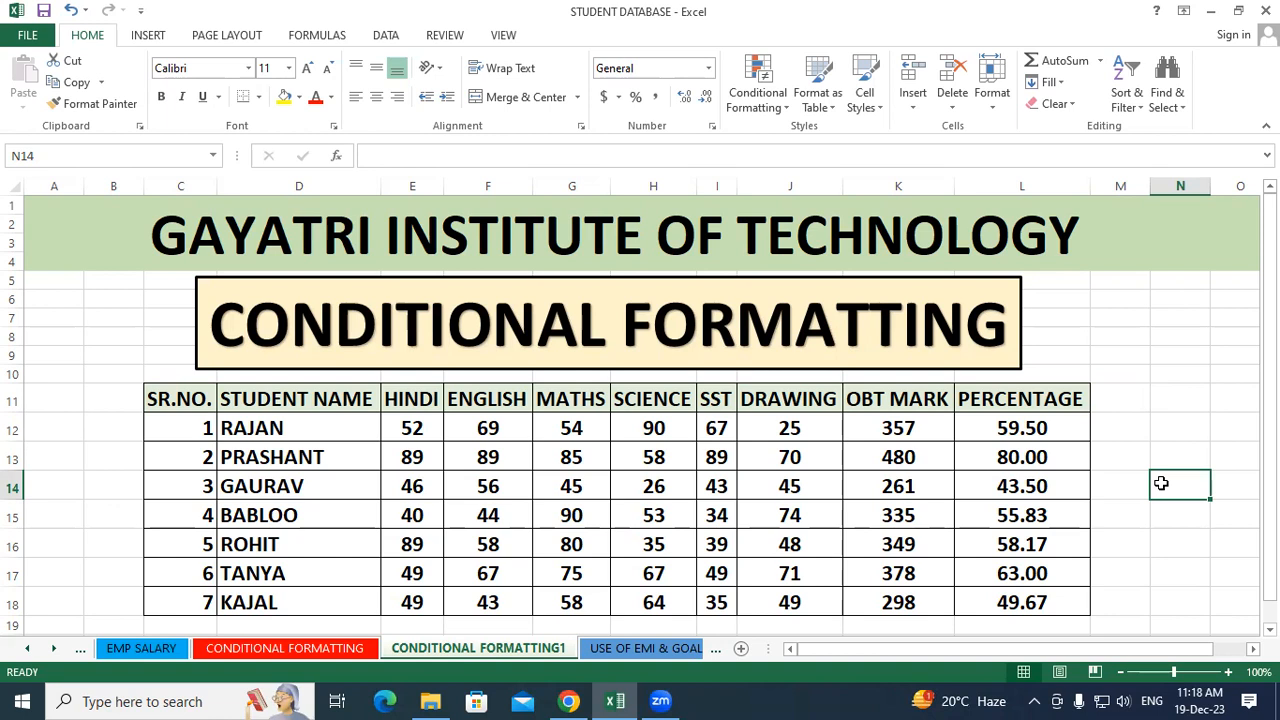
Examine the student marks table, including its subject, obtained mark and percentage columns
click(859, 550)
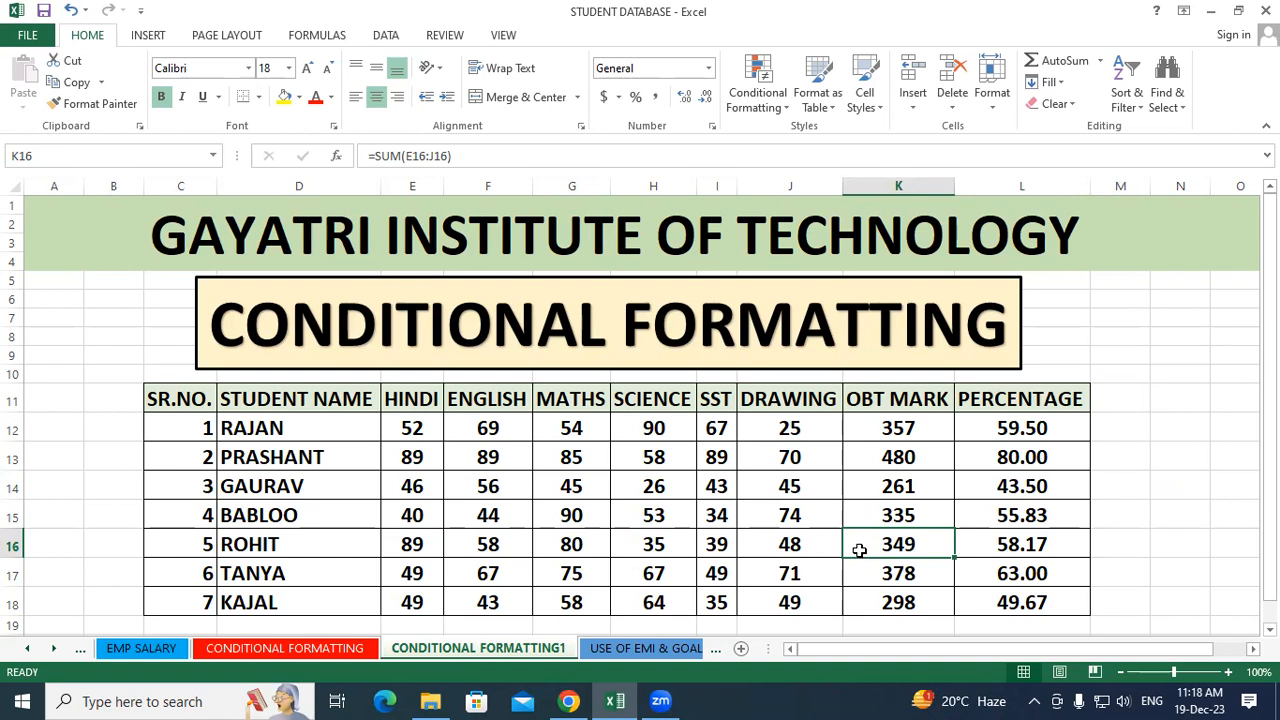
click(1157, 415)
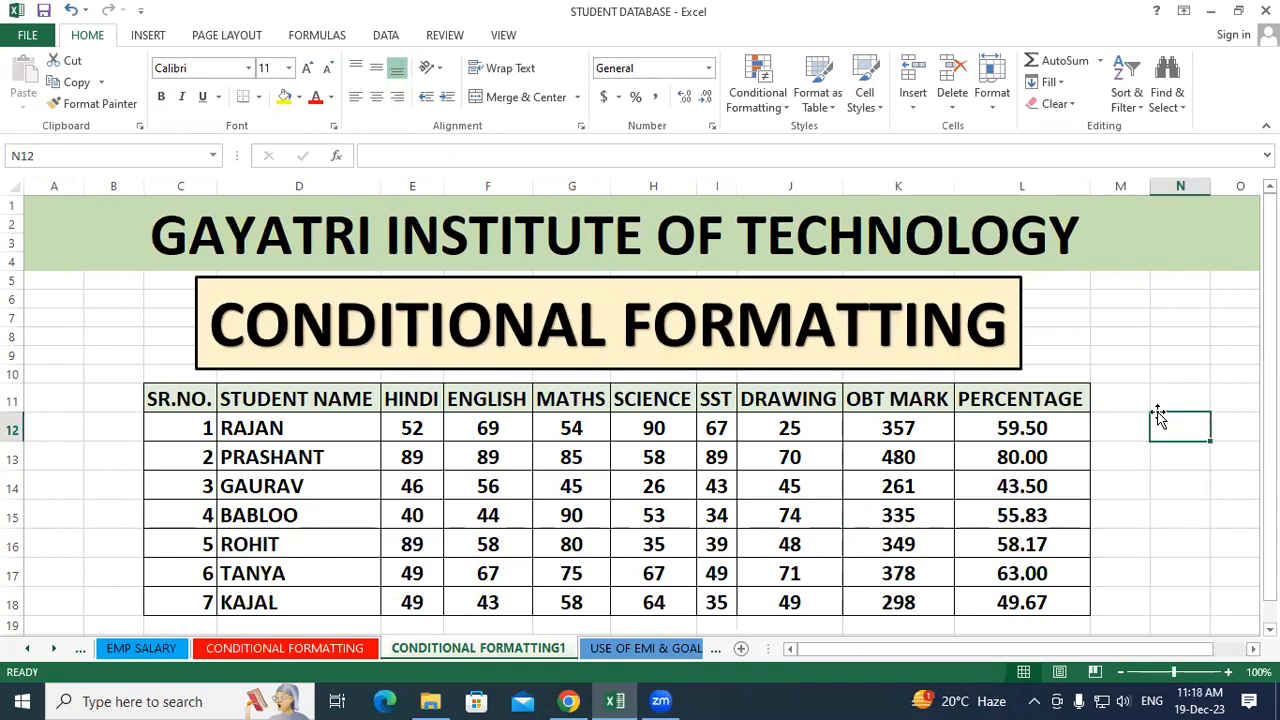
click(874, 478)
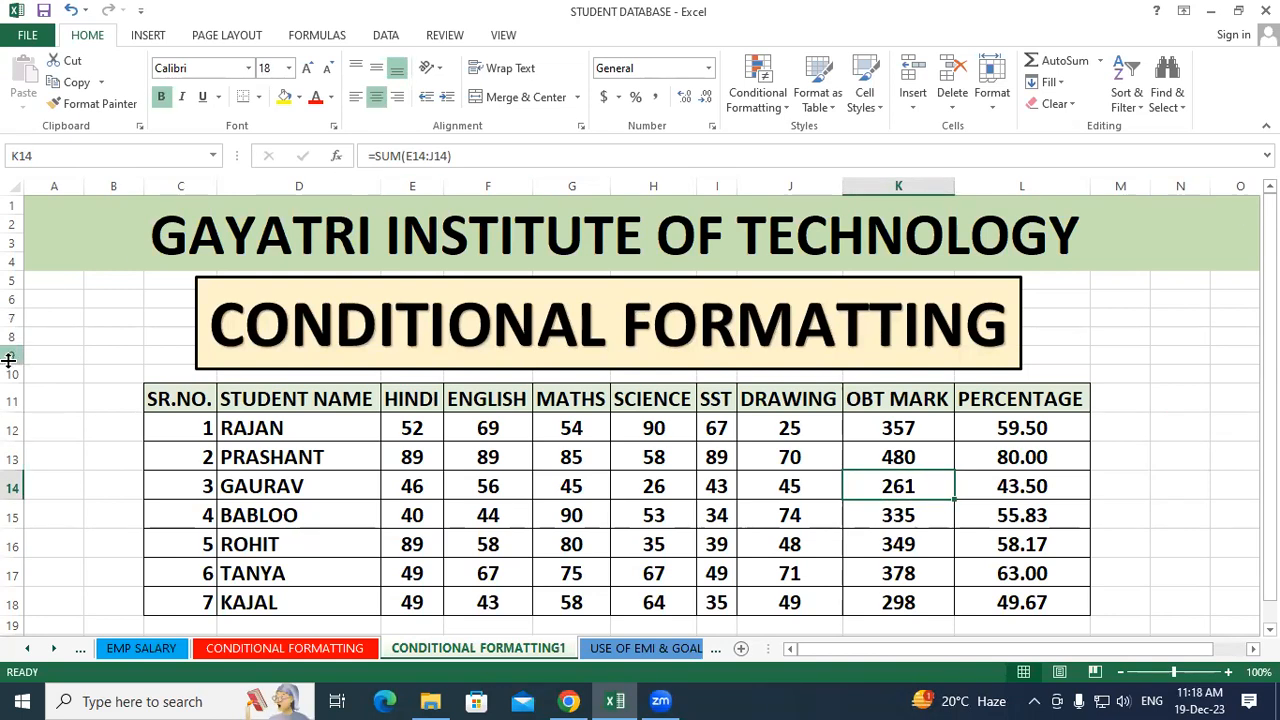
click(207, 464)
click(268, 457)
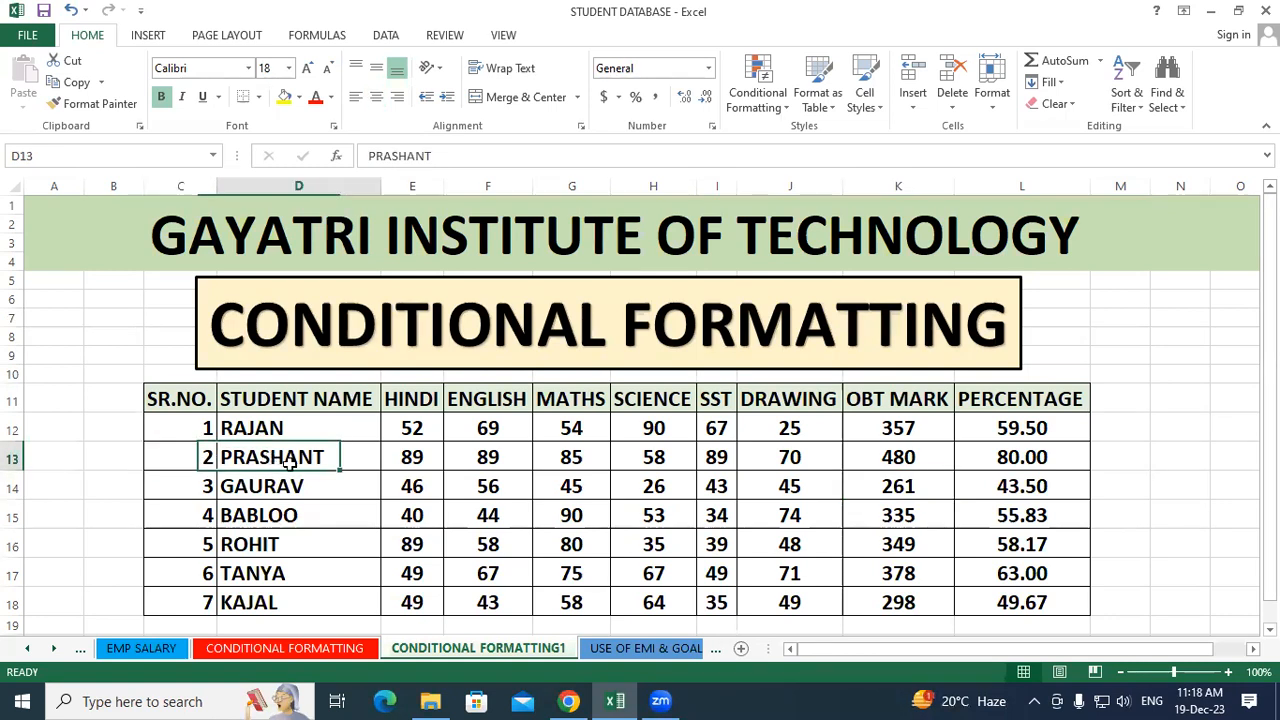
drag(426, 400, 752, 402)
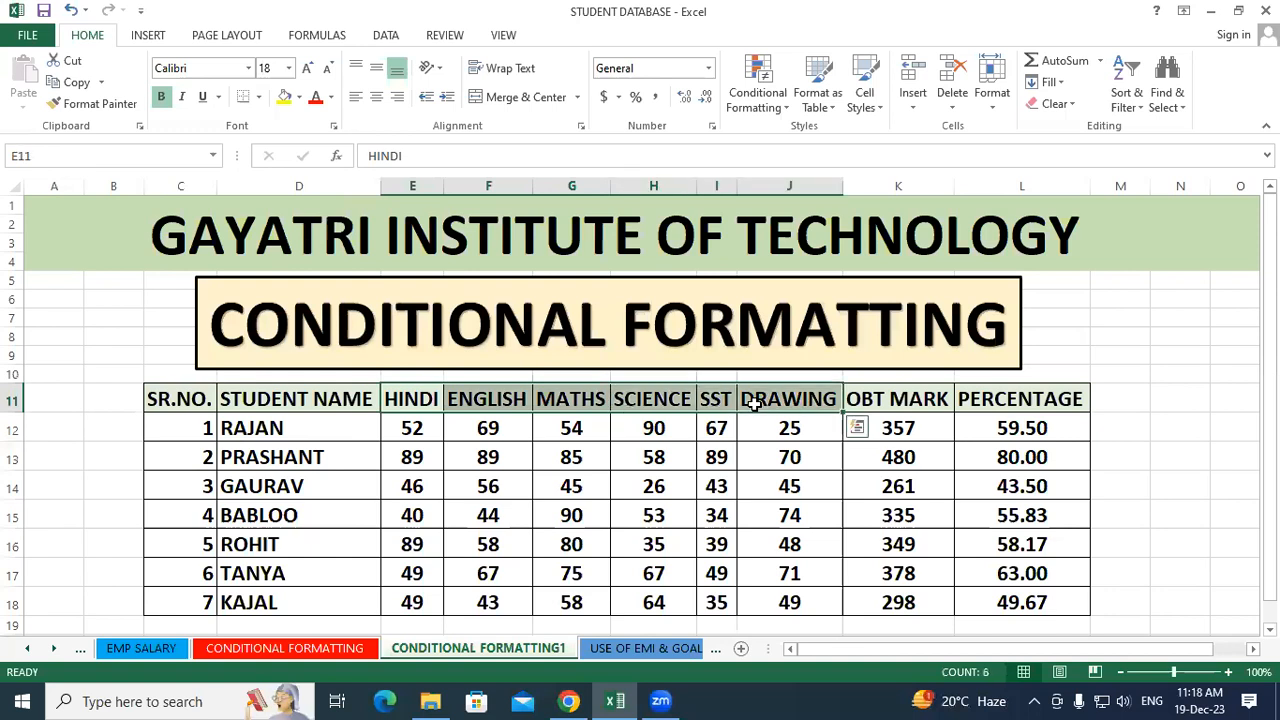
click(932, 400)
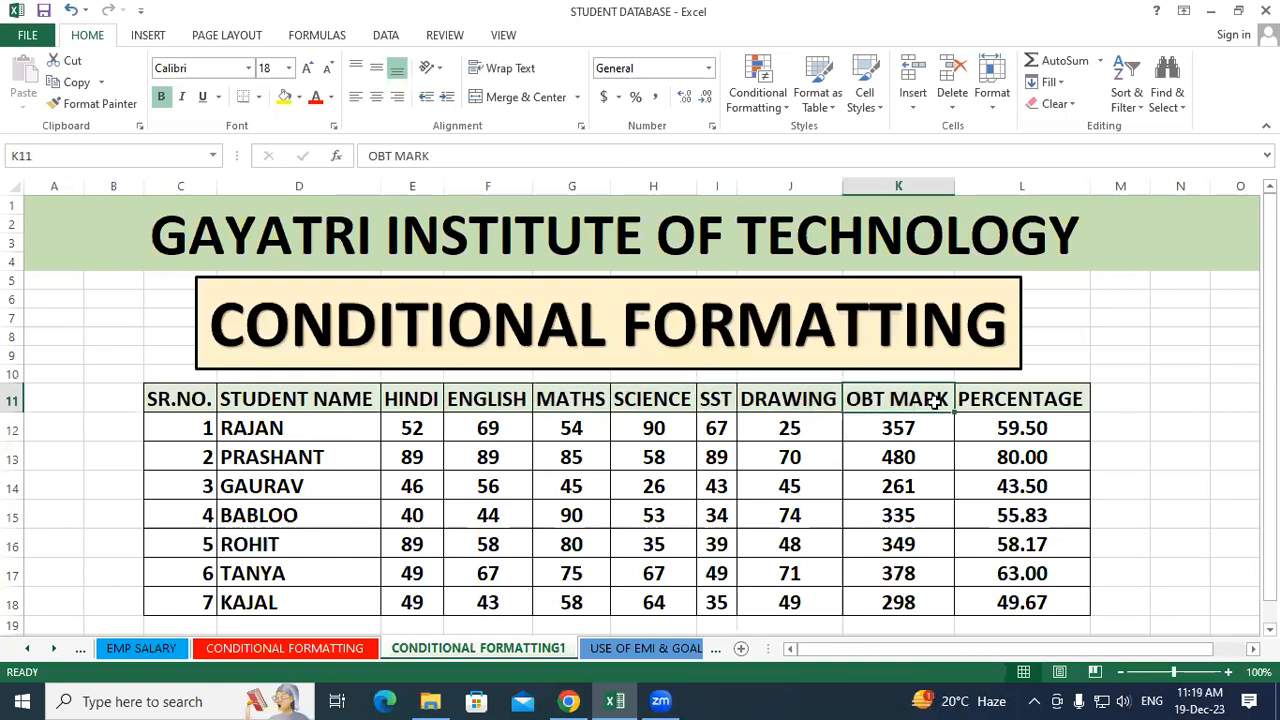
click(1026, 398)
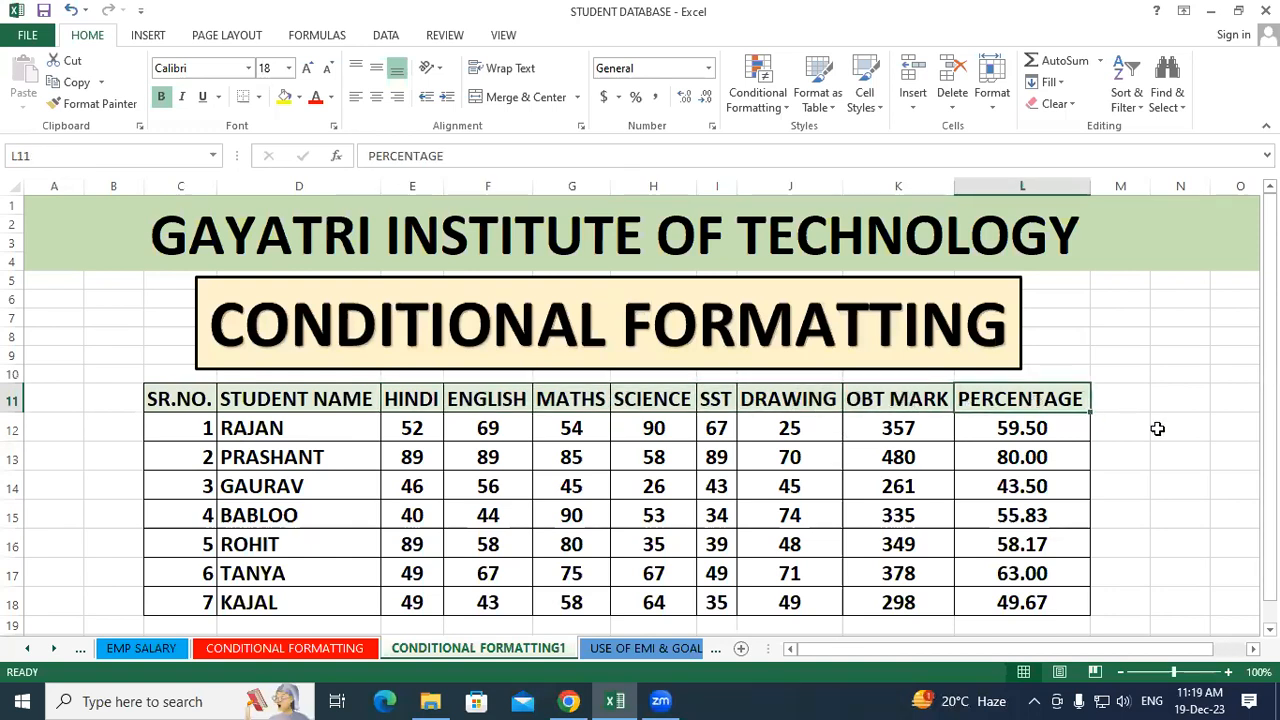
click(1216, 428)
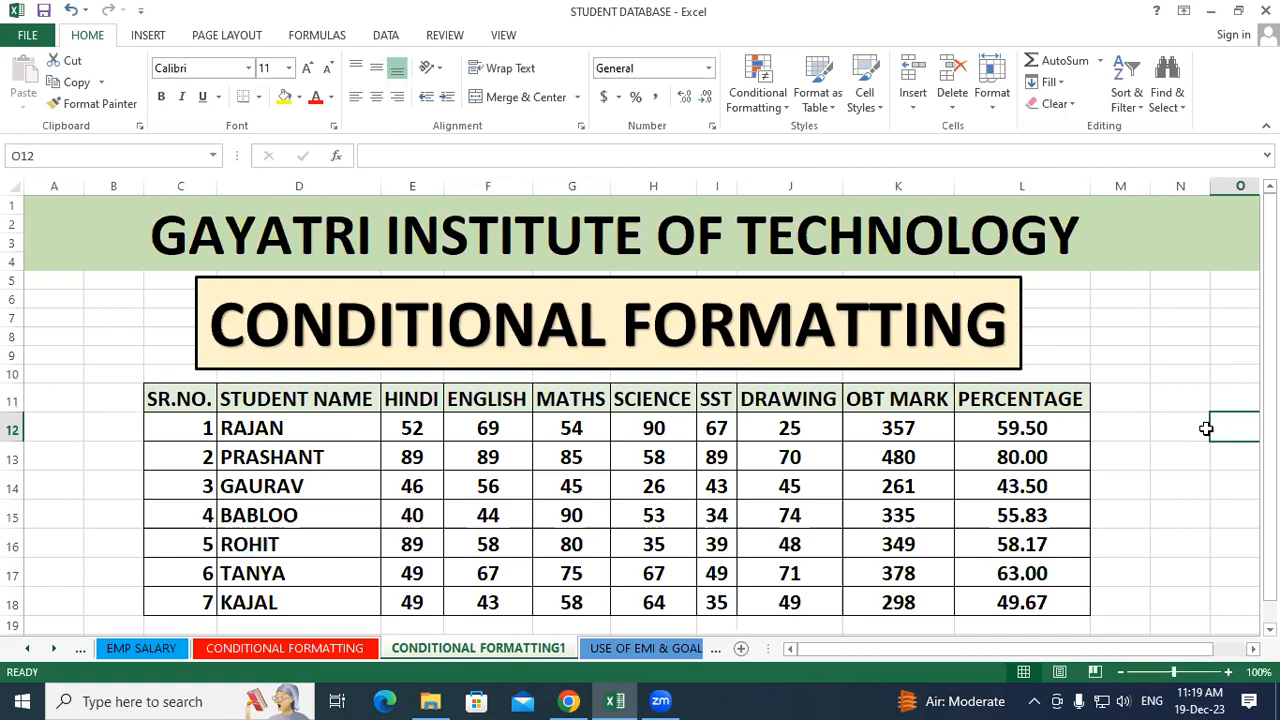
click(822, 548)
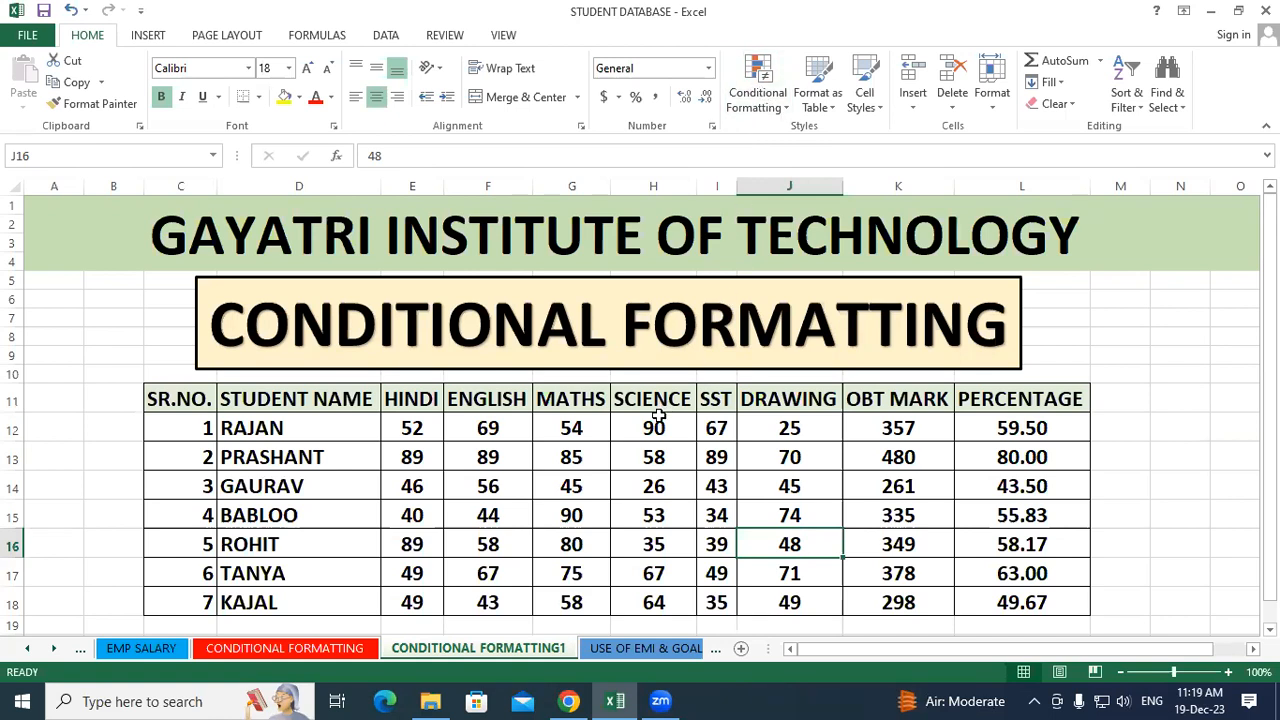
click(755, 94)
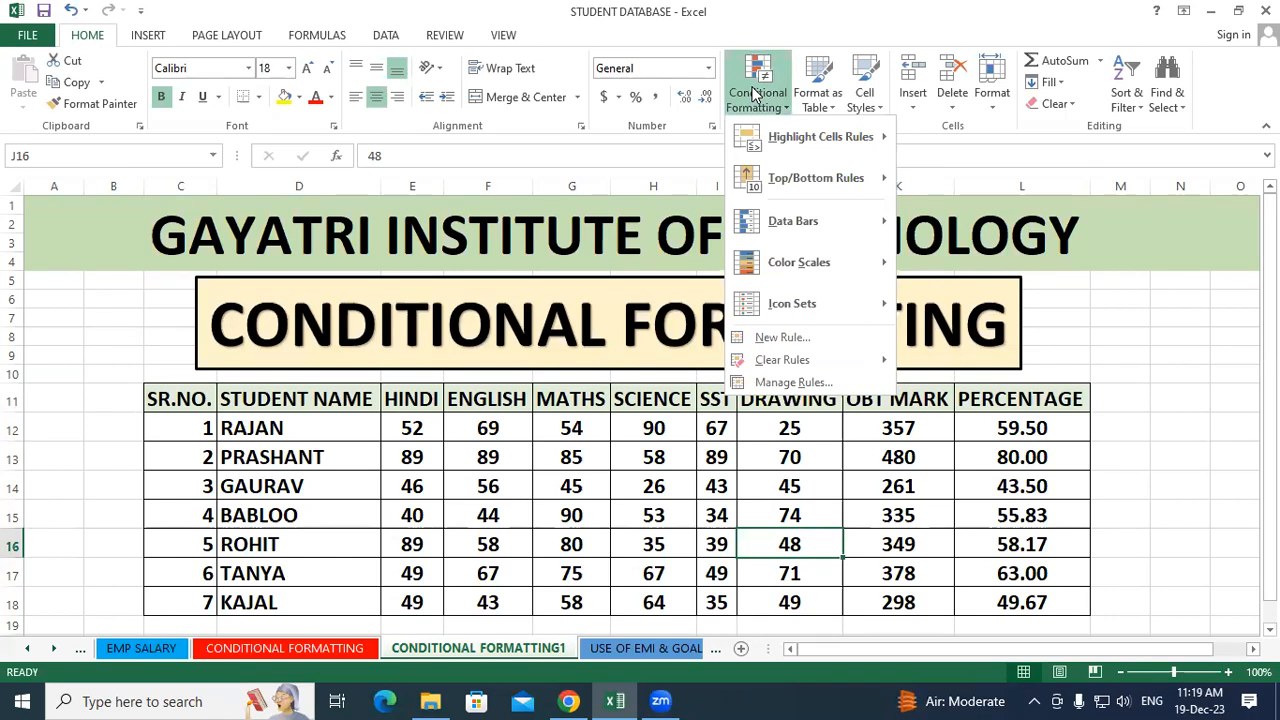
mouse_move(773, 130)
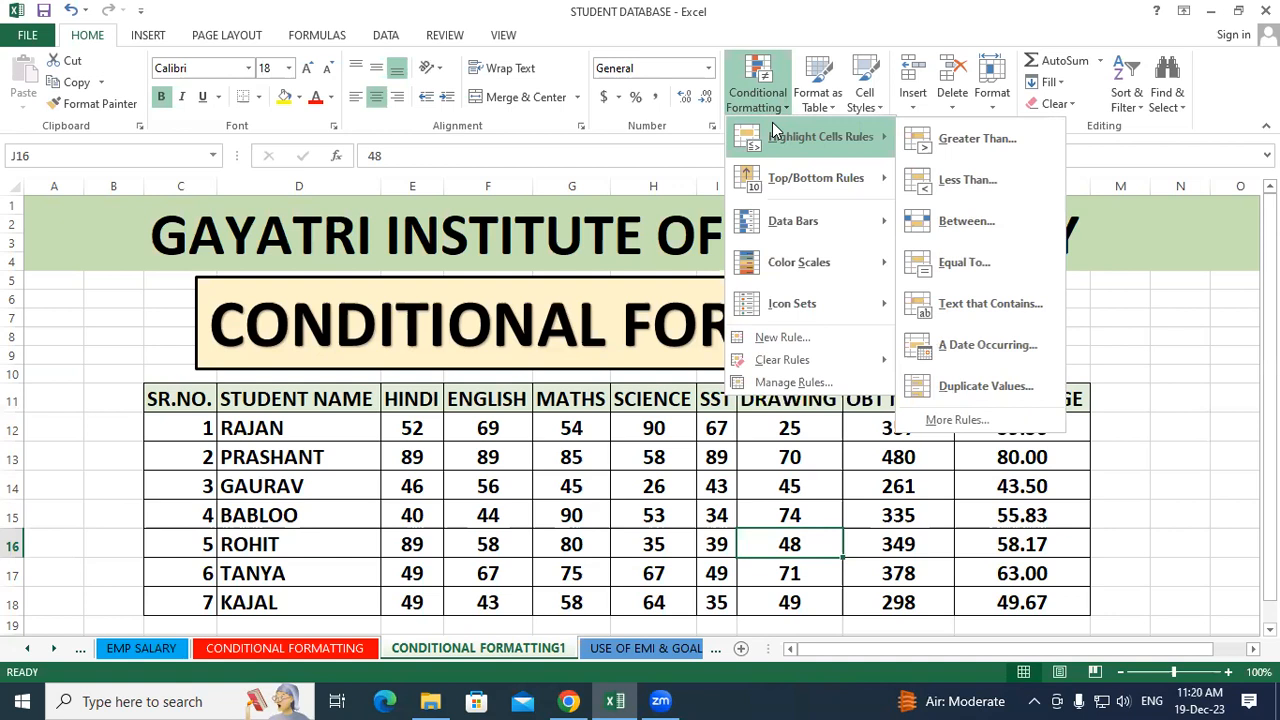
mouse_move(776, 175)
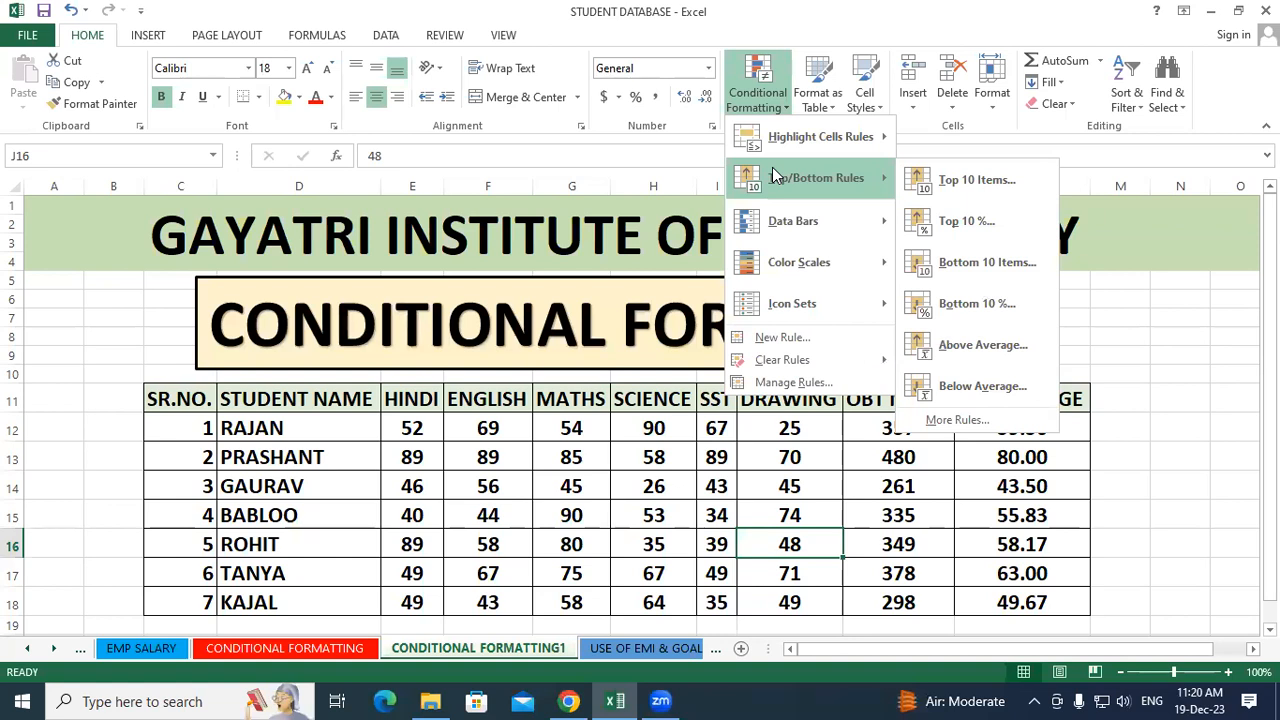
click(648, 494)
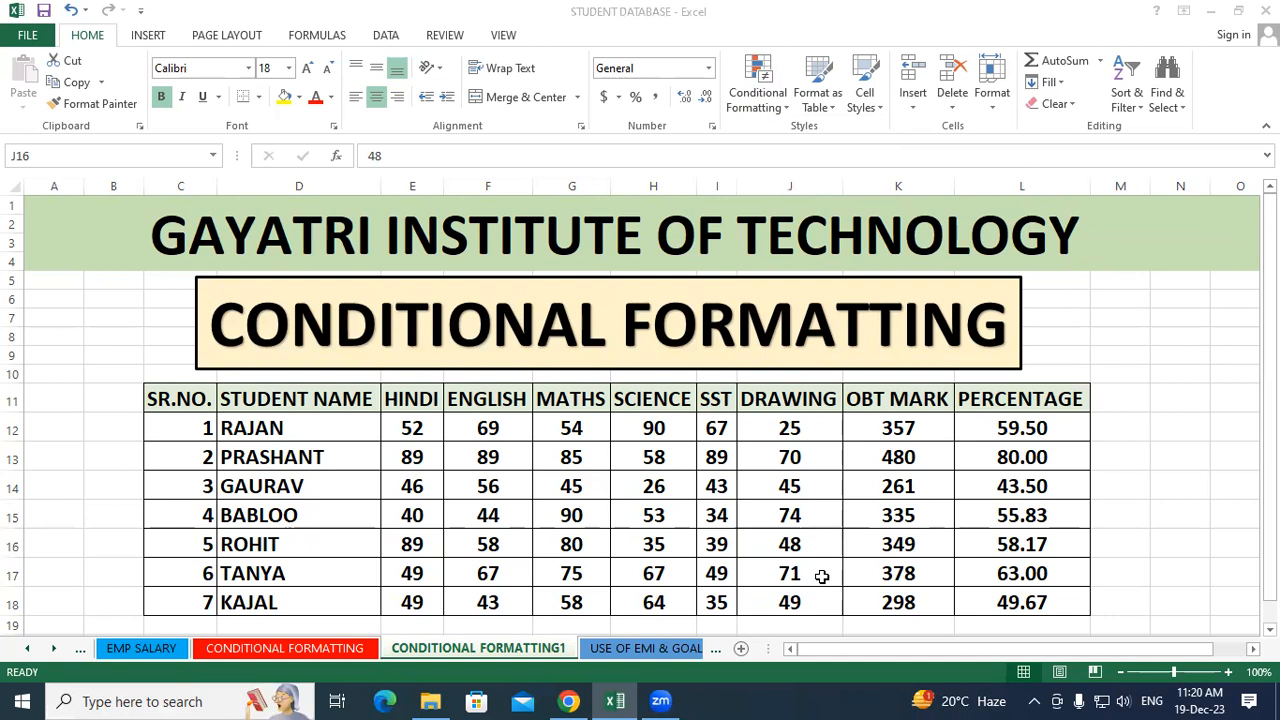
key(F2)
Highlight subject marks greater than 70 in E12:J18 with Light Red Fill with Dark Red Text
drag(412, 428, 792, 590)
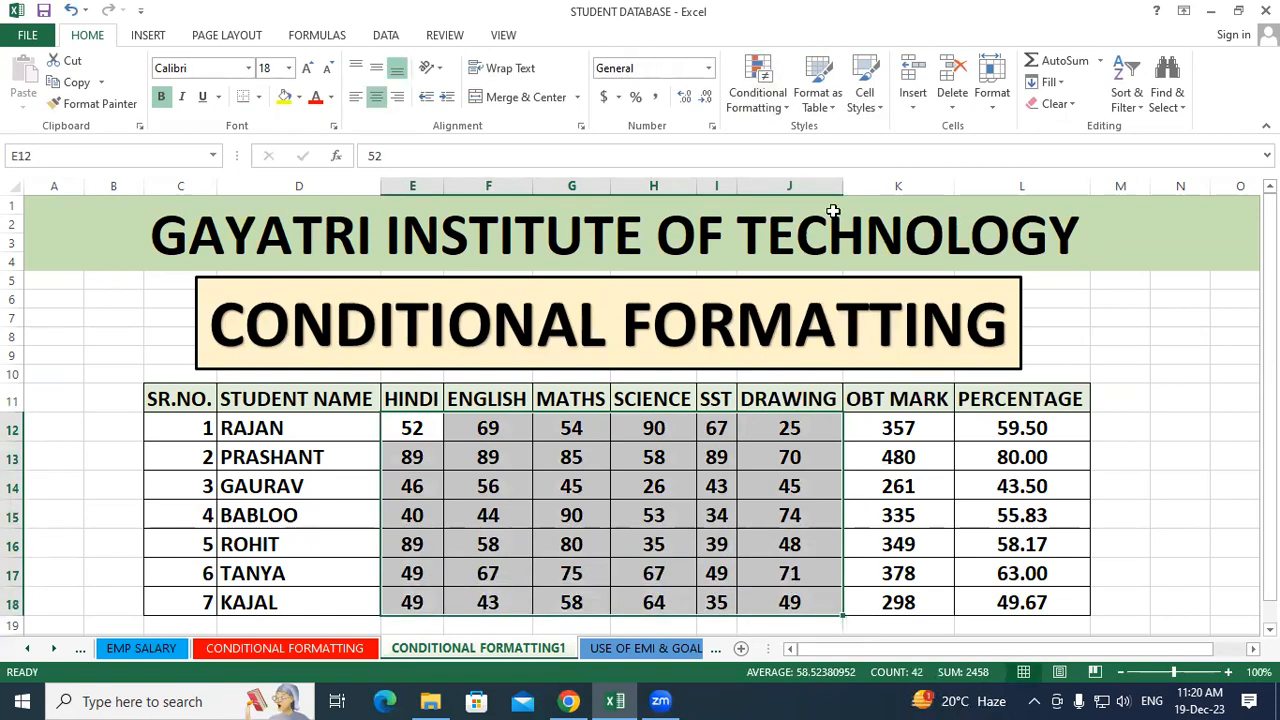
click(780, 98)
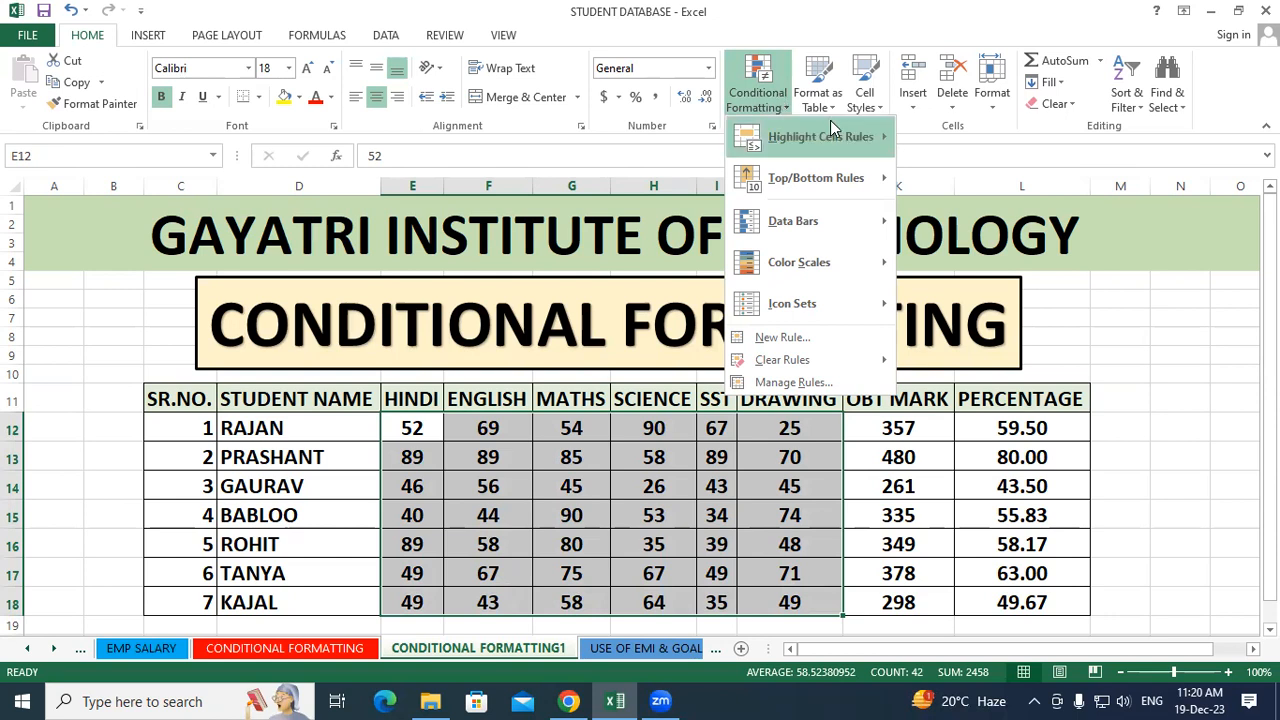
mouse_move(830, 133)
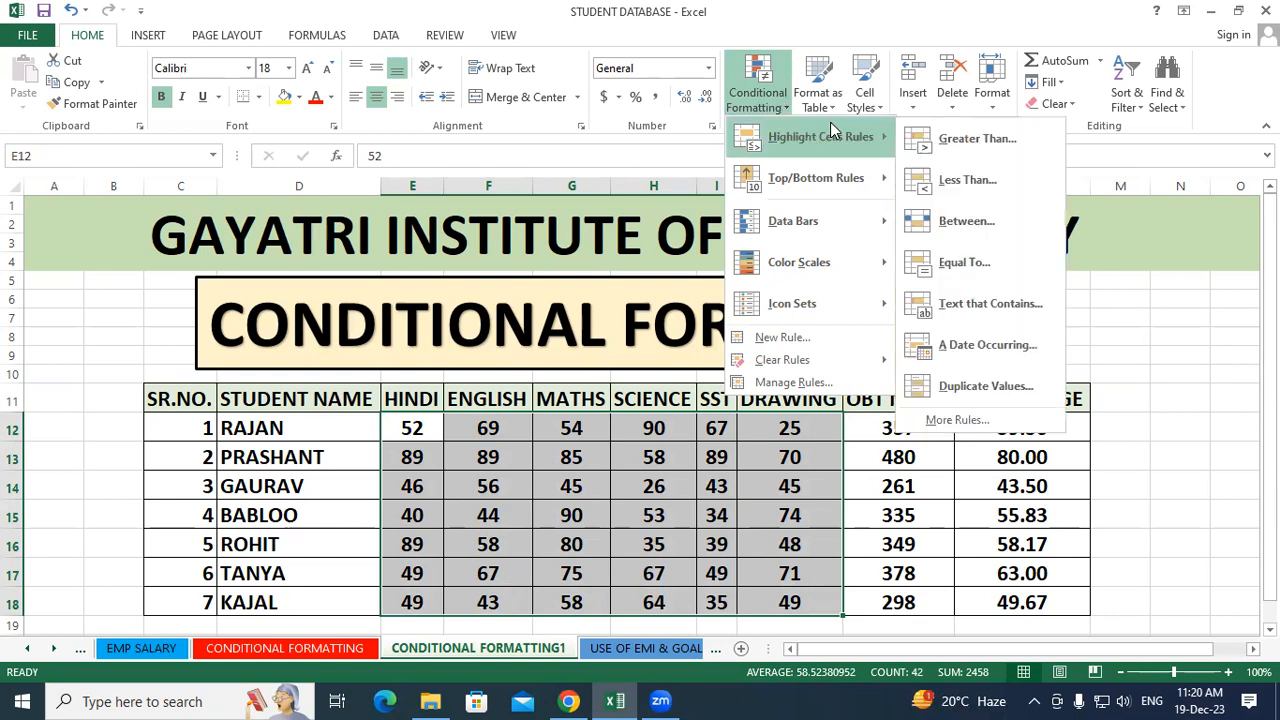
click(1014, 150)
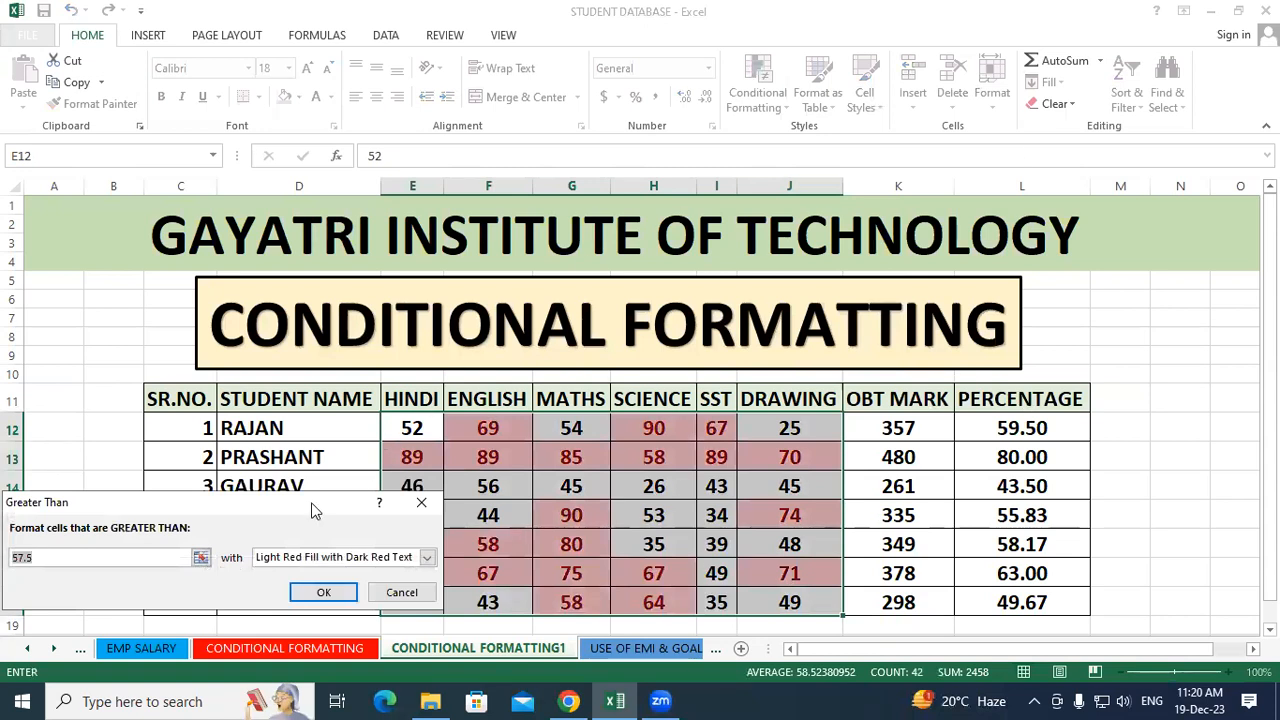
drag(313, 510, 743, 213)
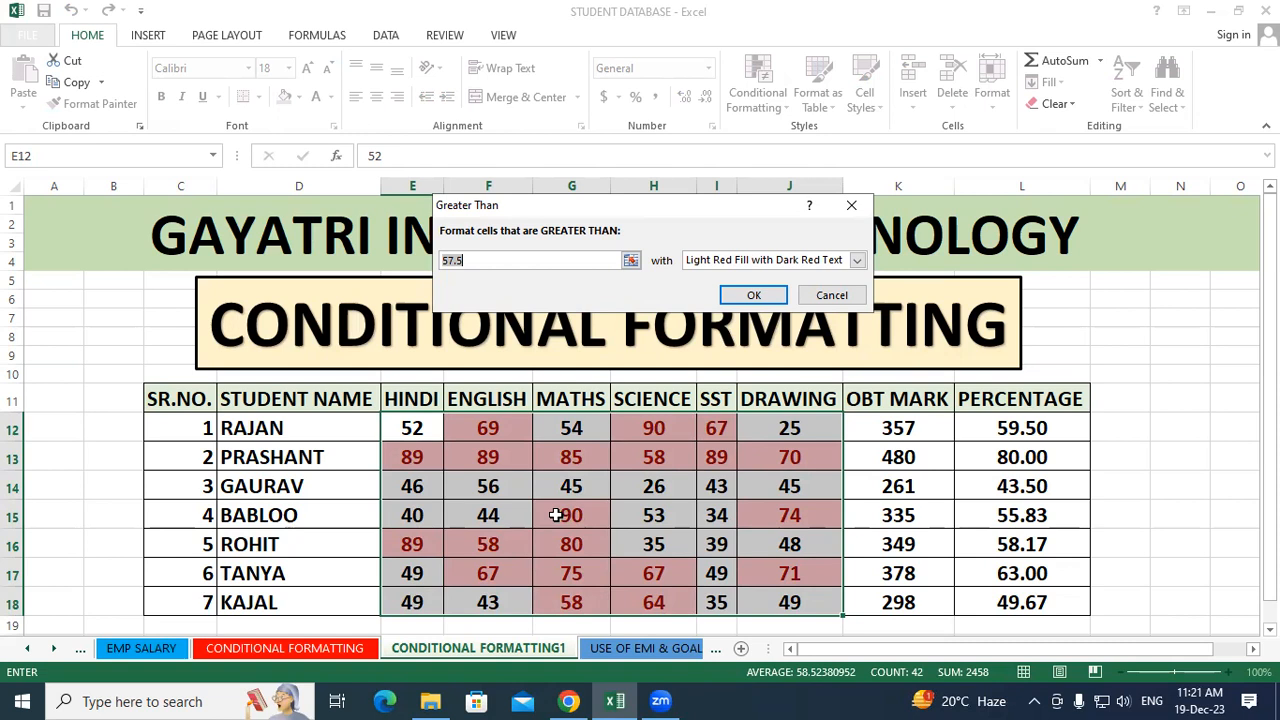
double_click(503, 260)
text(70)
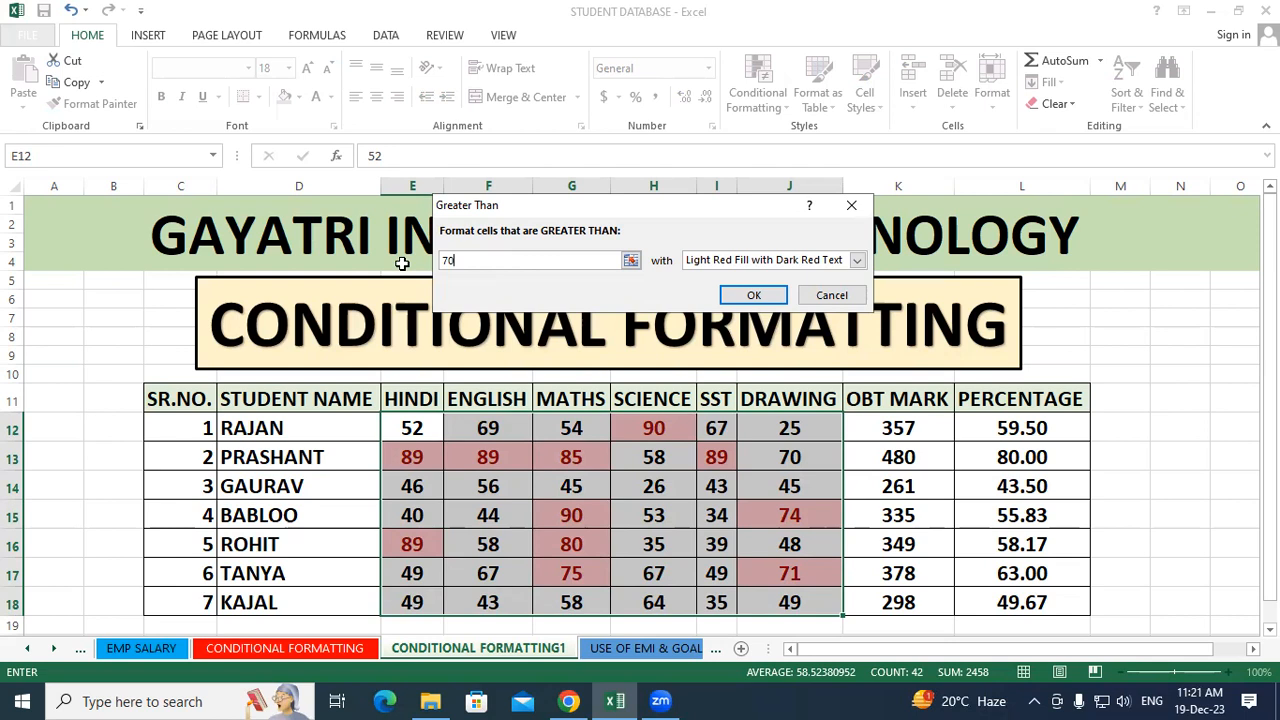
click(760, 294)
click(924, 468)
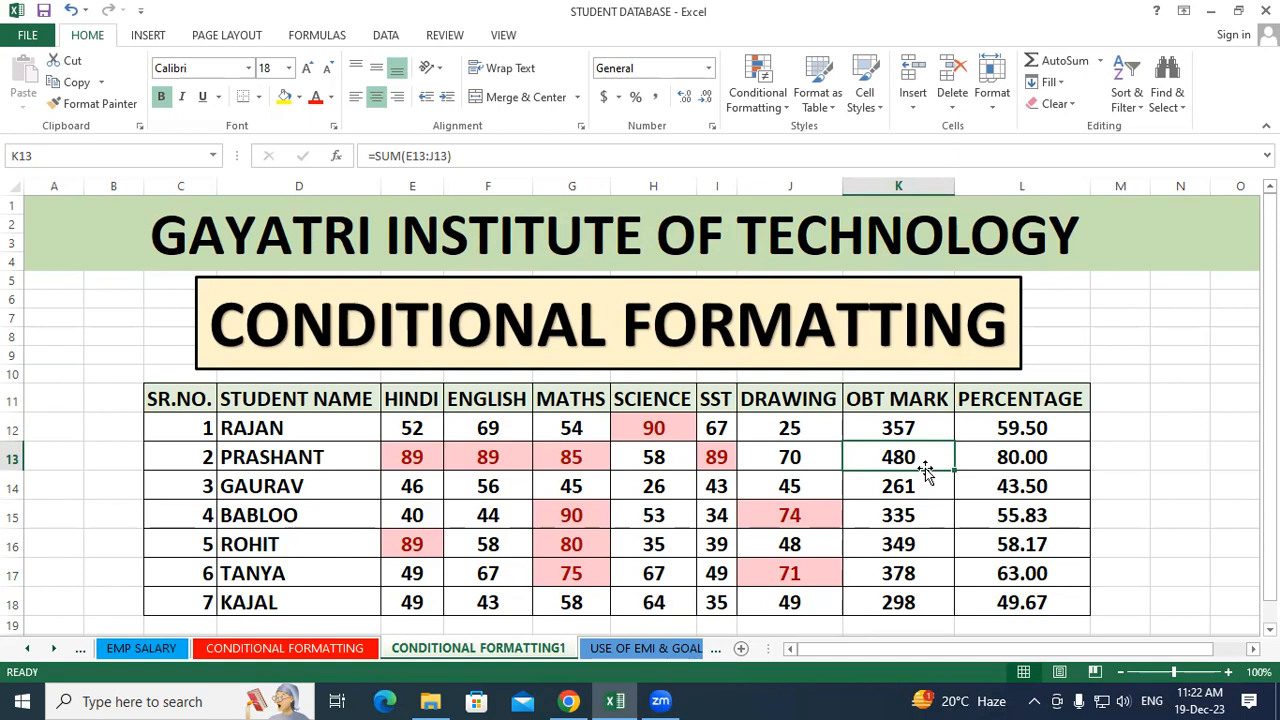
Set the third student's Science mark in cell H14 to 79
click(683, 484)
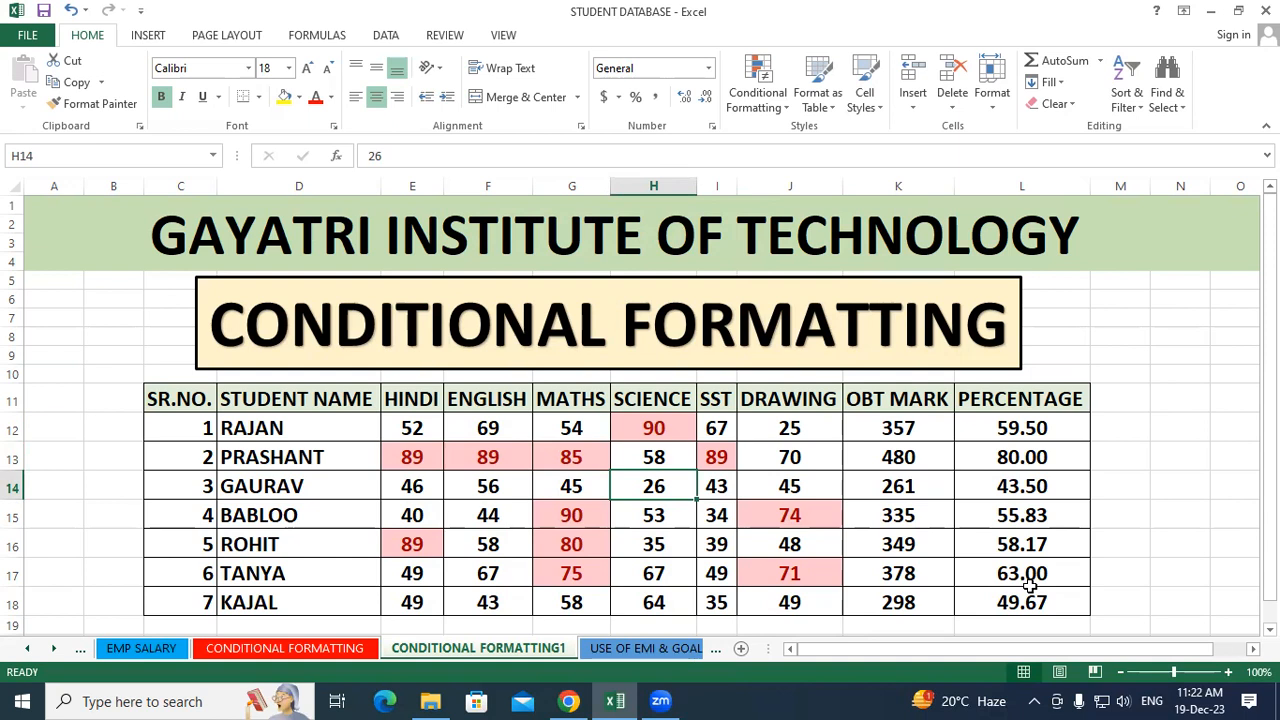
text(79)
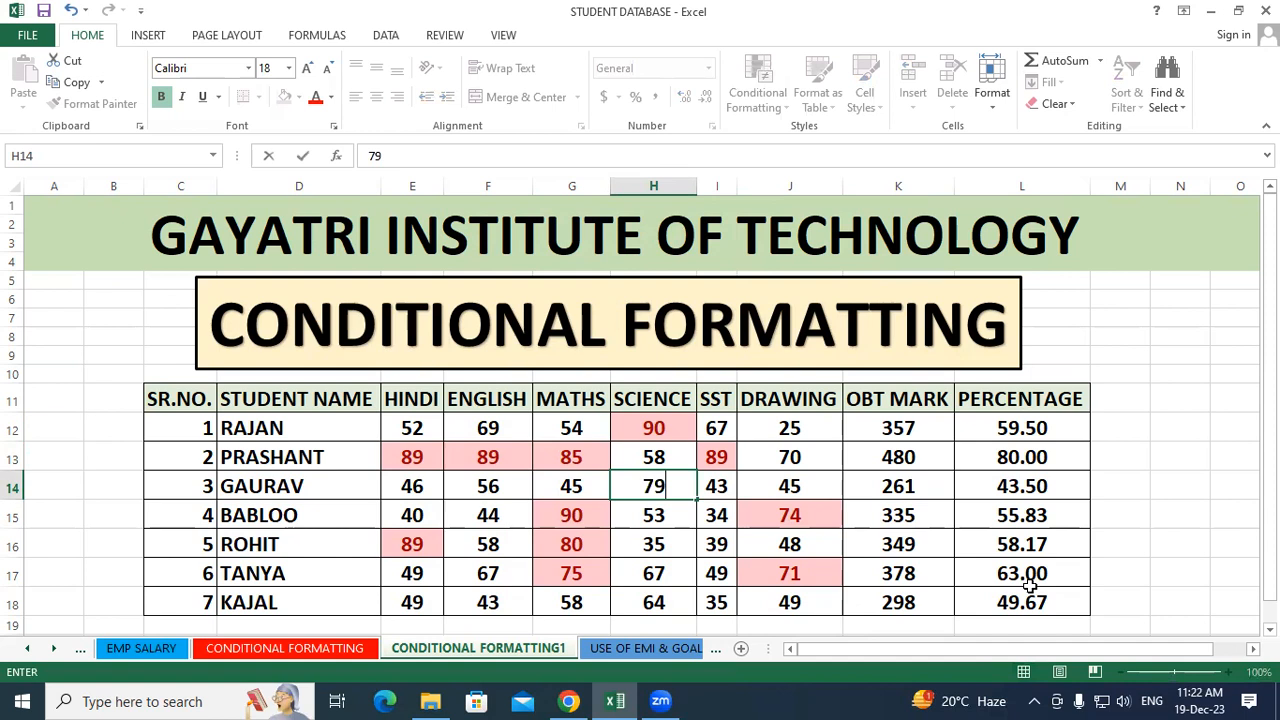
click(1070, 535)
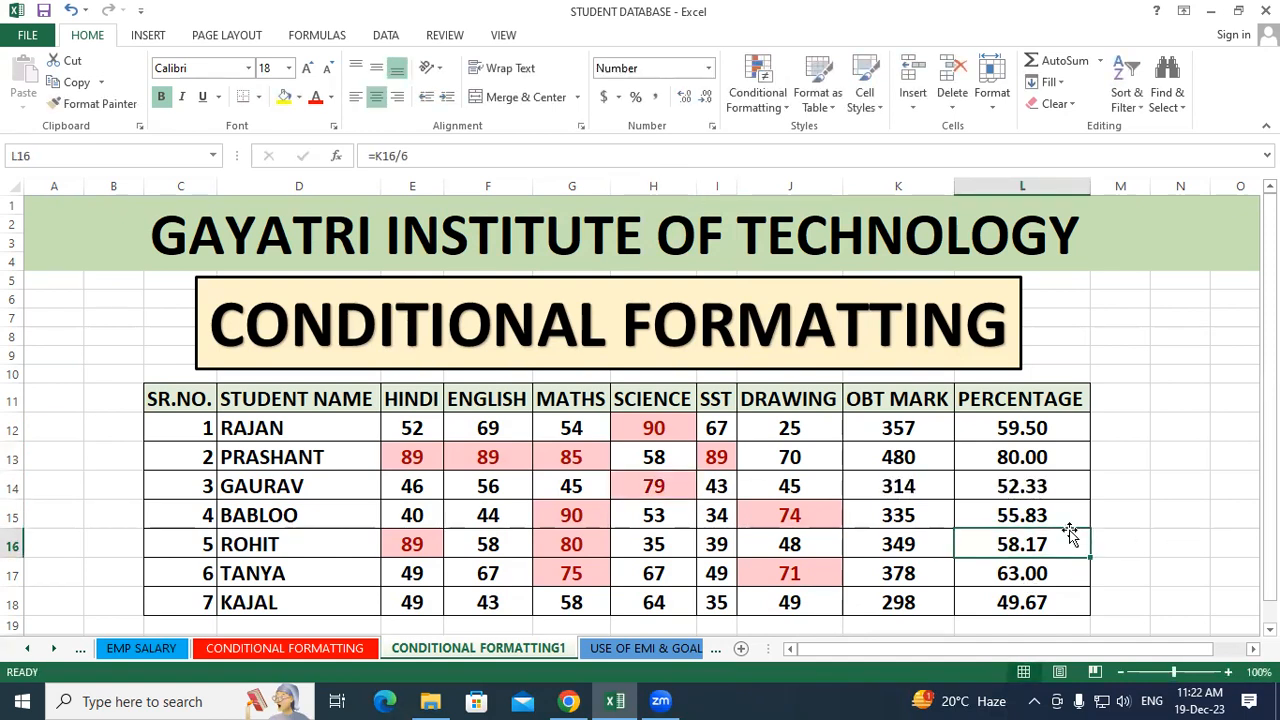
click(585, 510)
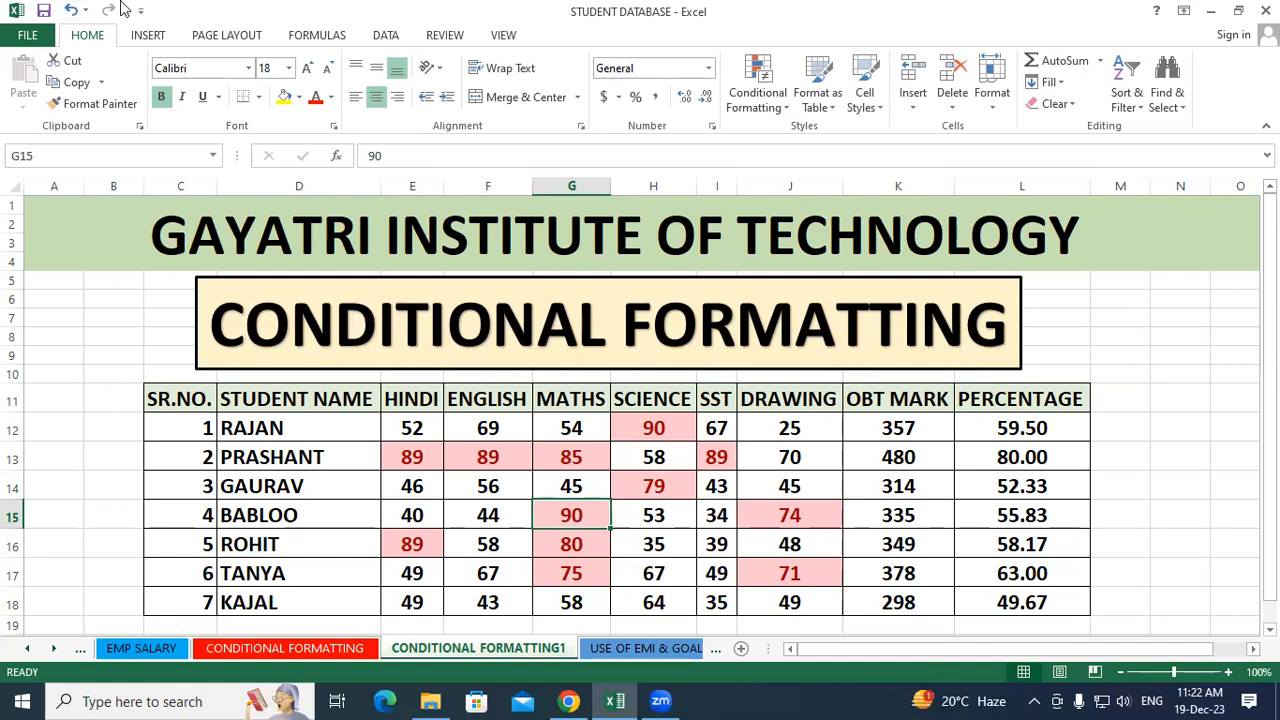
Clear the conditional formatting rules from the subject marks in E12:J18 only
drag(418, 428, 776, 592)
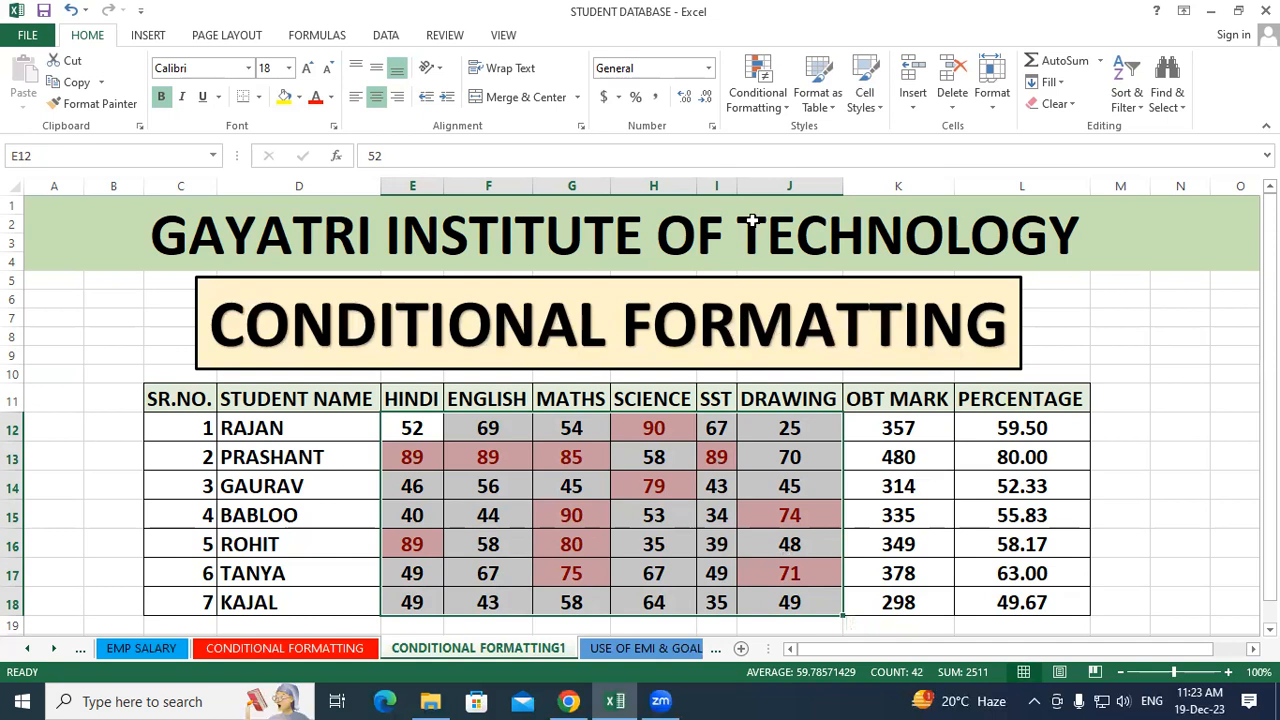
click(779, 102)
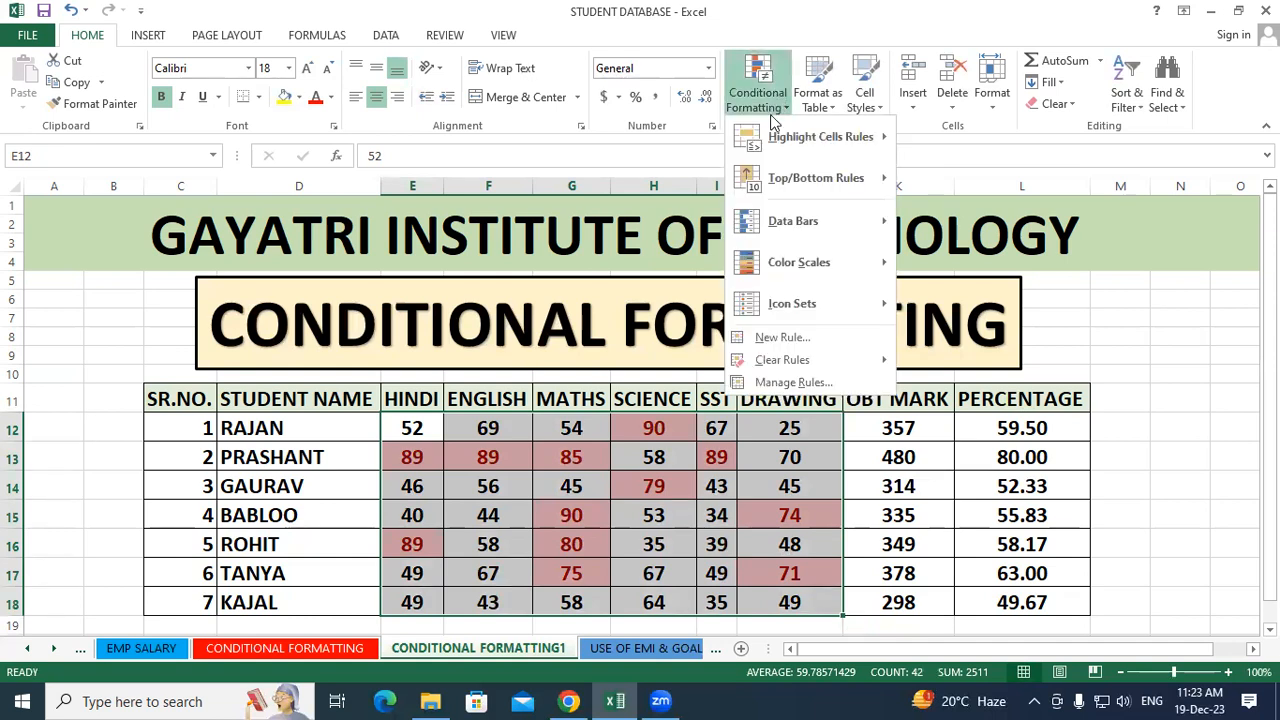
mouse_move(795, 370)
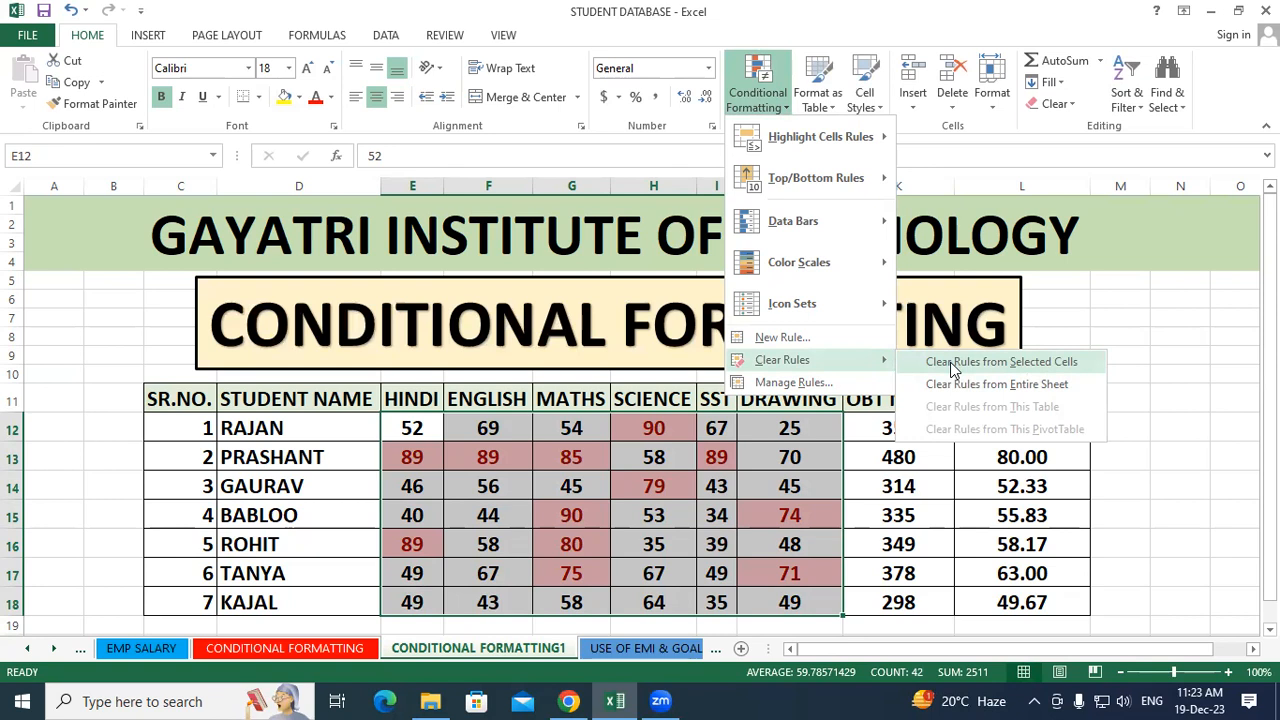
click(952, 364)
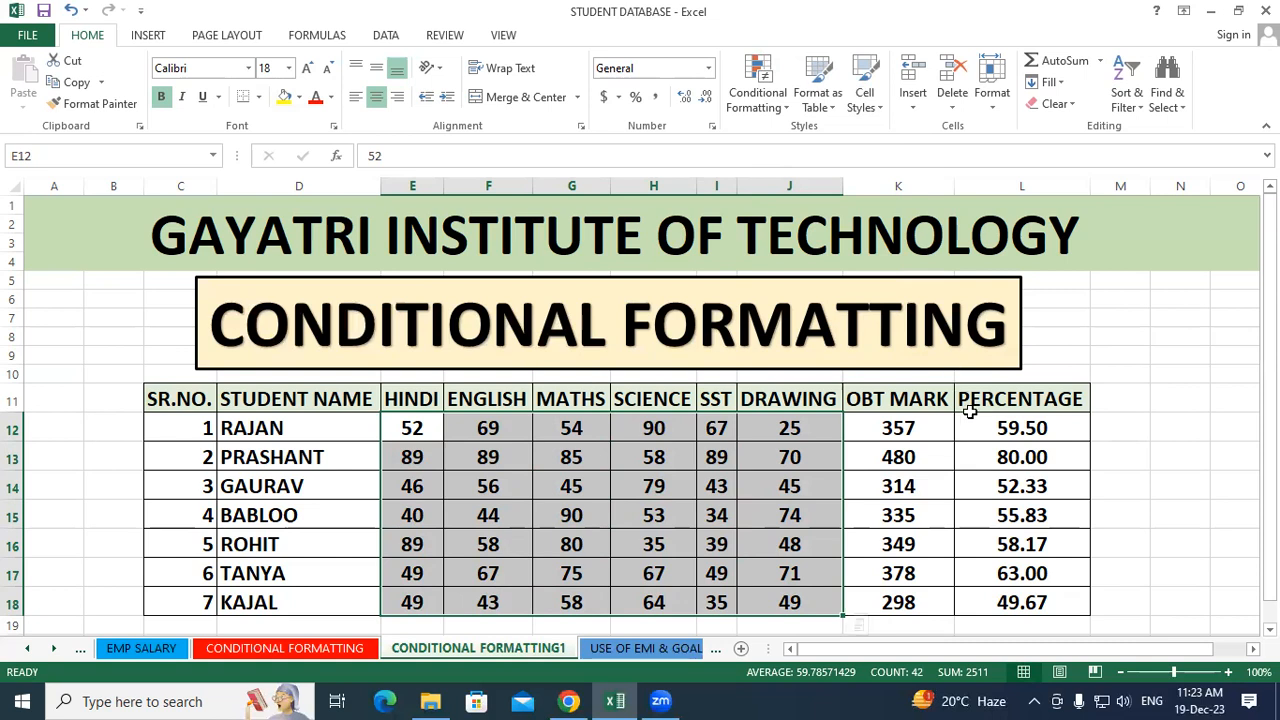
click(985, 484)
Highlight subject marks less than 60 in E12:J18 with Light Red Fill with Dark Red Text
drag(415, 432, 762, 594)
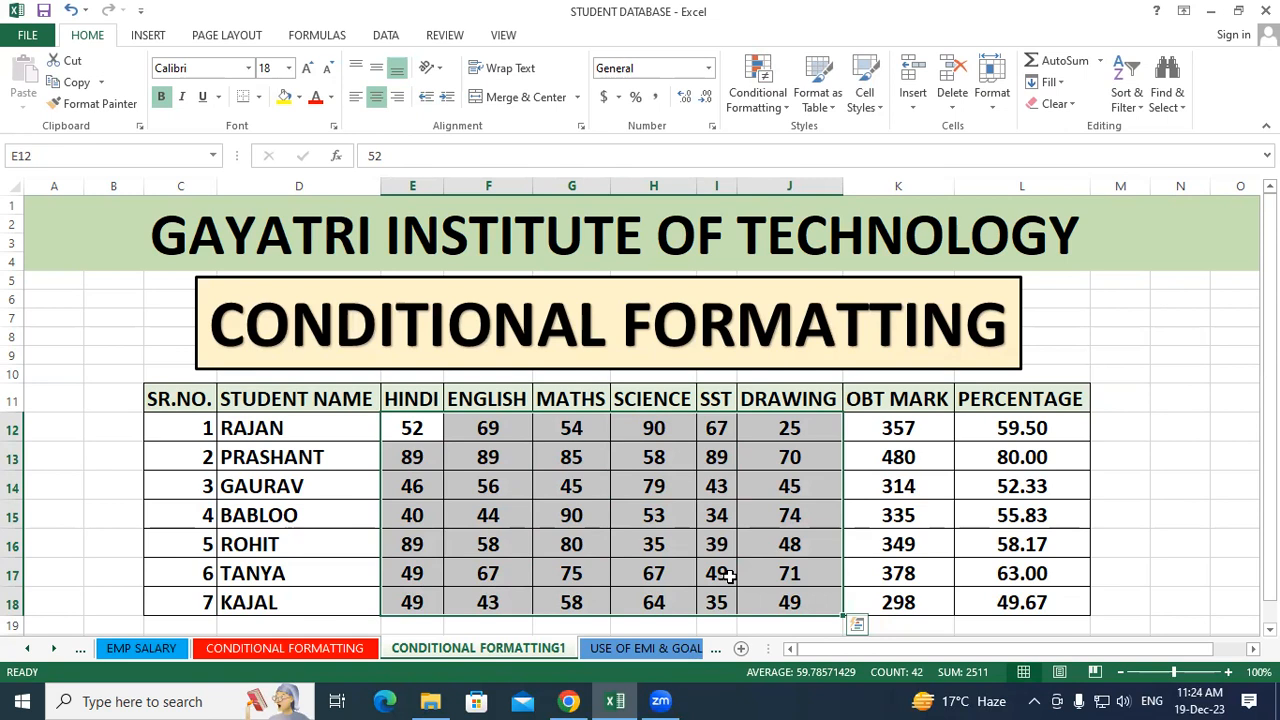
click(758, 95)
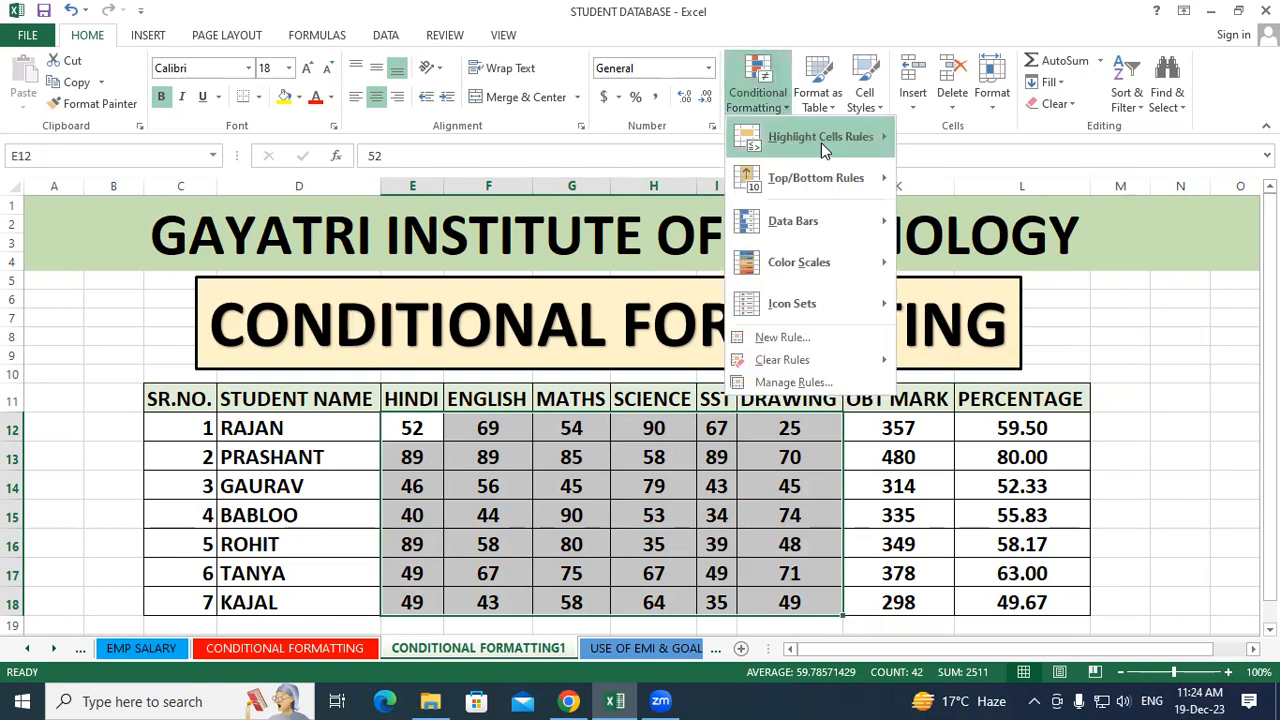
mouse_move(825, 150)
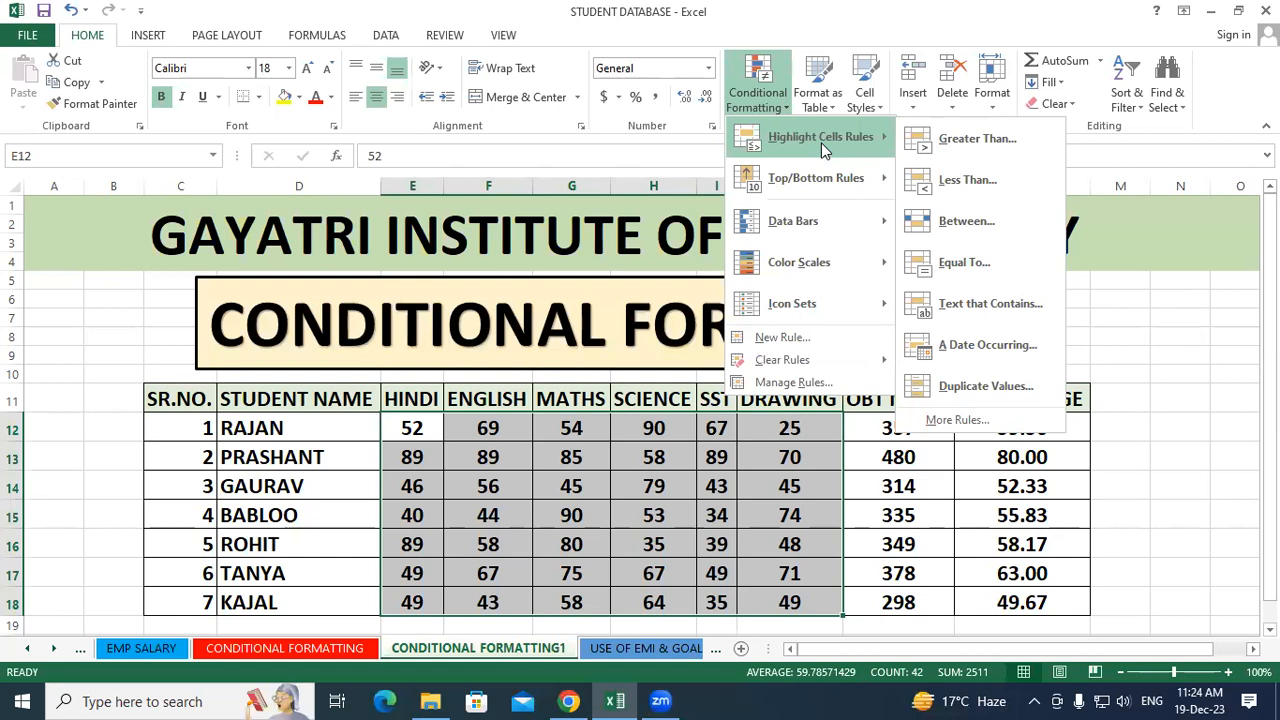
click(975, 183)
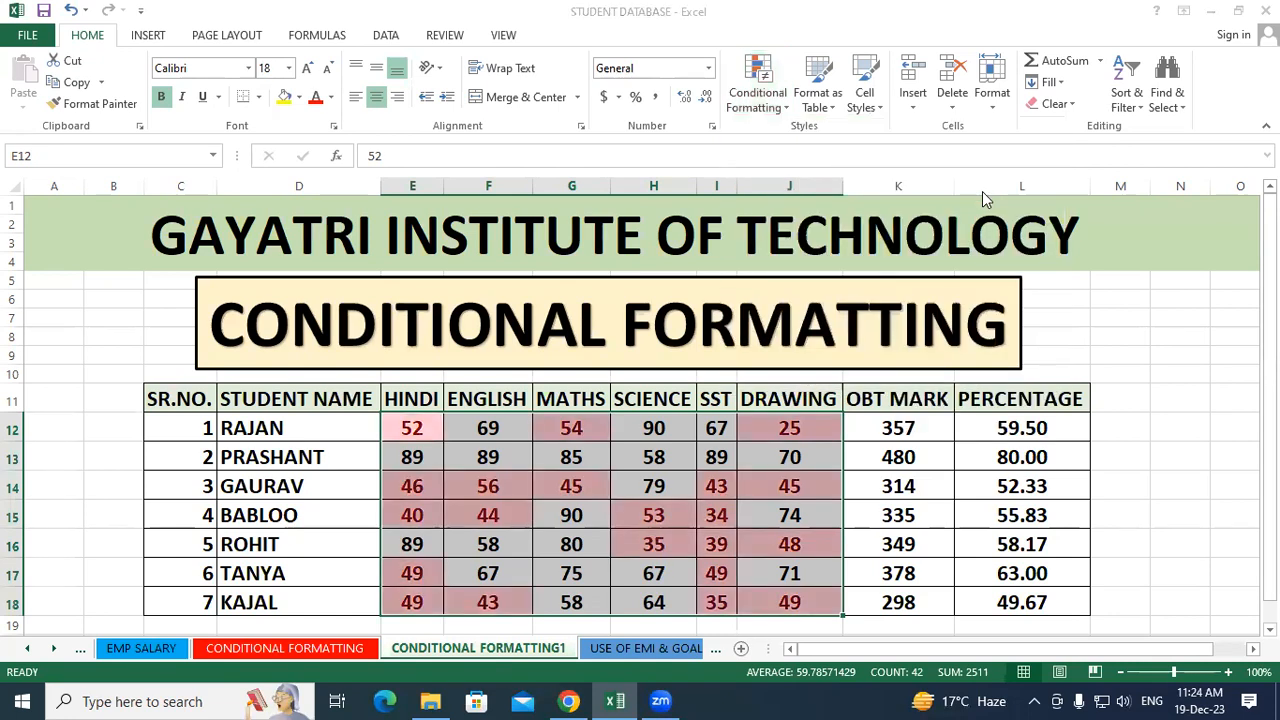
drag(663, 212, 683, 283)
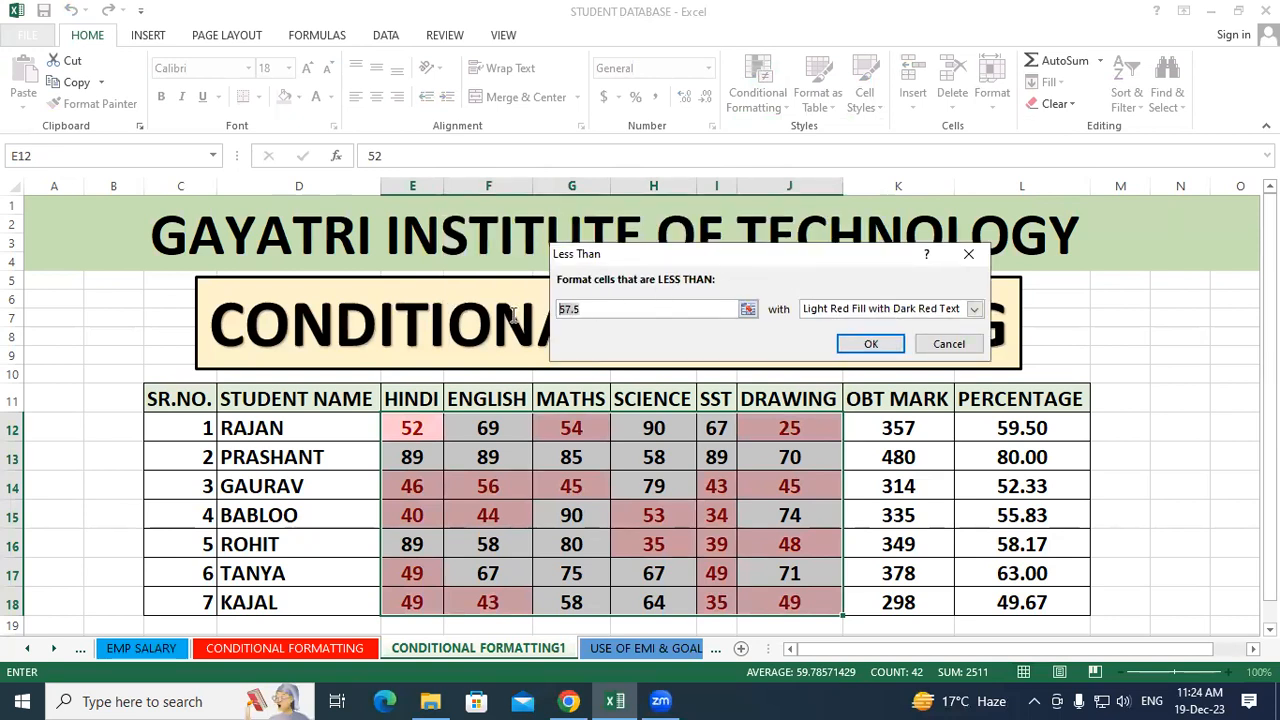
text(60)
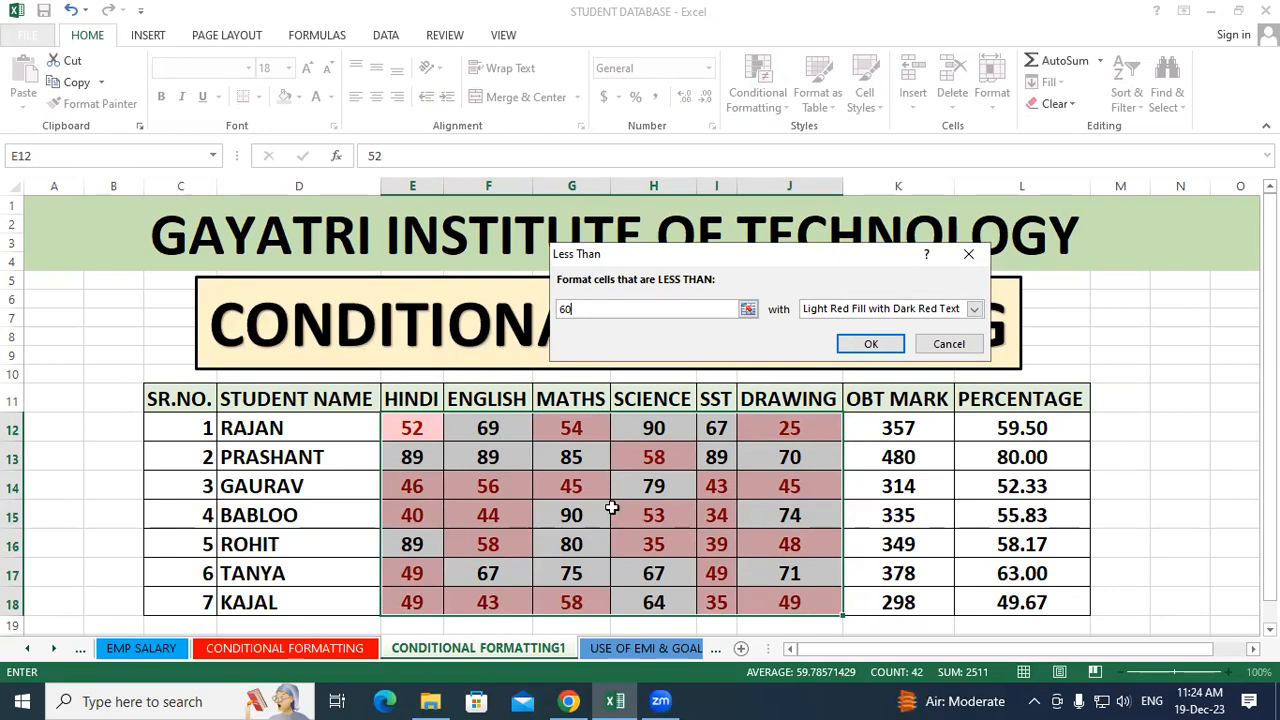
click(849, 344)
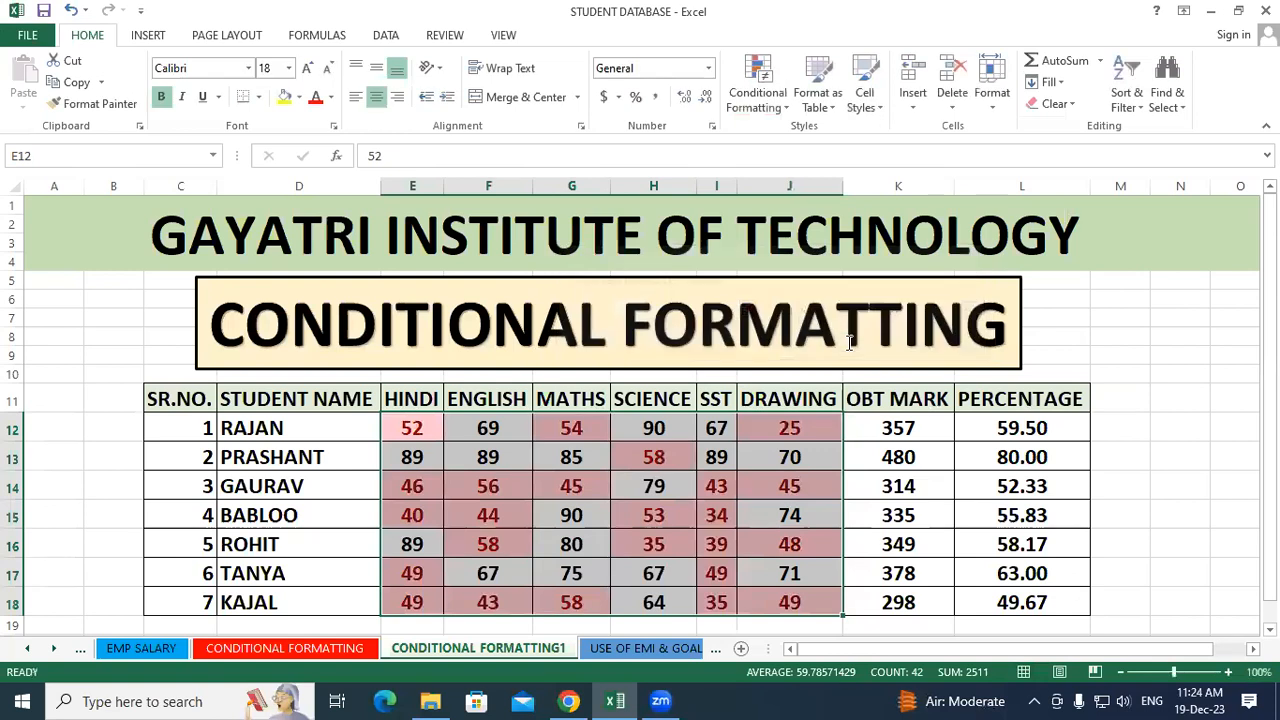
Clear the less-than-60 conditional formatting rule from the subject marks in E12:J18 only
click(1005, 474)
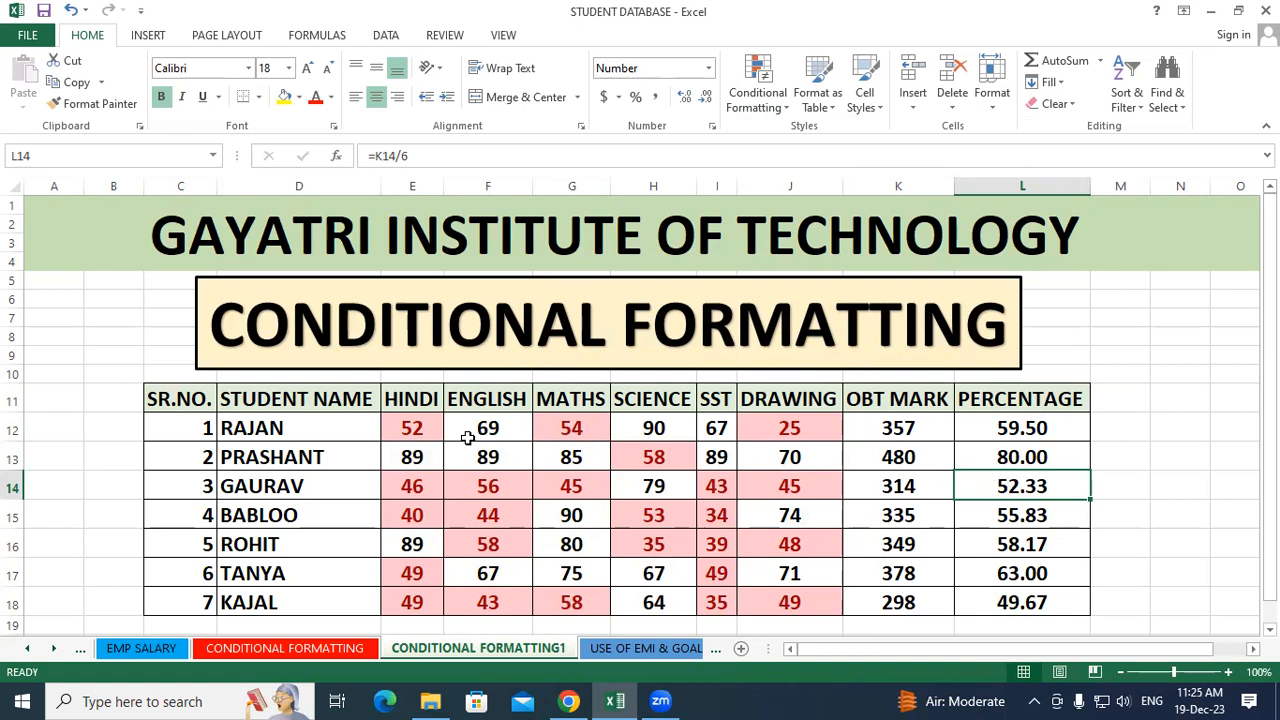
drag(420, 423, 768, 601)
click(770, 104)
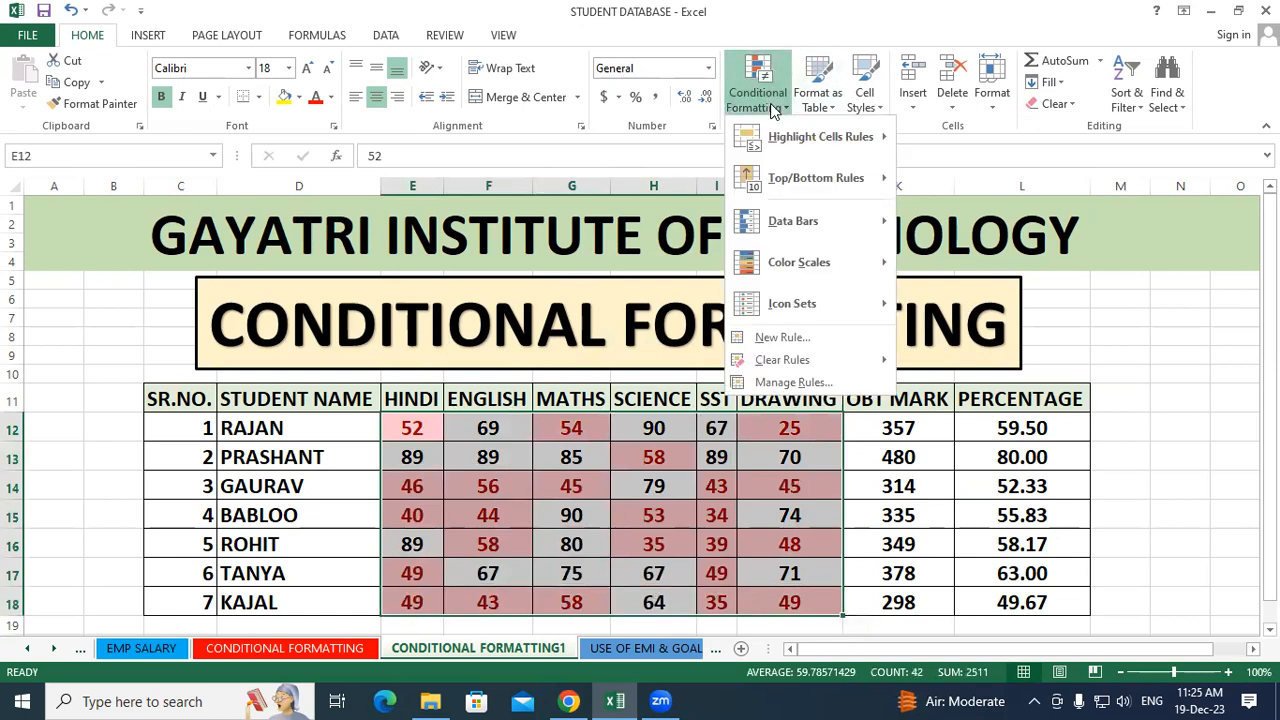
mouse_move(868, 361)
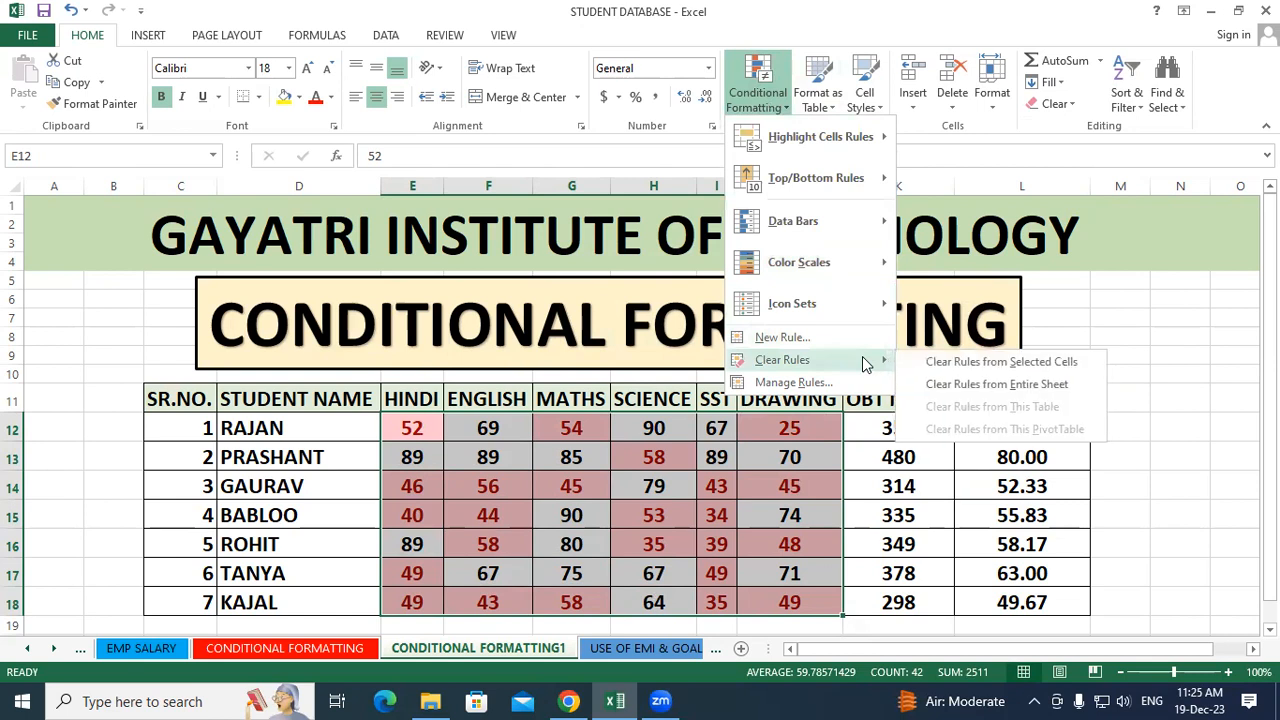
click(970, 365)
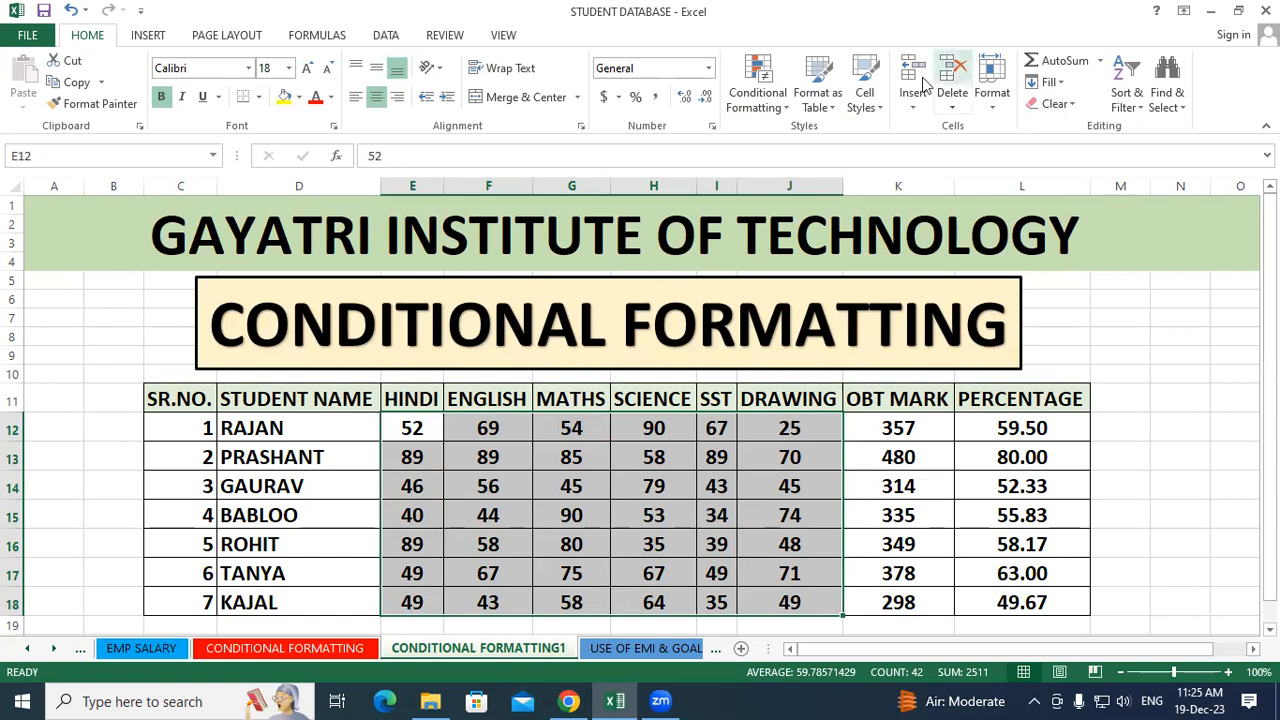
Highlight subject marks greater than 80 in E12:J18 with Light Red Fill with Dark Red Text
click(757, 105)
mouse_move(787, 130)
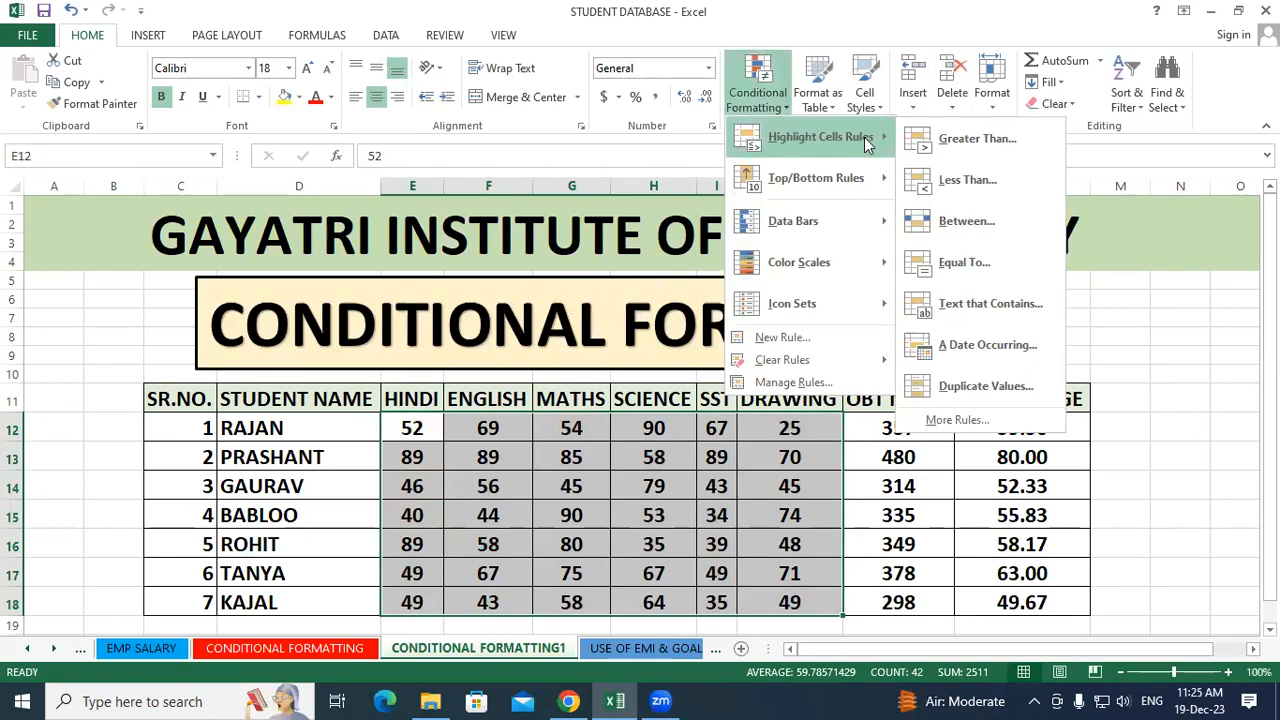
click(935, 142)
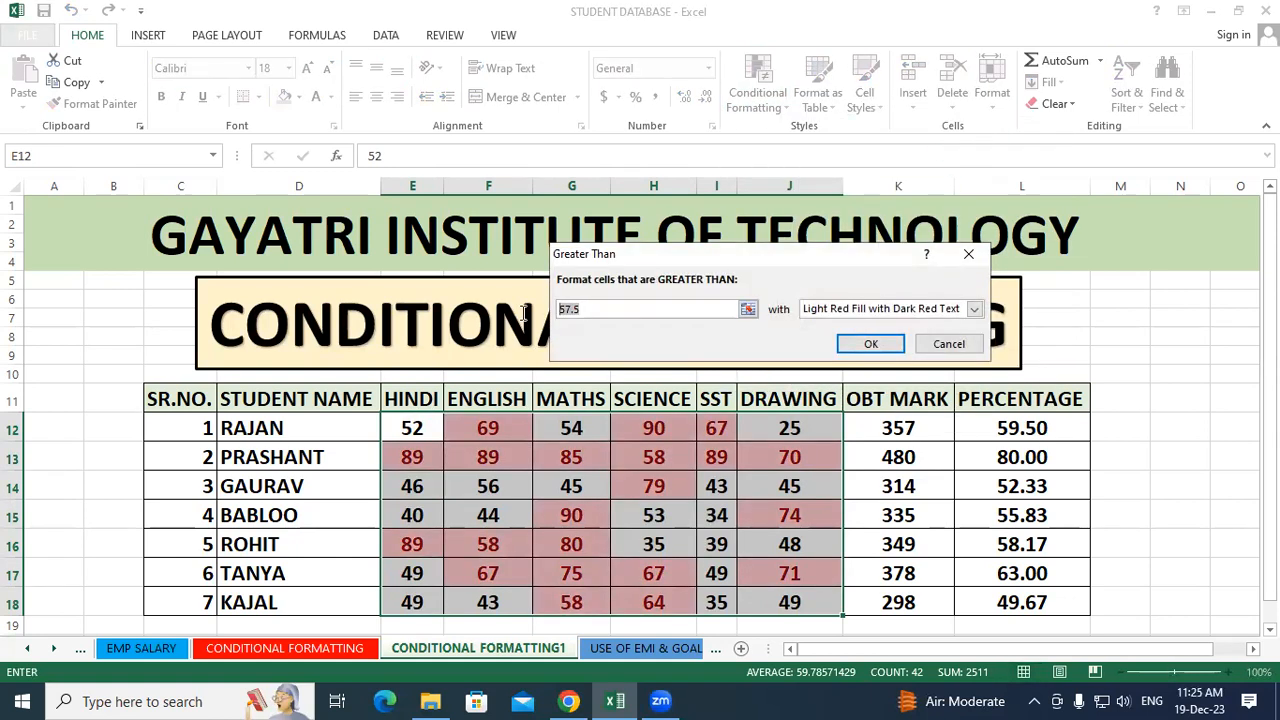
text(80)
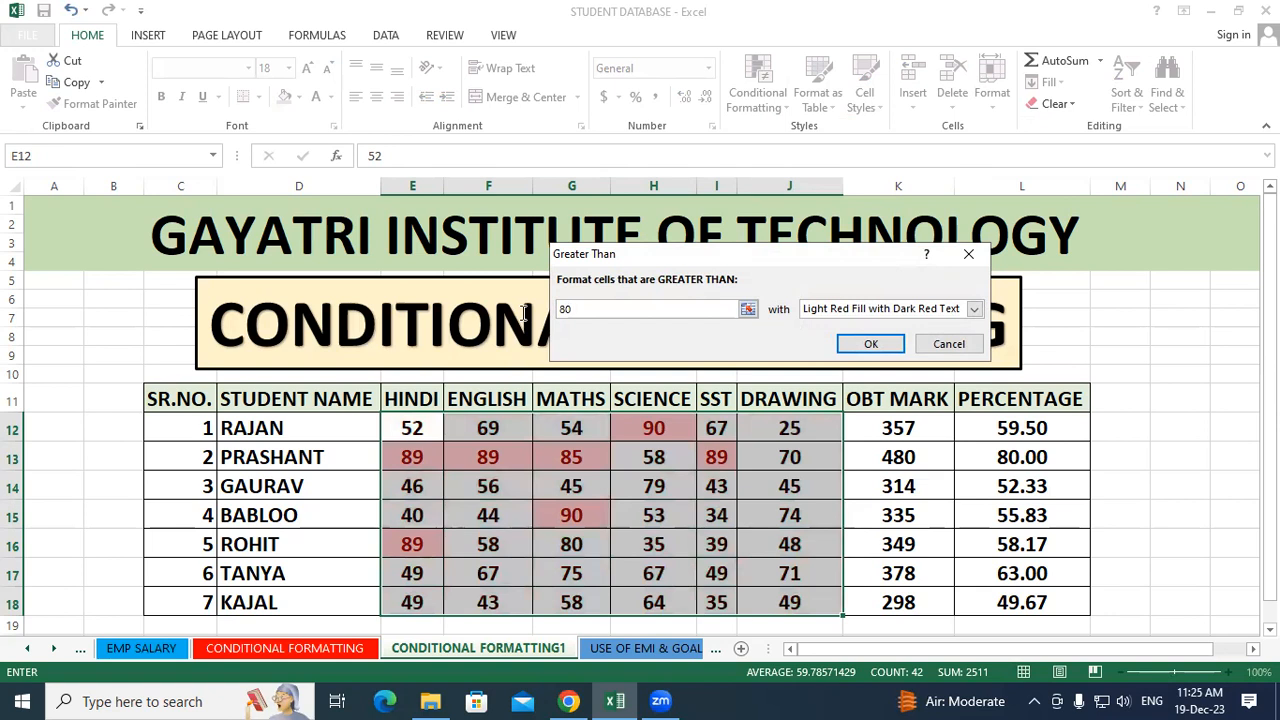
click(869, 344)
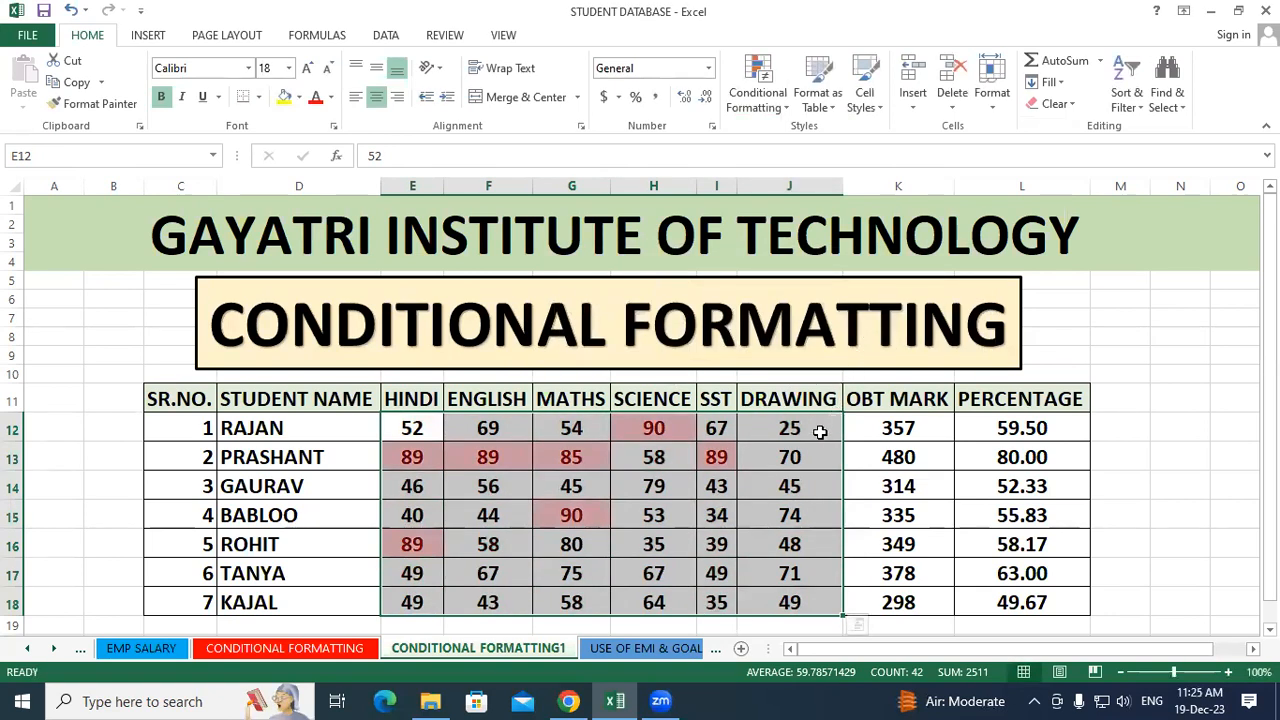
Add a rule highlighting subject marks less than 60 in E12:J18 with Green Fill with Dark Green Text
click(758, 92)
mouse_move(834, 141)
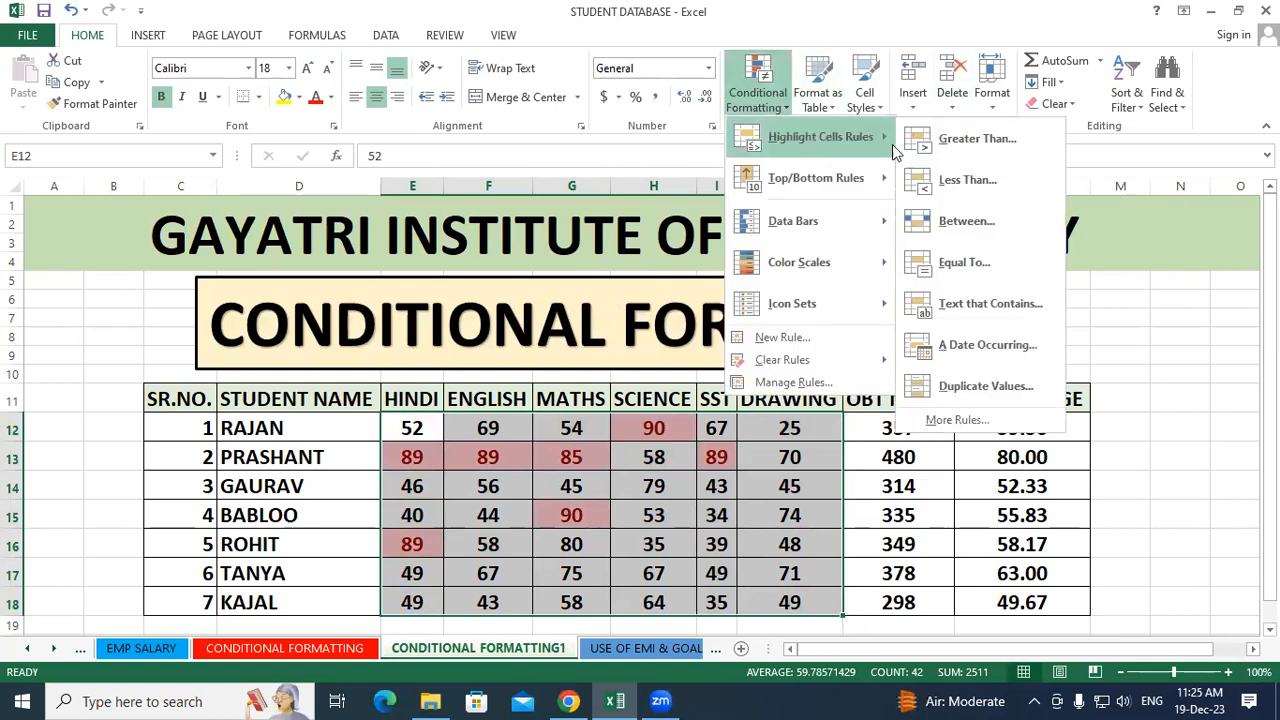
click(975, 180)
drag(727, 255, 788, 257)
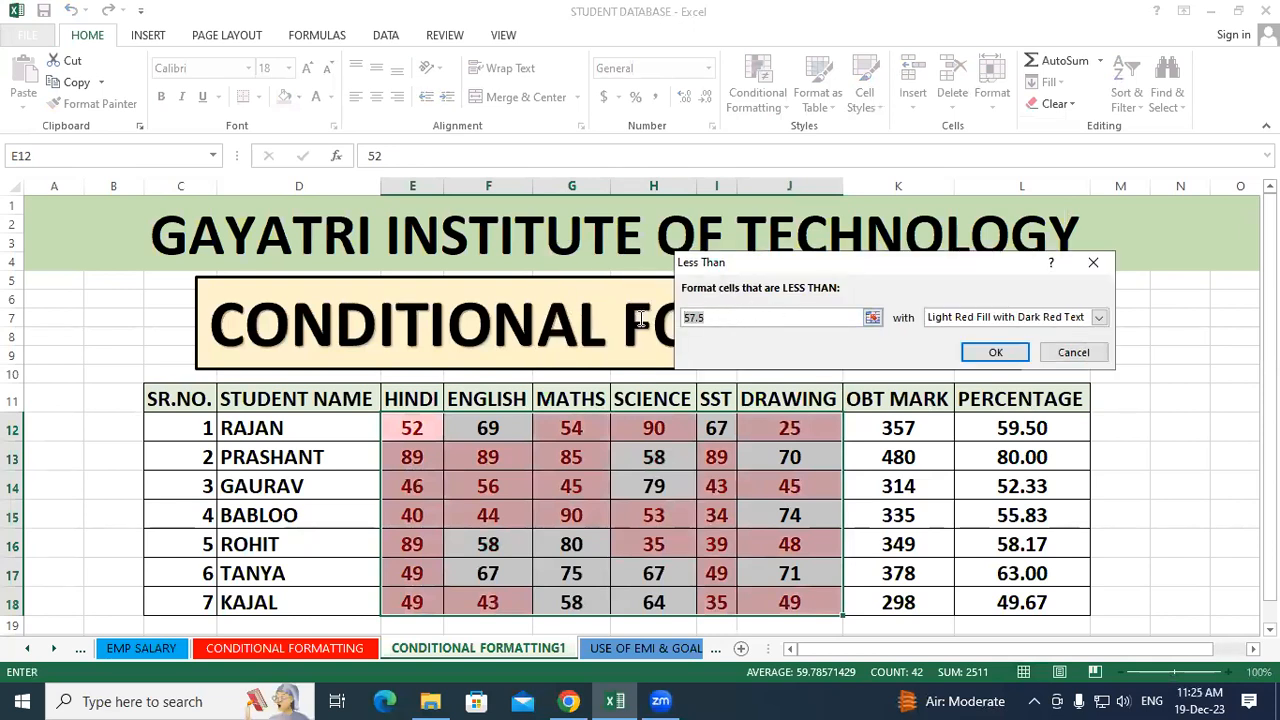
text(60)
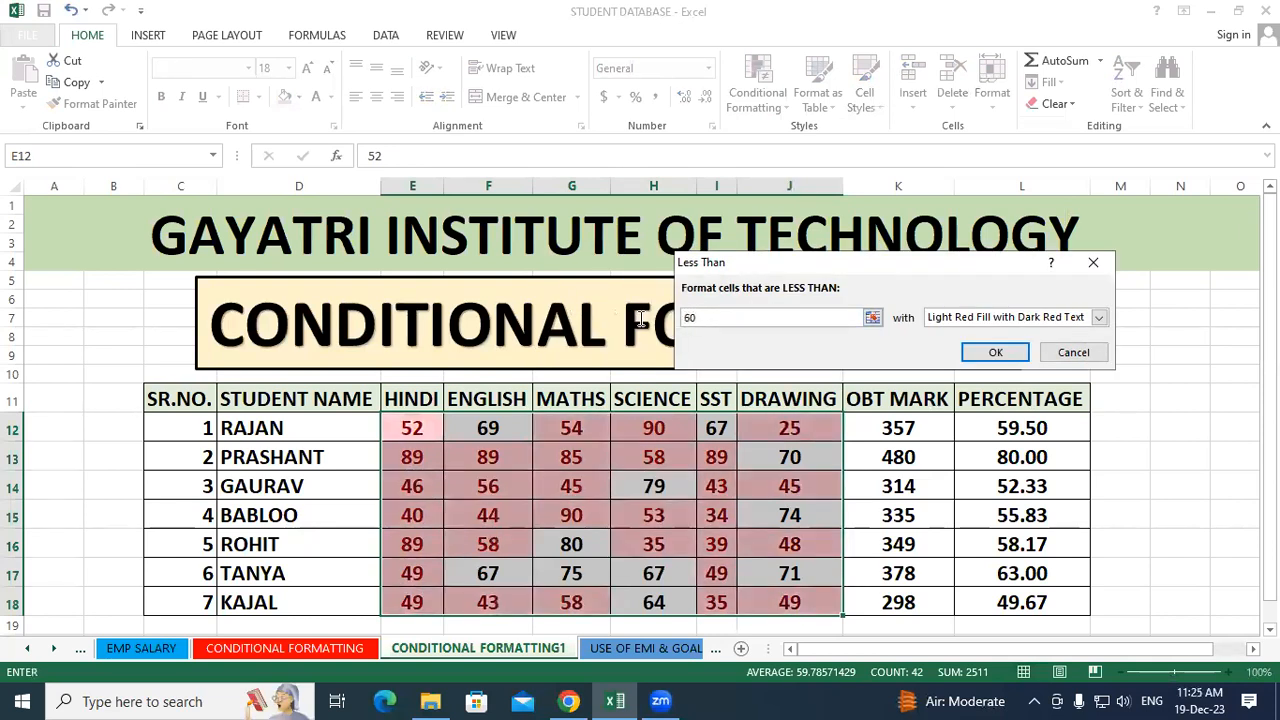
click(1100, 318)
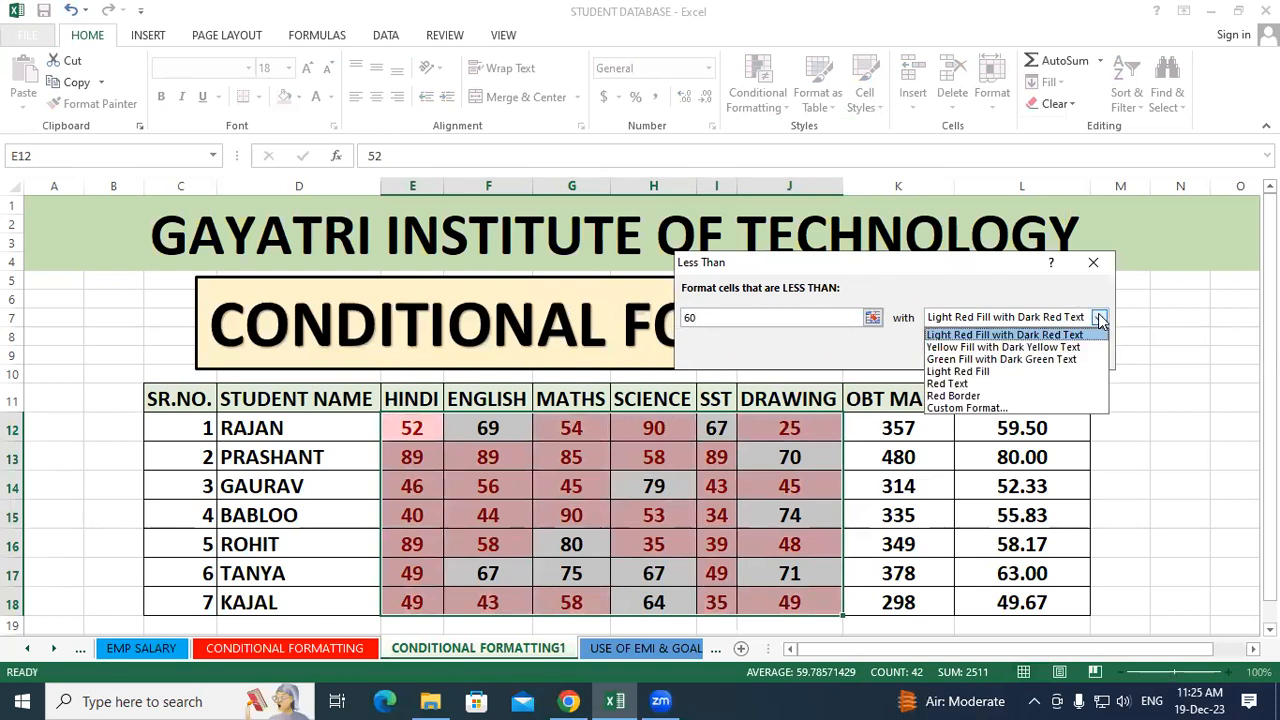
click(1041, 360)
click(1020, 356)
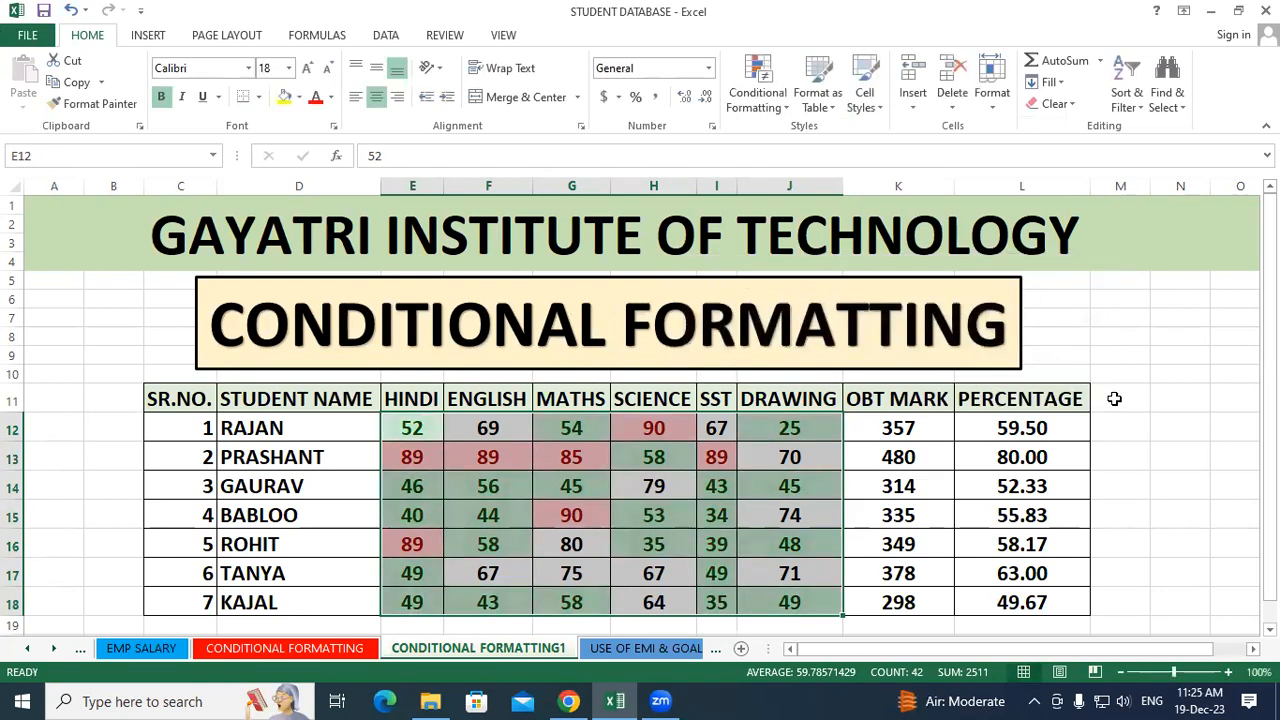
click(1114, 399)
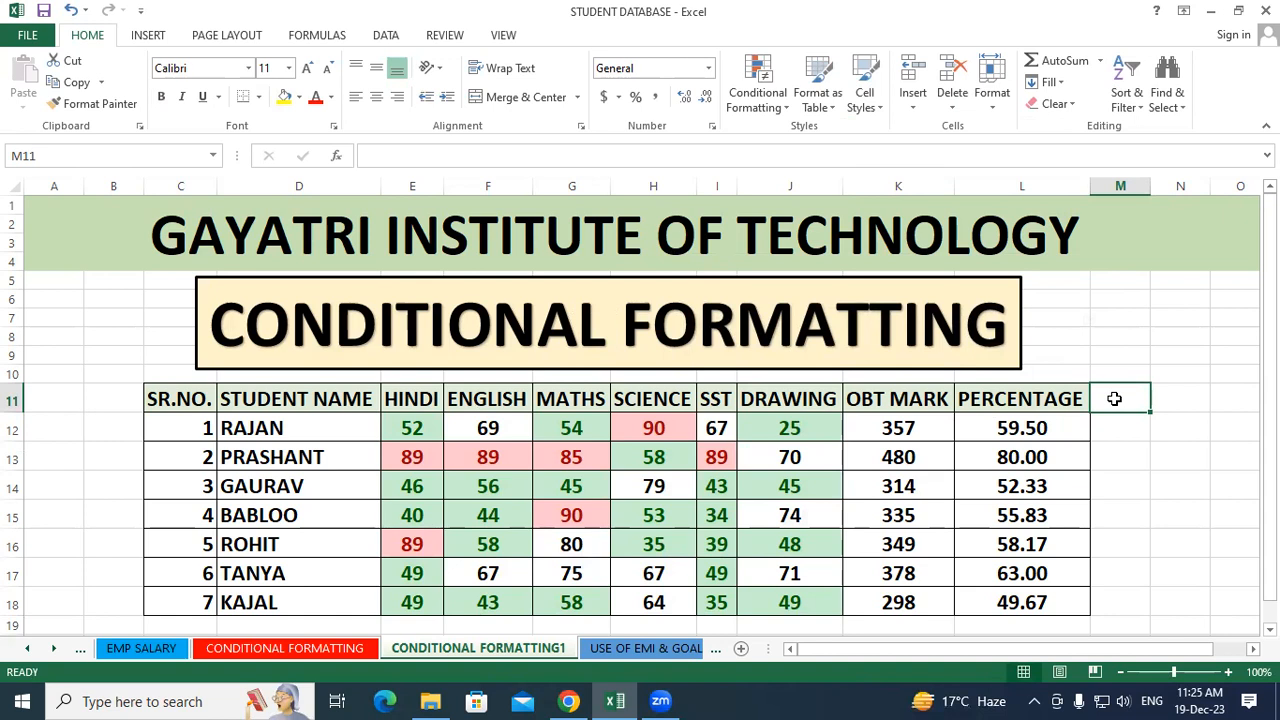
Examine individual red, green and unhighlighted marks to compare how the two rules format the table
click(722, 487)
click(758, 492)
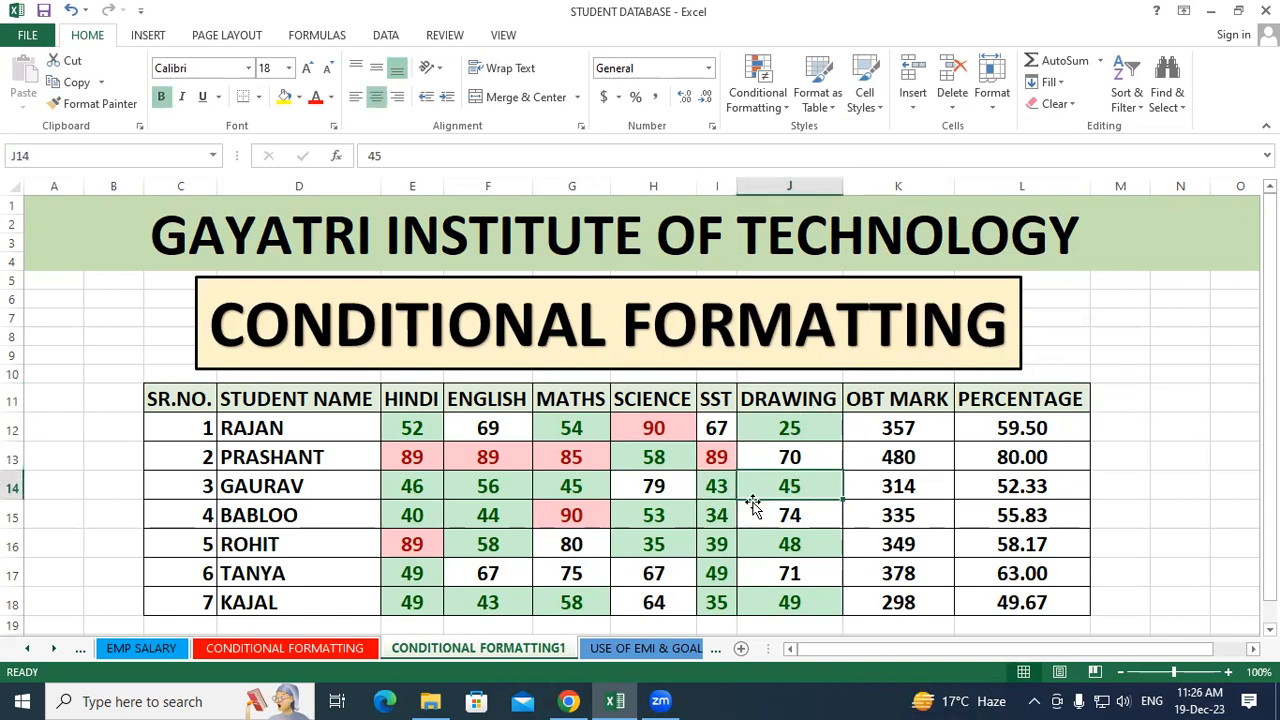
click(722, 512)
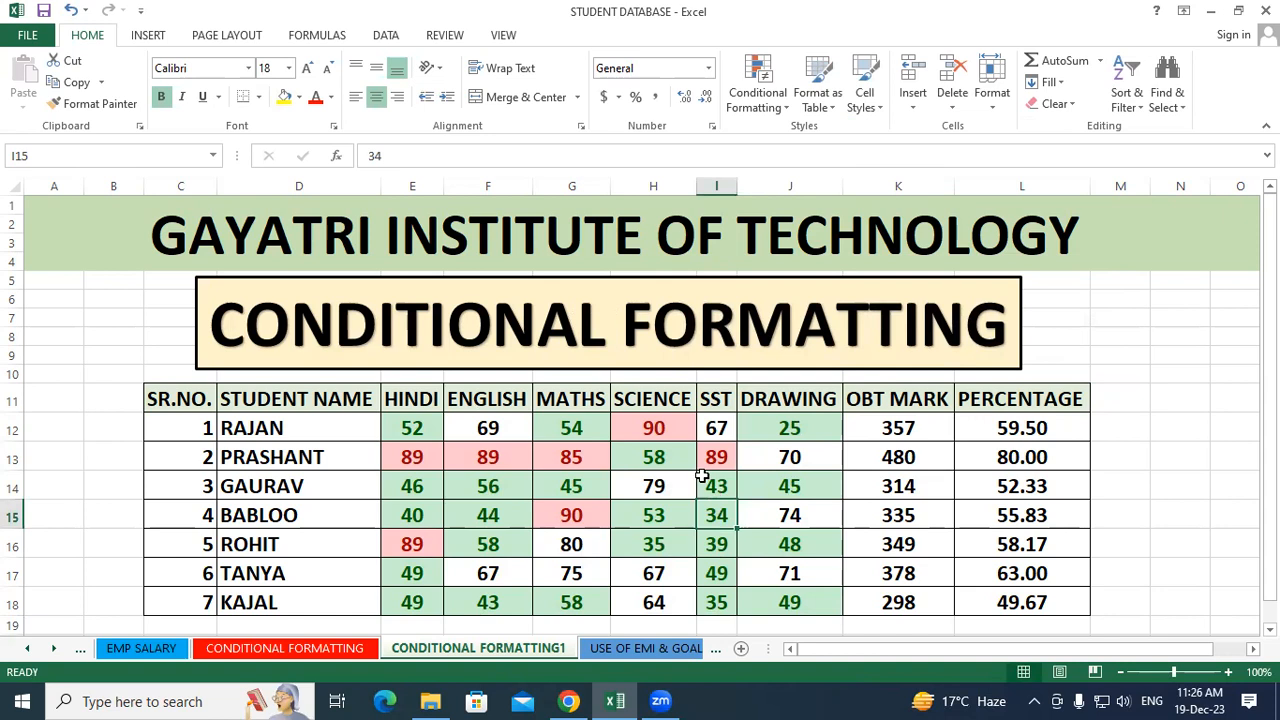
click(590, 458)
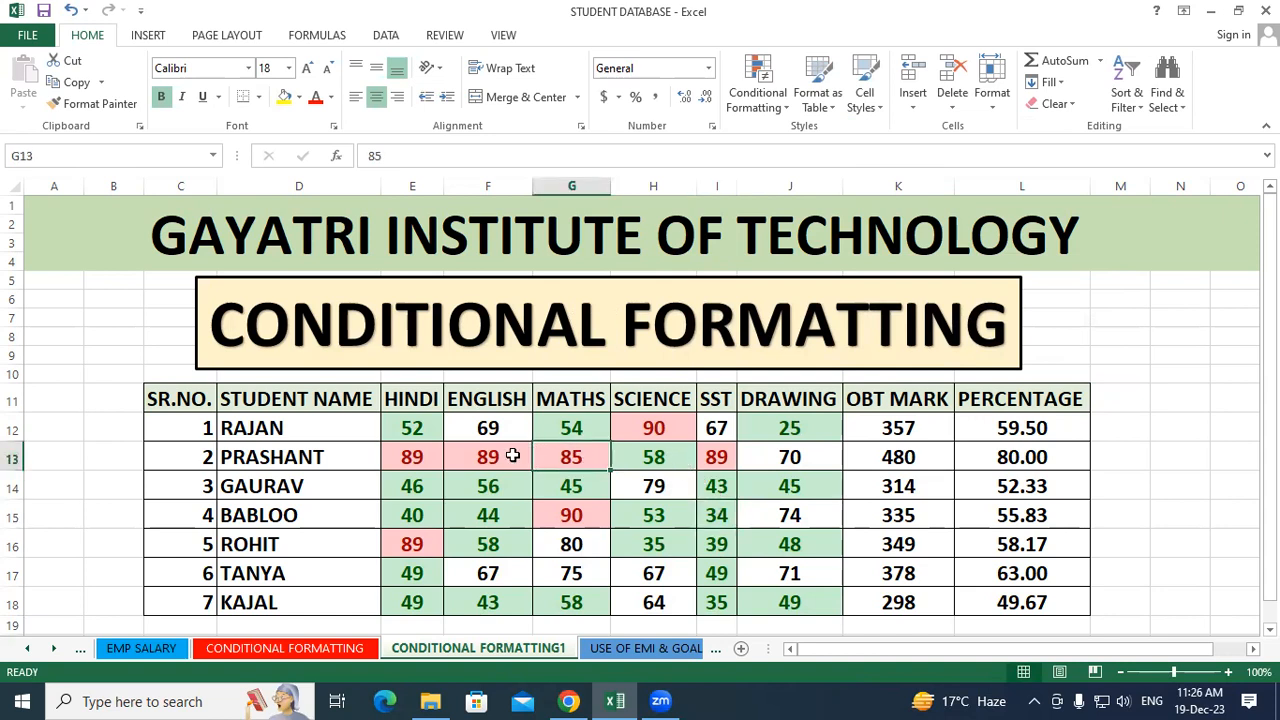
click(510, 456)
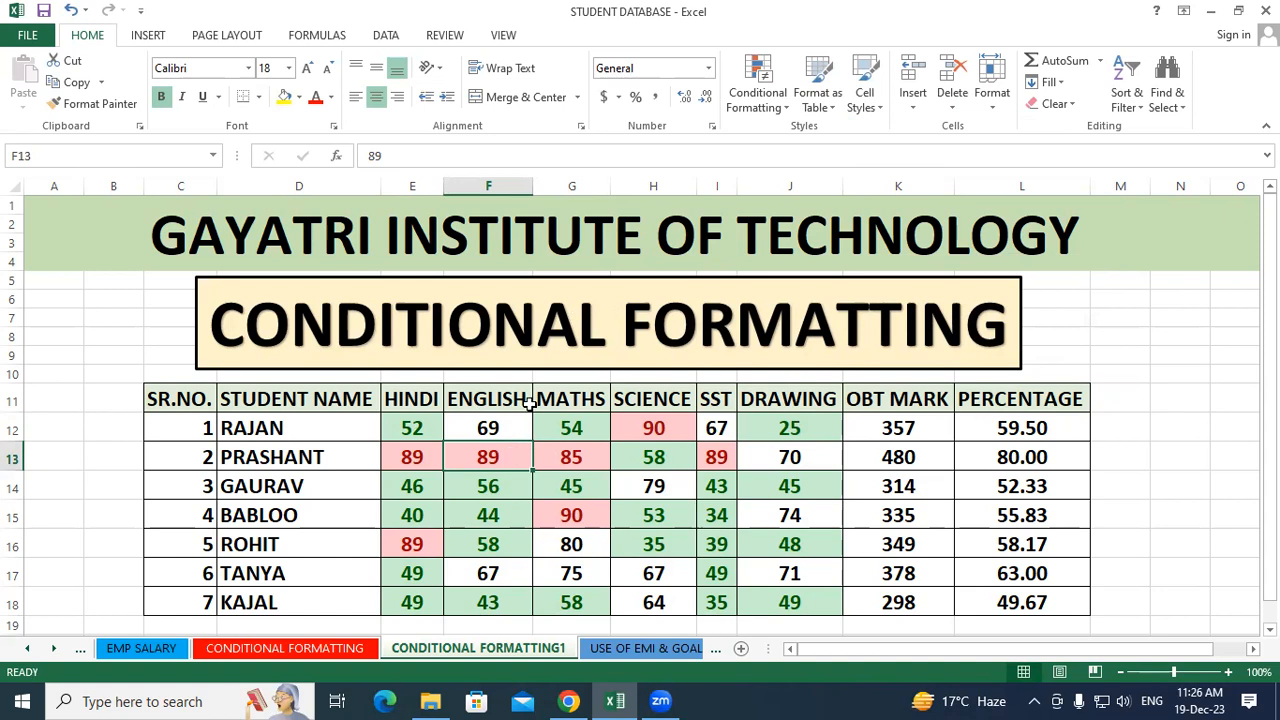
click(726, 484)
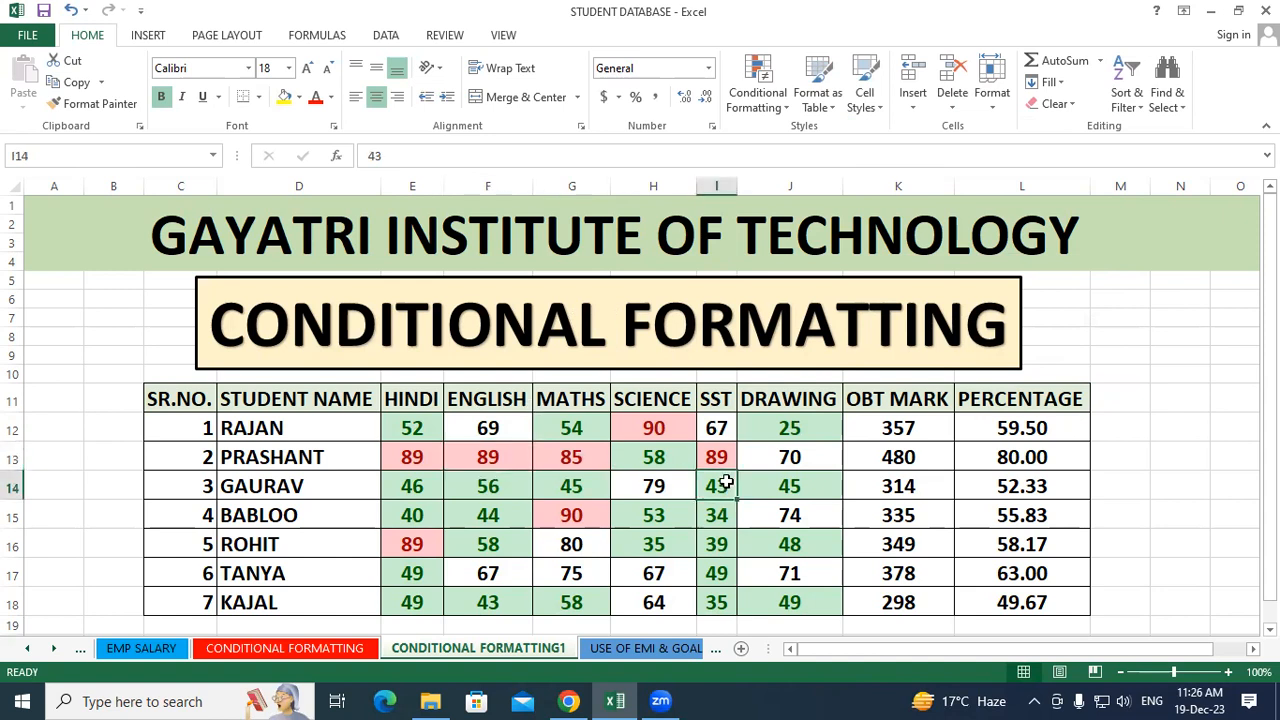
click(587, 466)
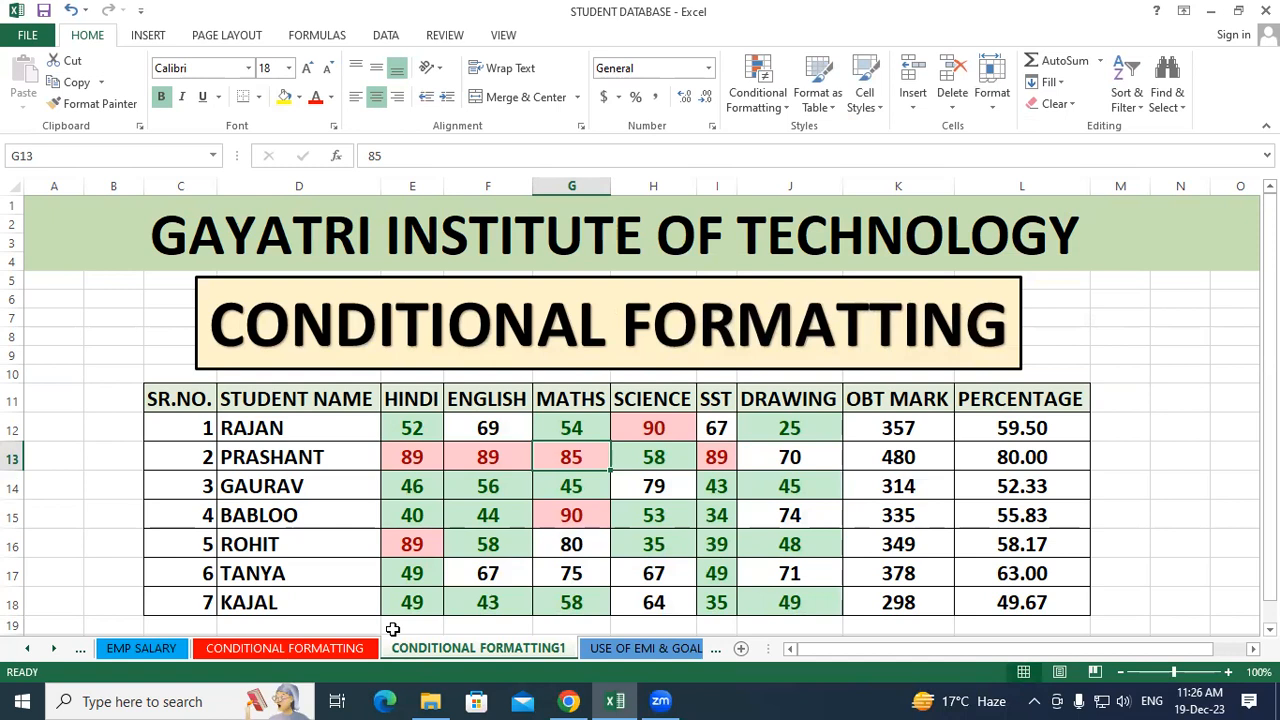
click(580, 544)
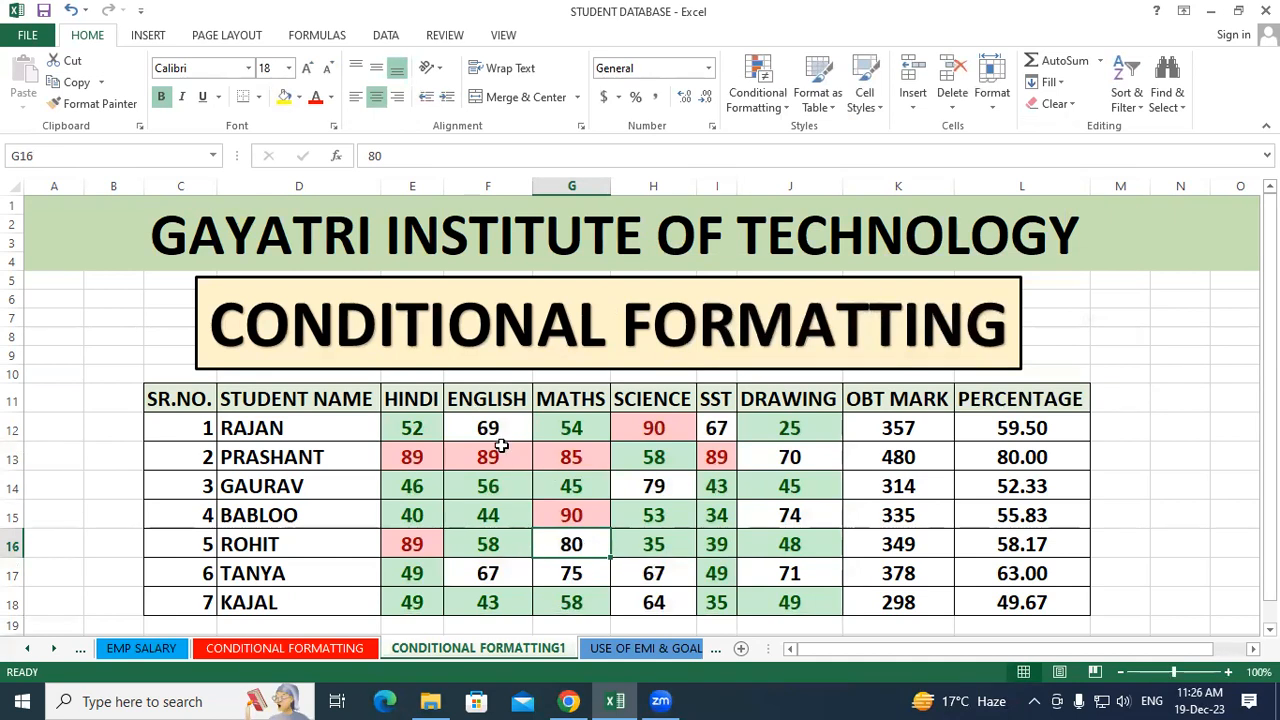
Clear both the greater-than and less-than highlighting rules from the selected subject marks in E12:J18
click(434, 432)
drag(509, 470, 786, 603)
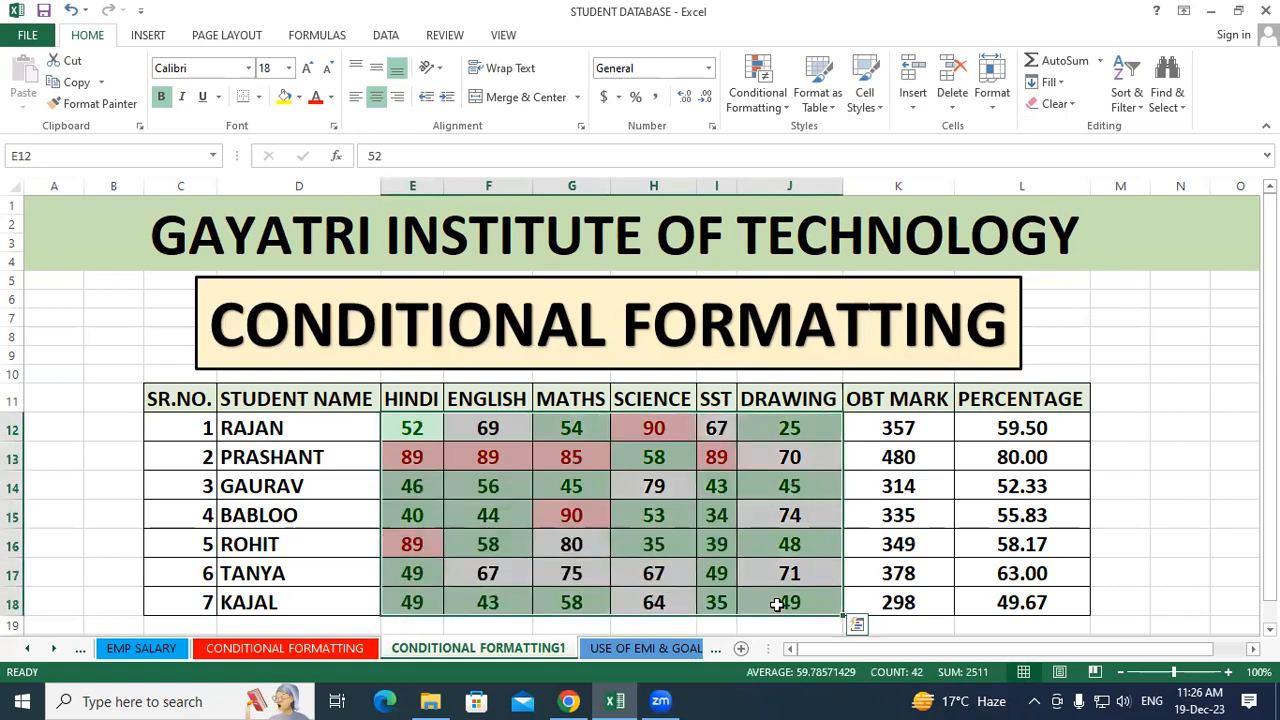
click(783, 84)
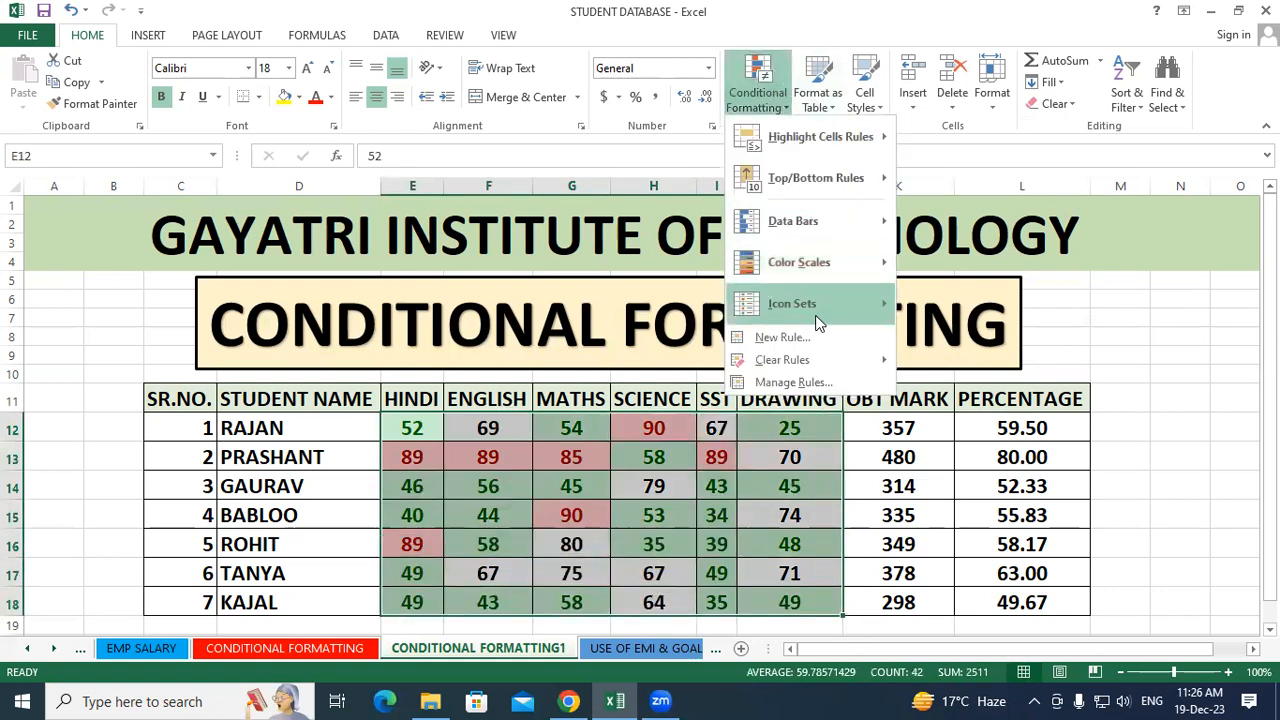
mouse_move(886, 367)
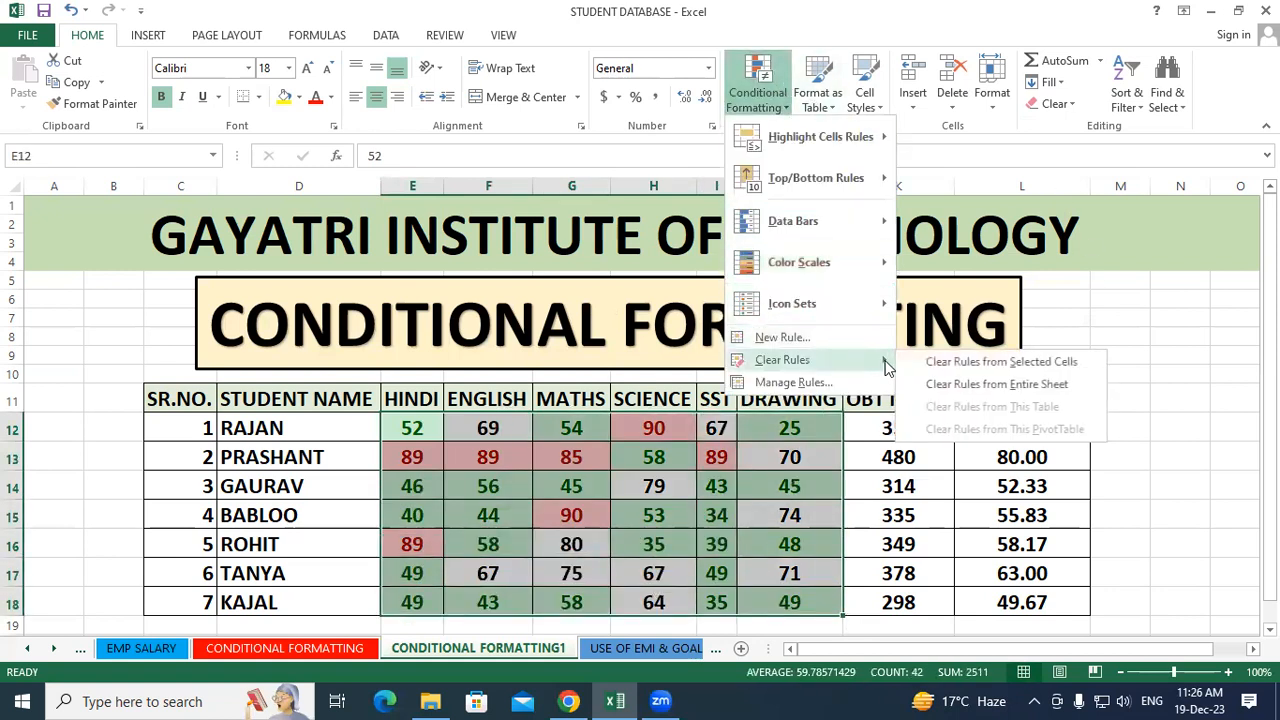
click(968, 364)
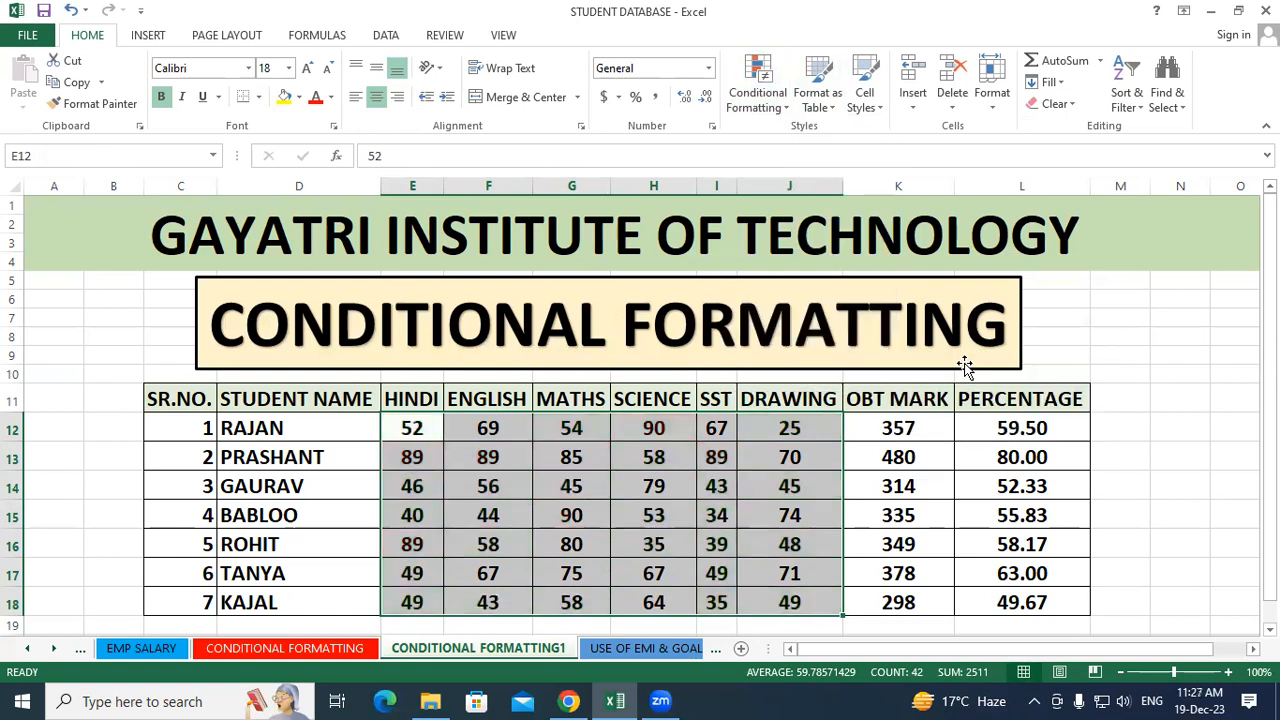
Preview a Between rule from 80 to 70 with Light Red Fill with Dark Red Text on E12:J18, and dismiss it
click(780, 98)
mouse_move(862, 134)
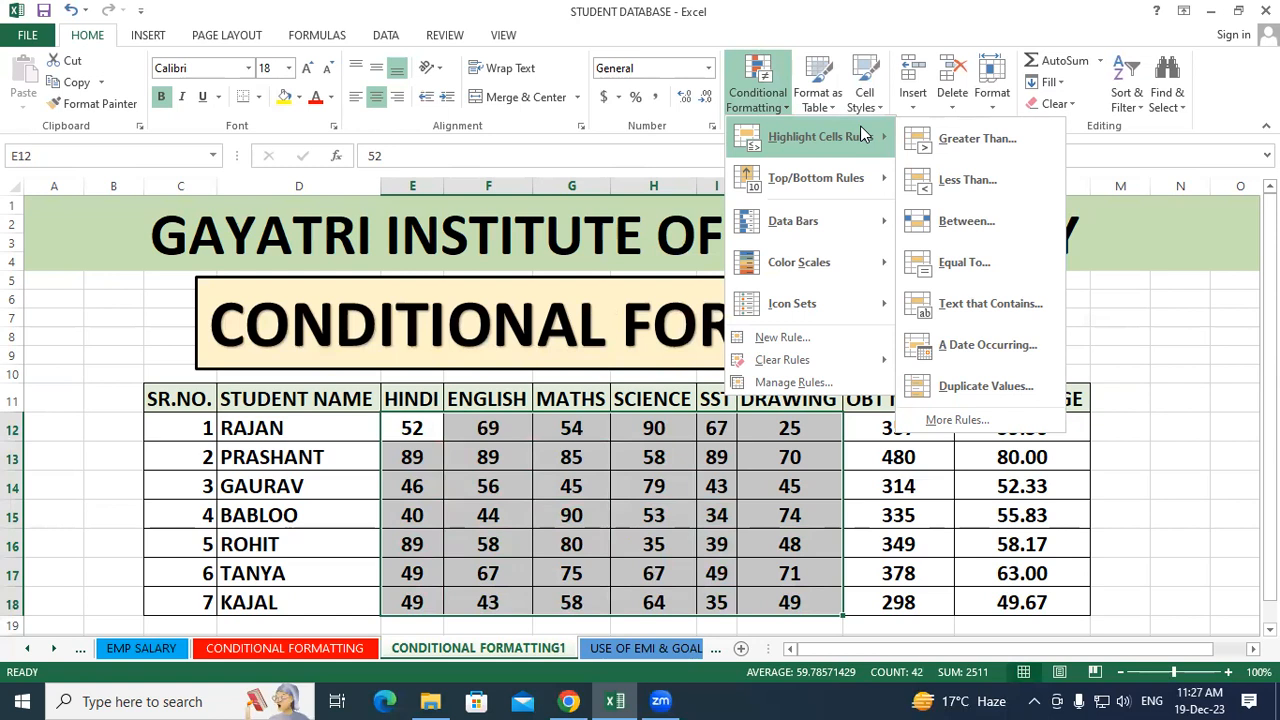
click(950, 217)
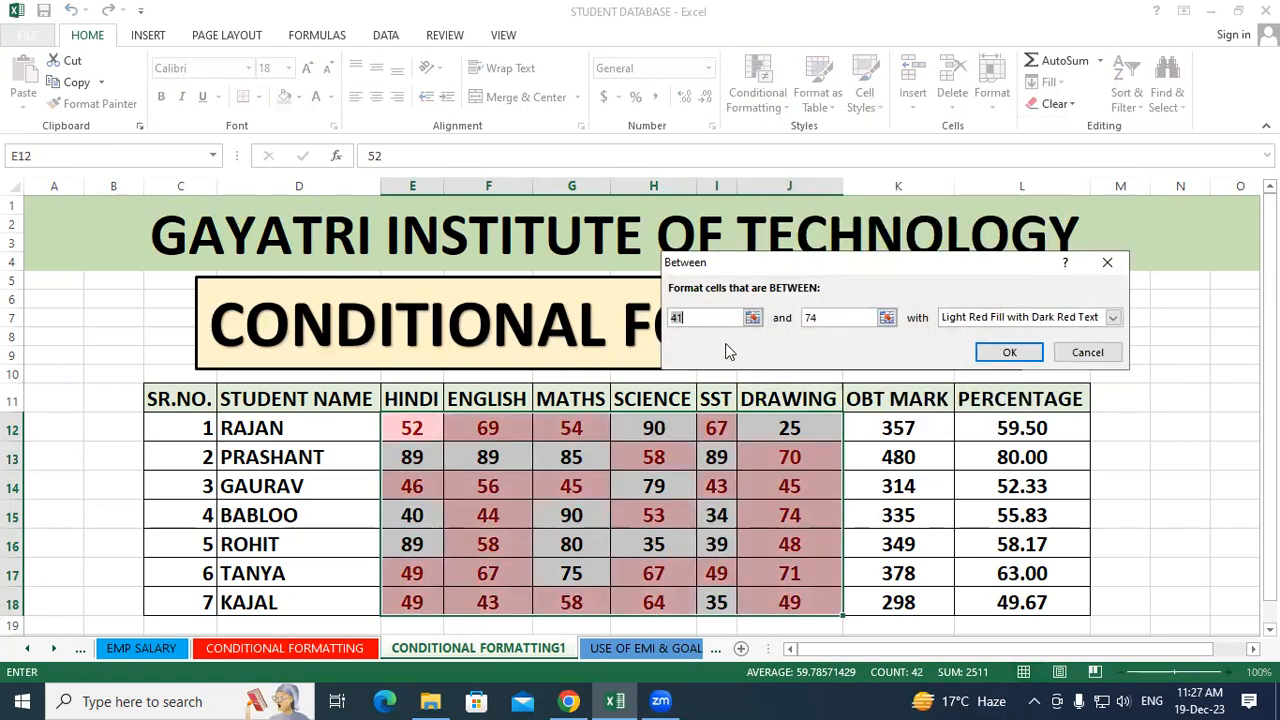
text(80)
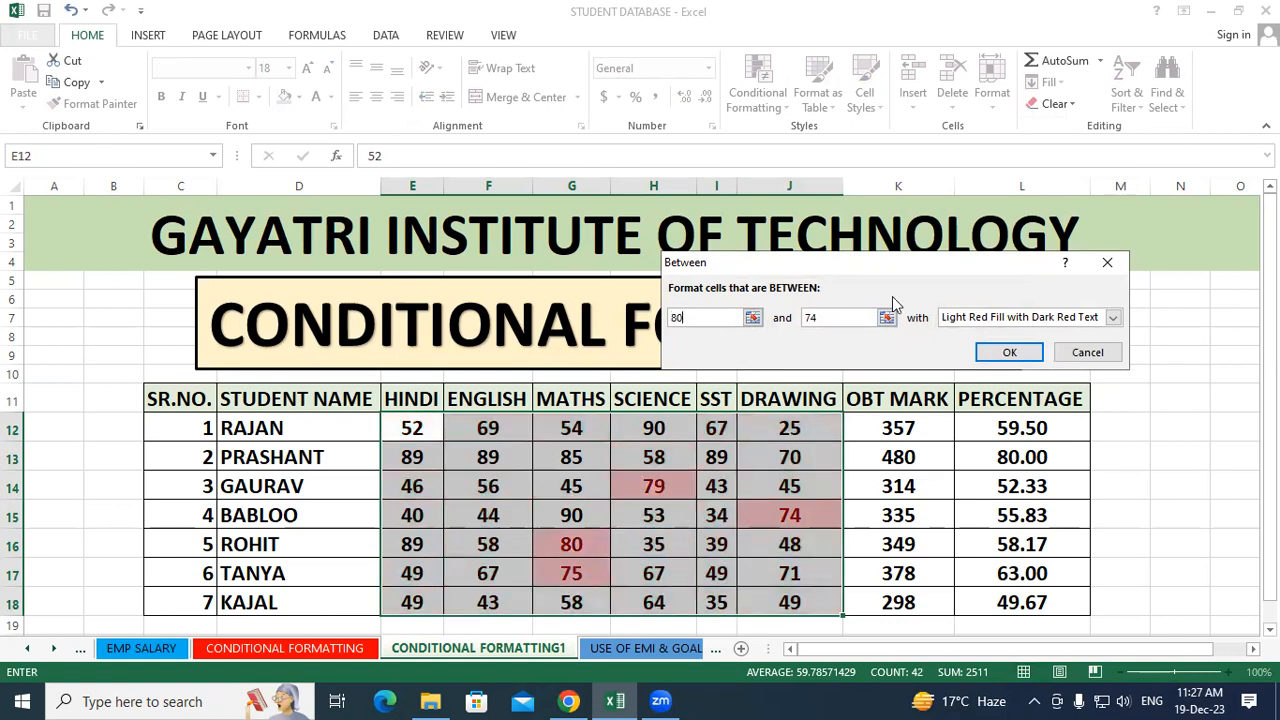
drag(840, 321, 792, 315)
text(70)
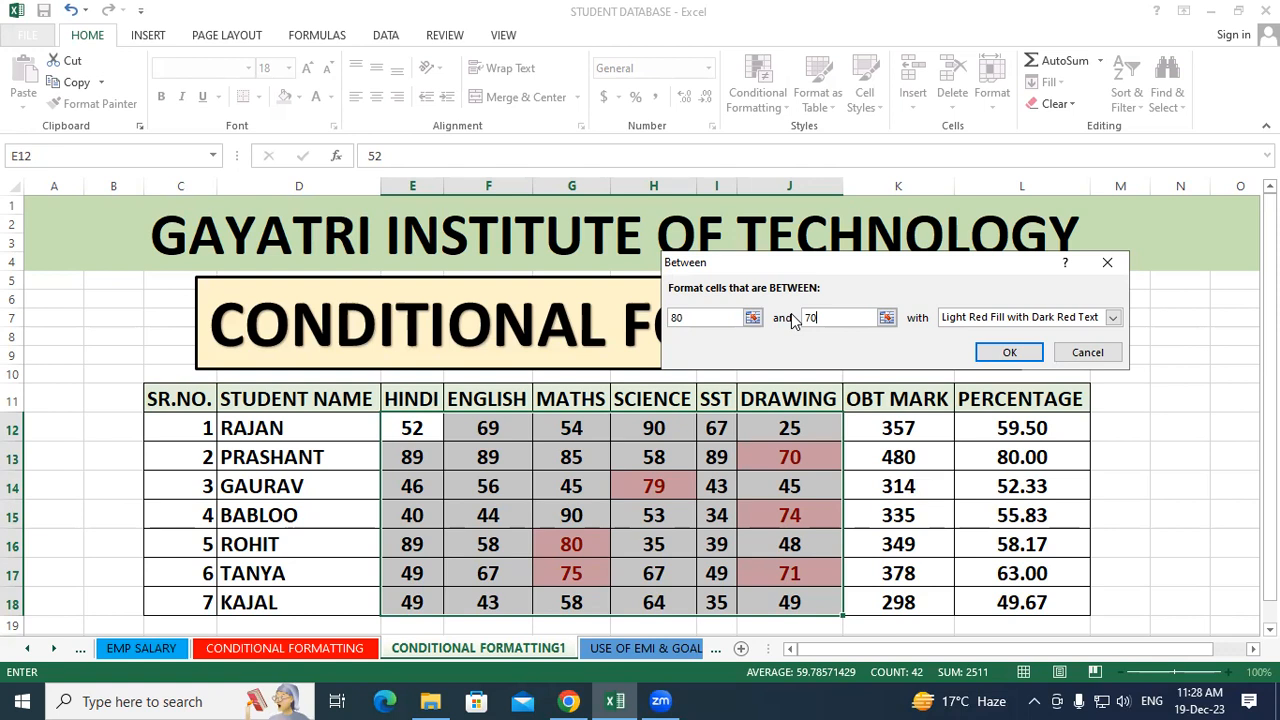
click(1108, 264)
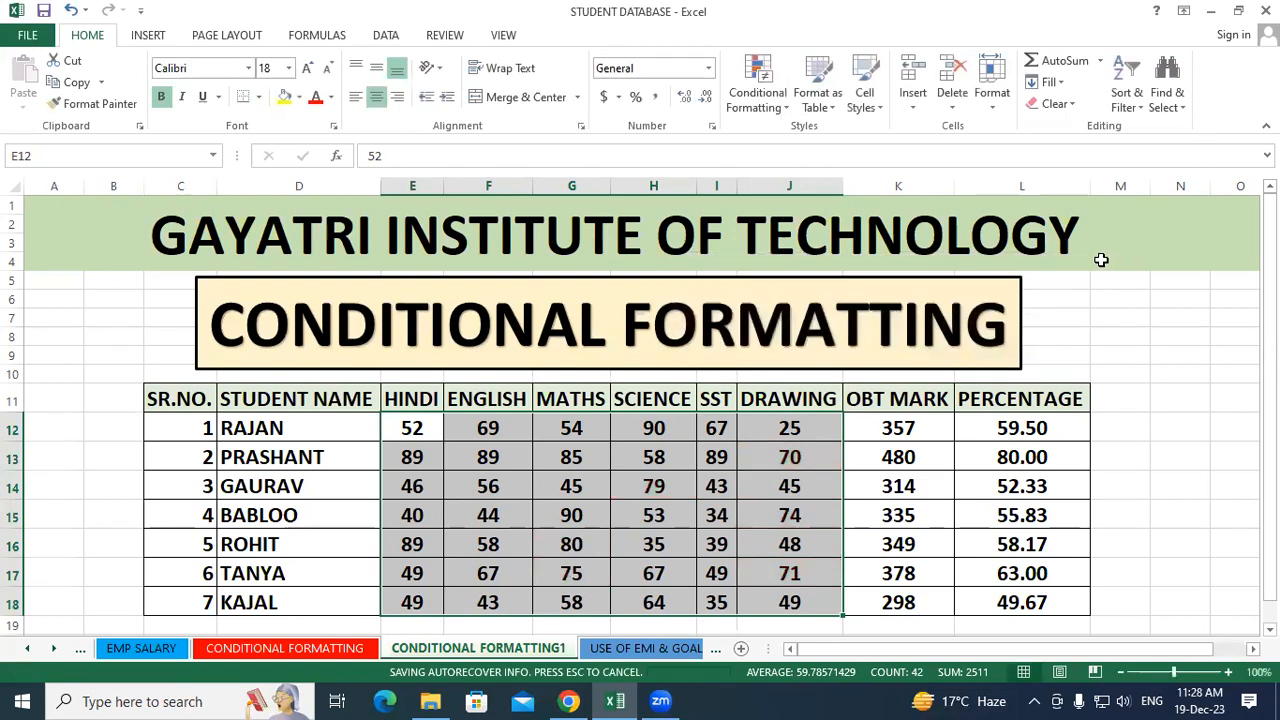
click(745, 68)
mouse_move(855, 136)
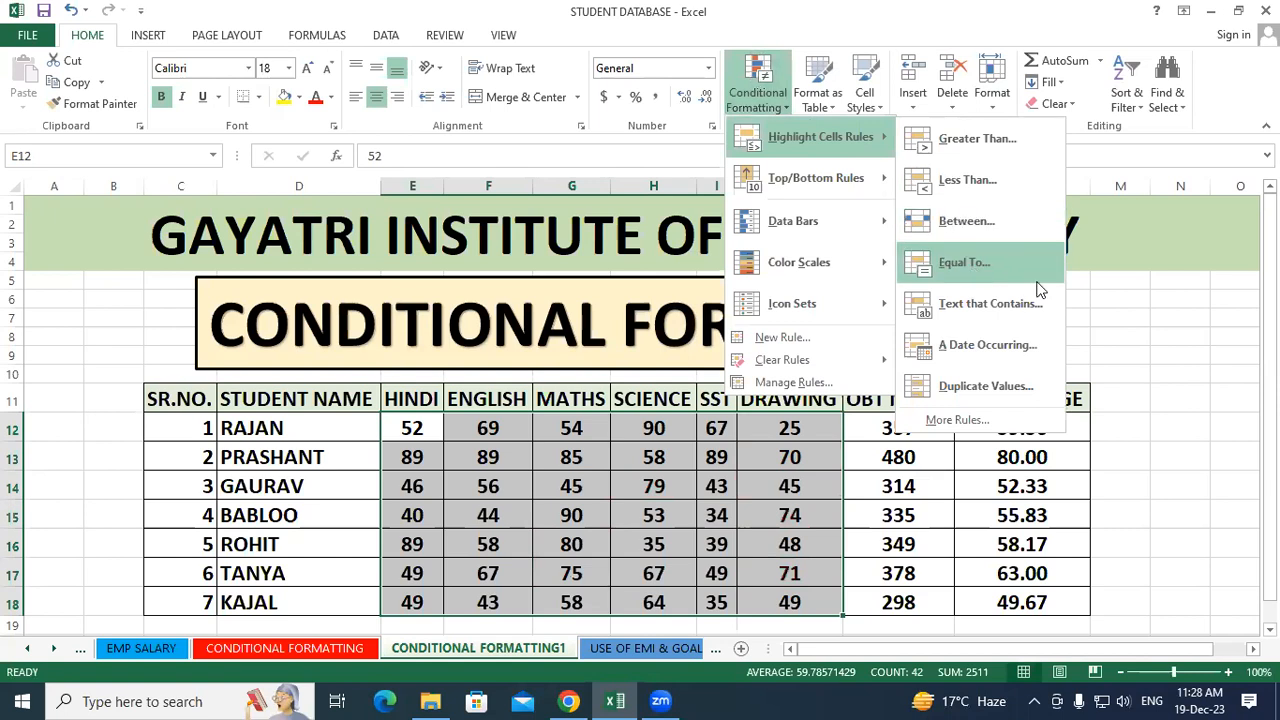
click(1159, 309)
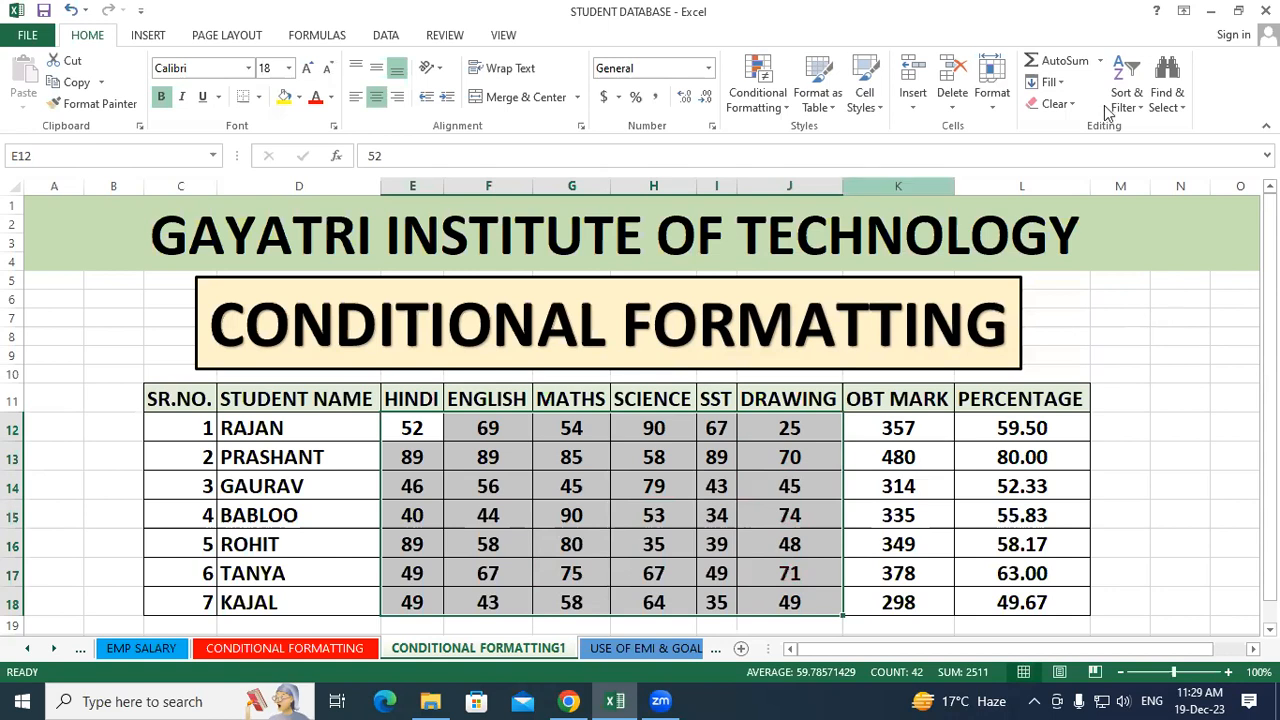
Preview an Equal To rule for 49 and for 89 with Light Red Fill with Dark Red Text on E12:J18, and dismiss it
click(778, 93)
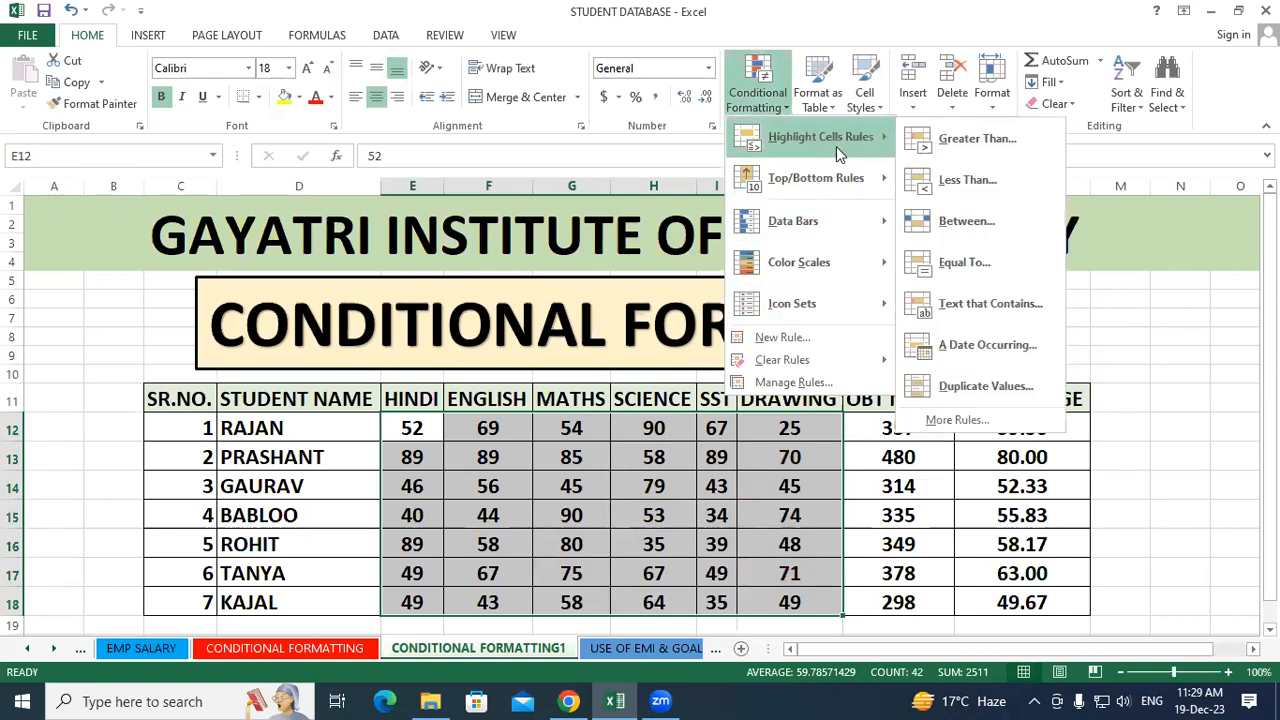
click(986, 262)
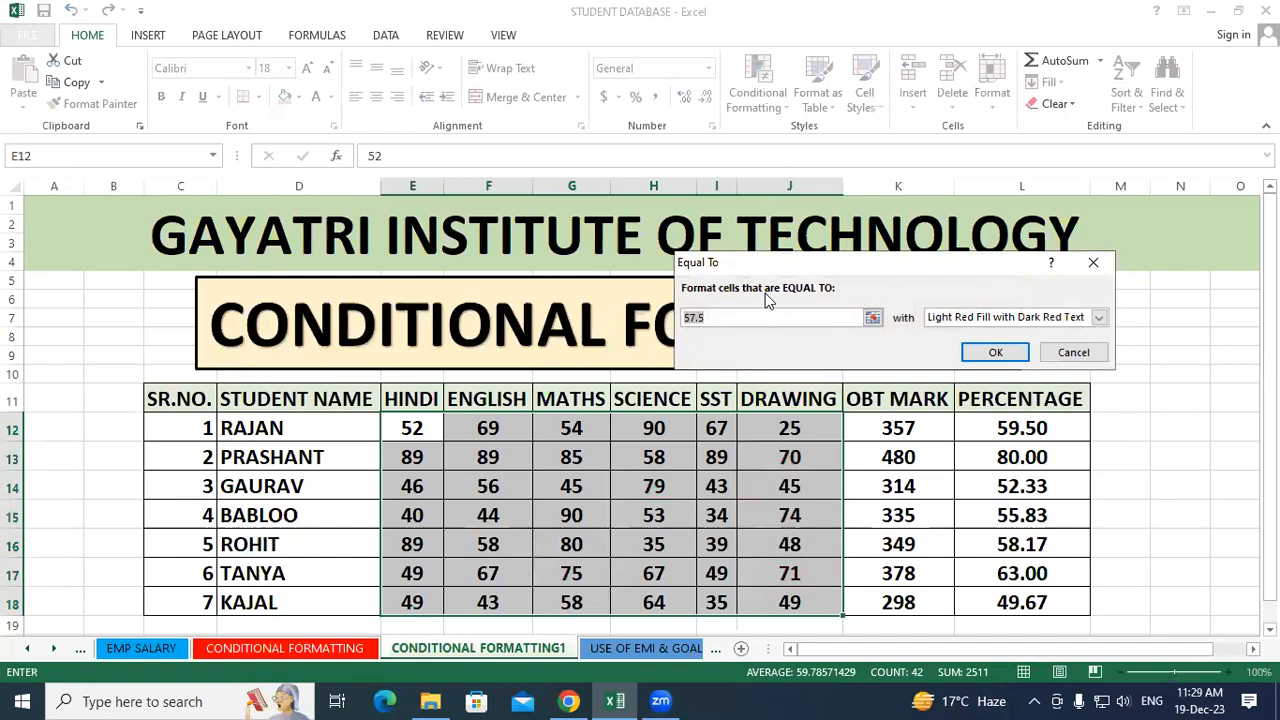
text(49)
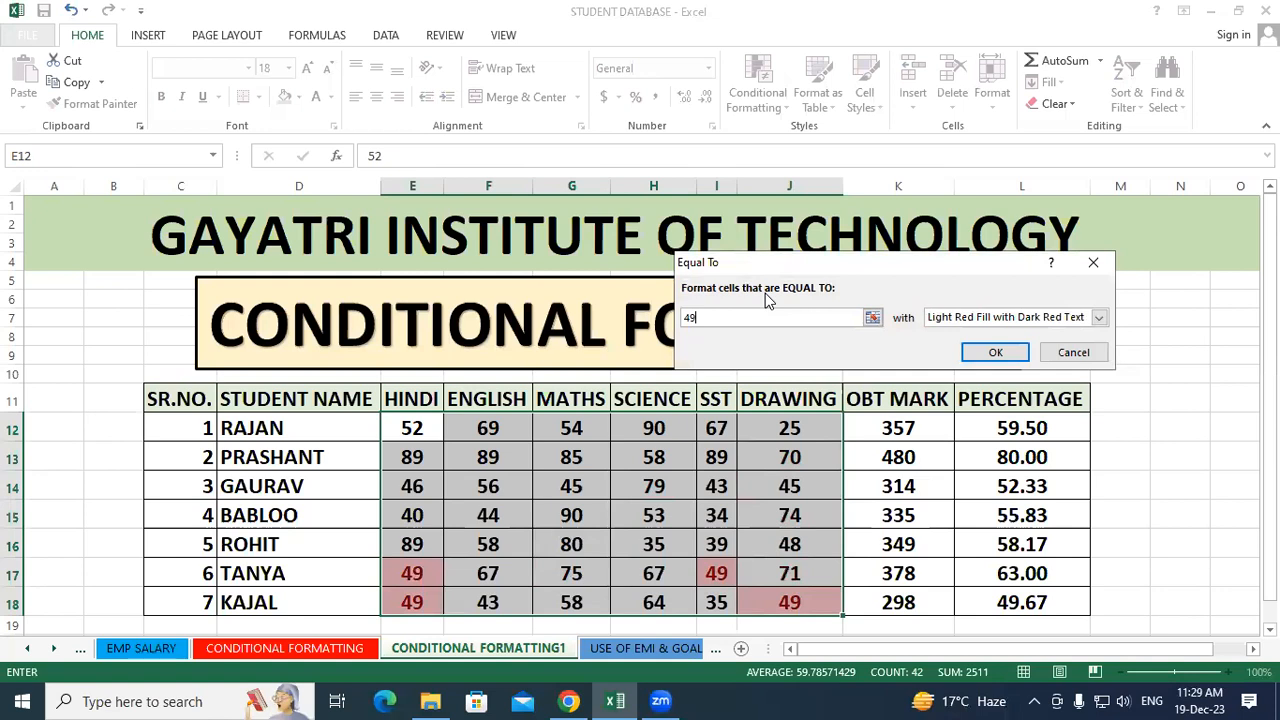
key(BackSpace)
key(BackSpace)
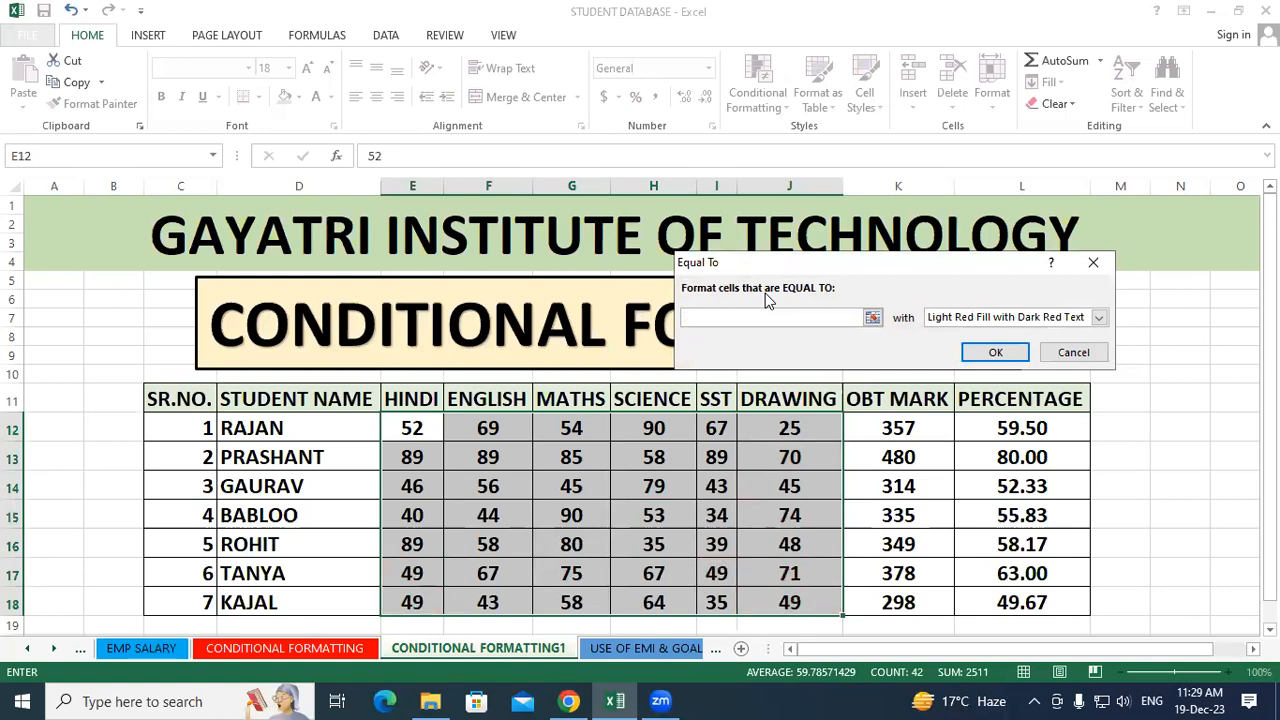
text(89)
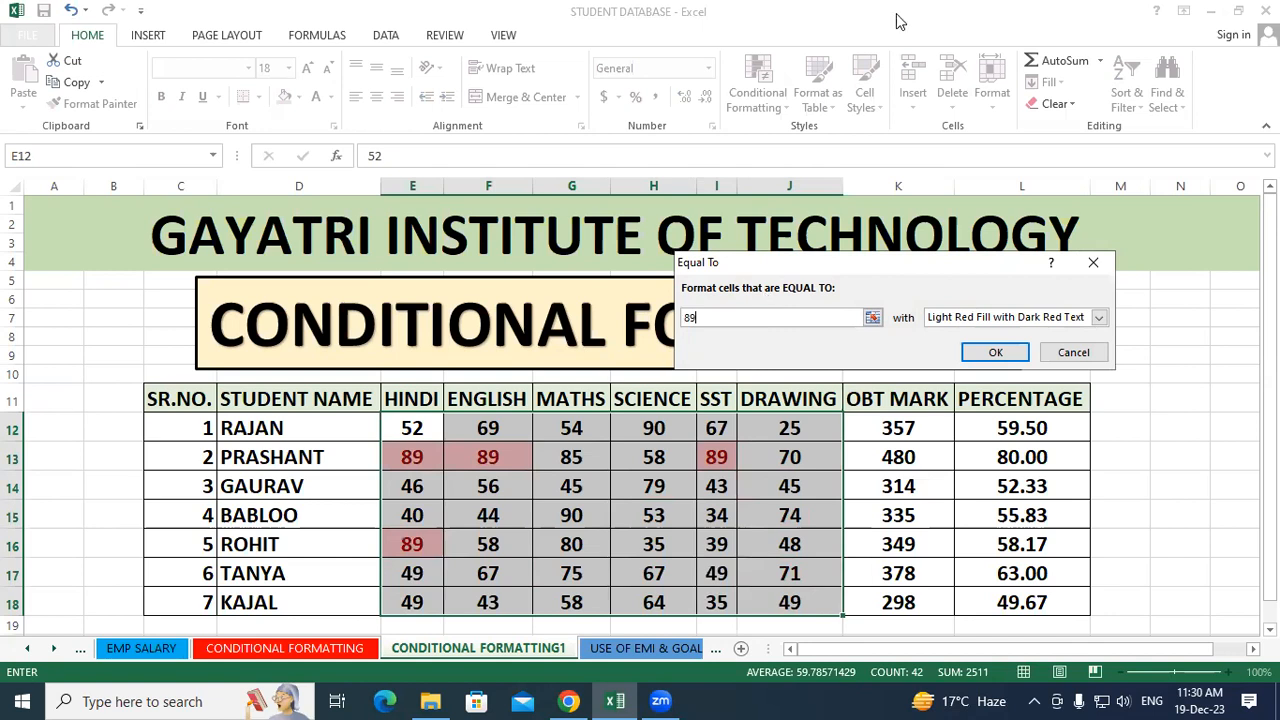
key(Escape)
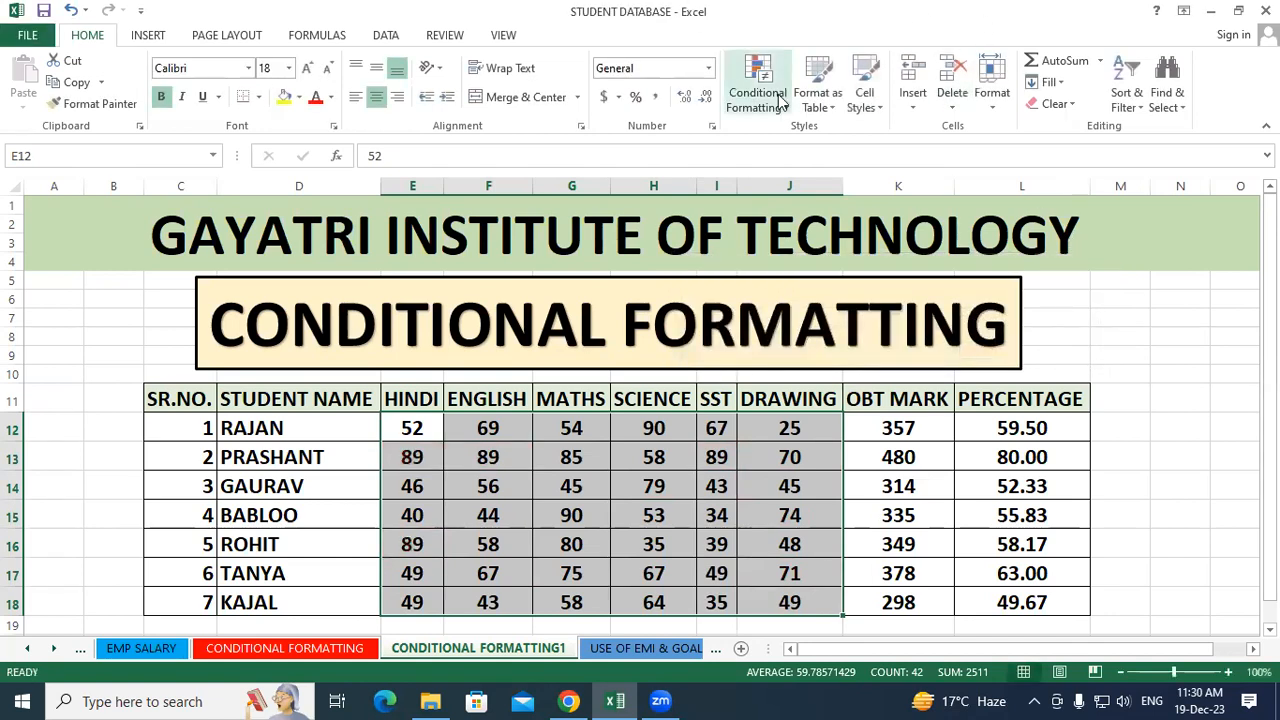
Switch to the CONDITIONAL FORMATTING sheet of the student database workbook
click(780, 90)
mouse_move(817, 146)
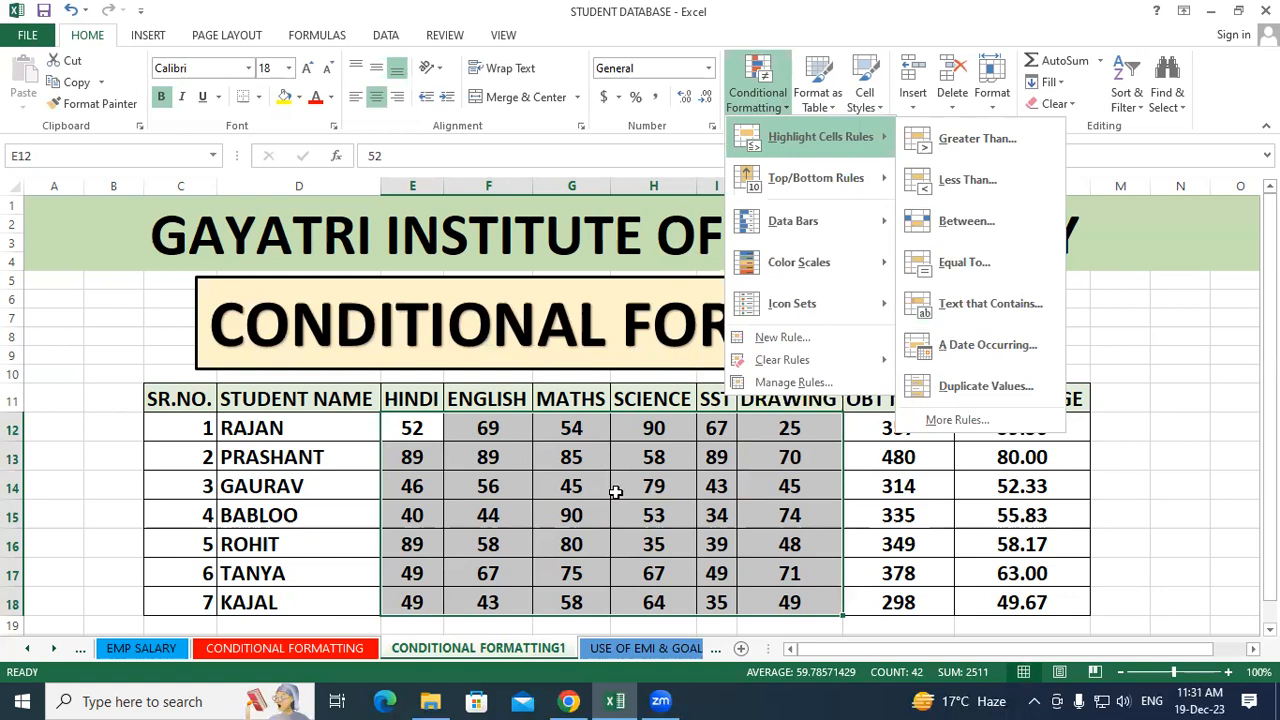
click(313, 656)
click(313, 654)
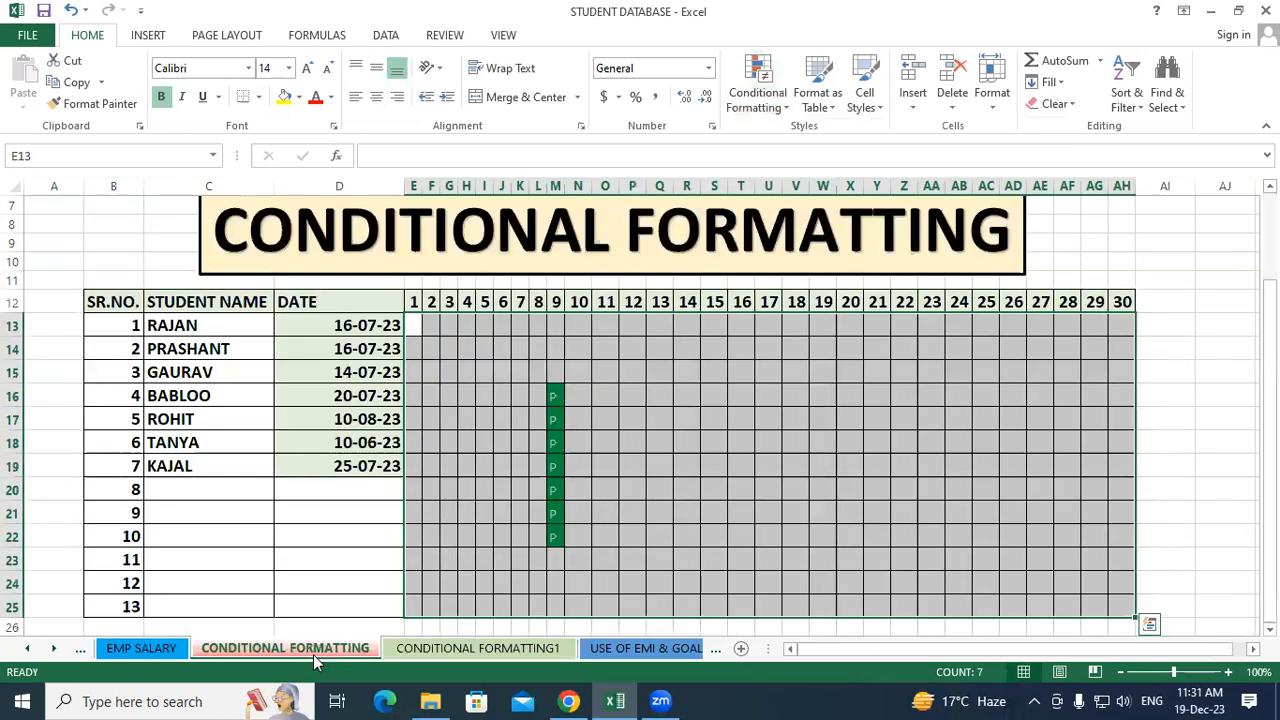
Copy the student names in C13:C19 without their header
click(735, 466)
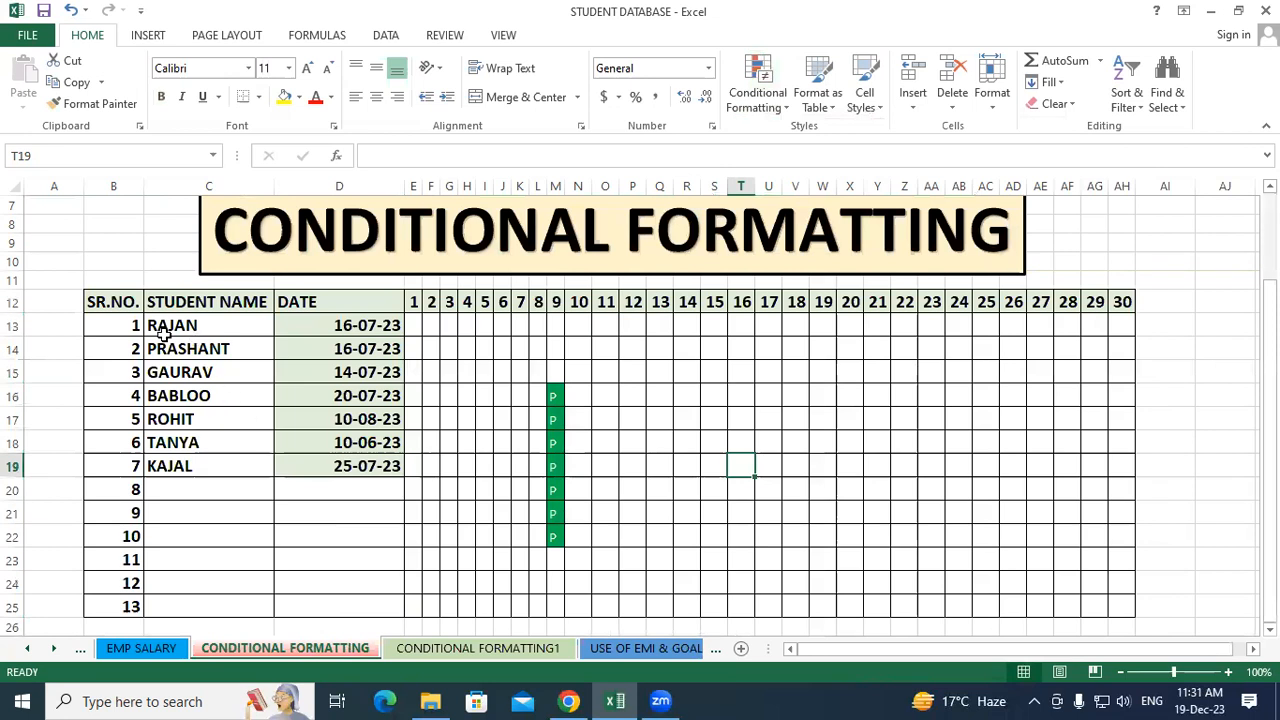
drag(160, 330, 180, 466)
right_click(182, 374)
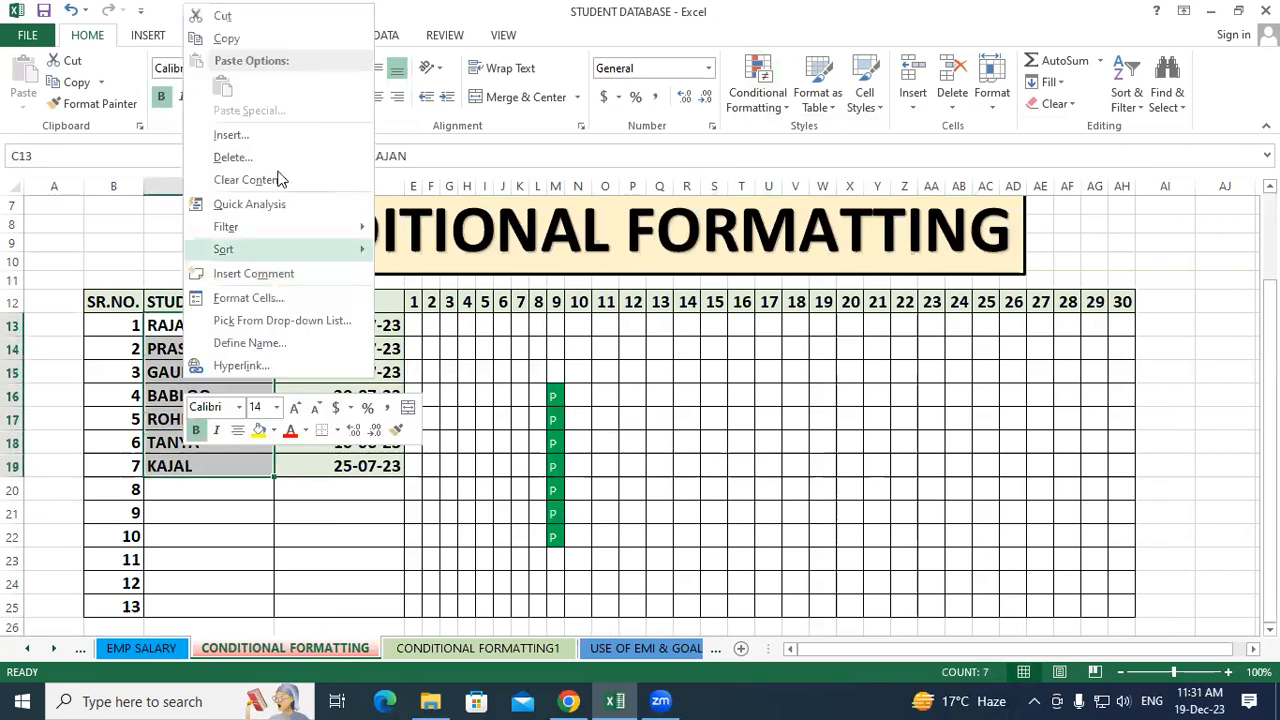
click(246, 42)
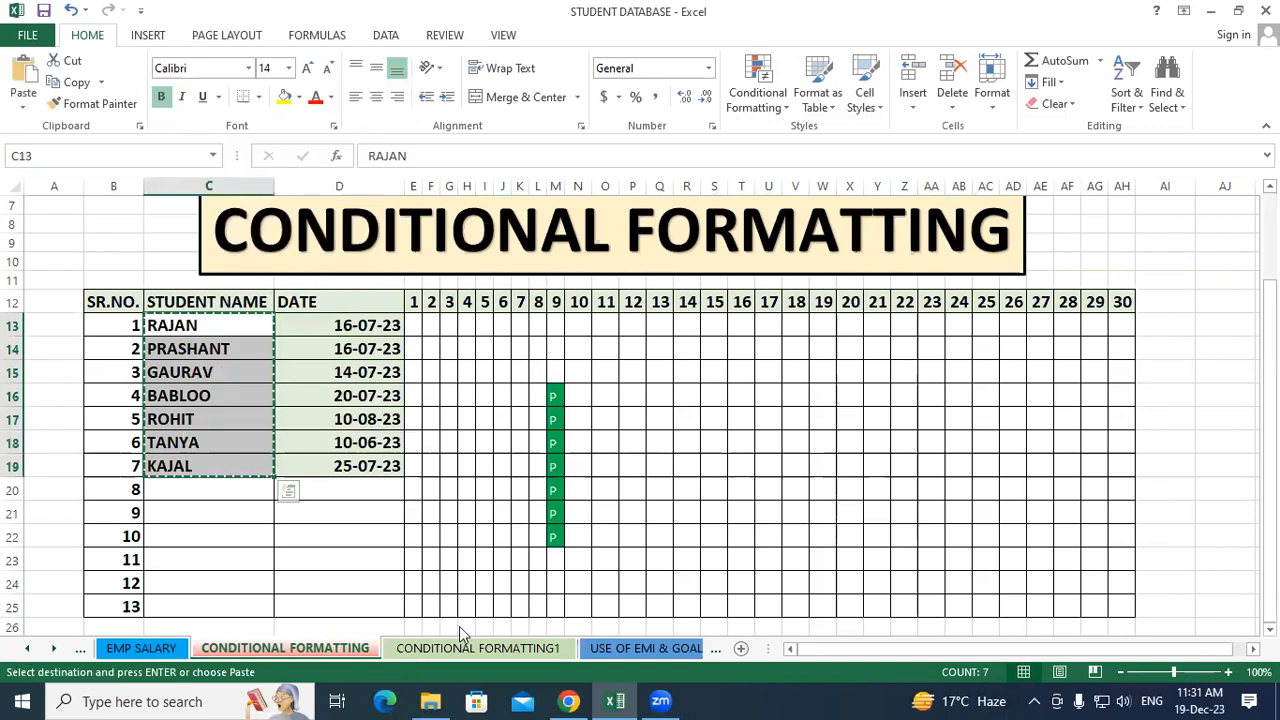
Open a new blank Excel workbook
key(super+r)
text(excel)
key(Return)
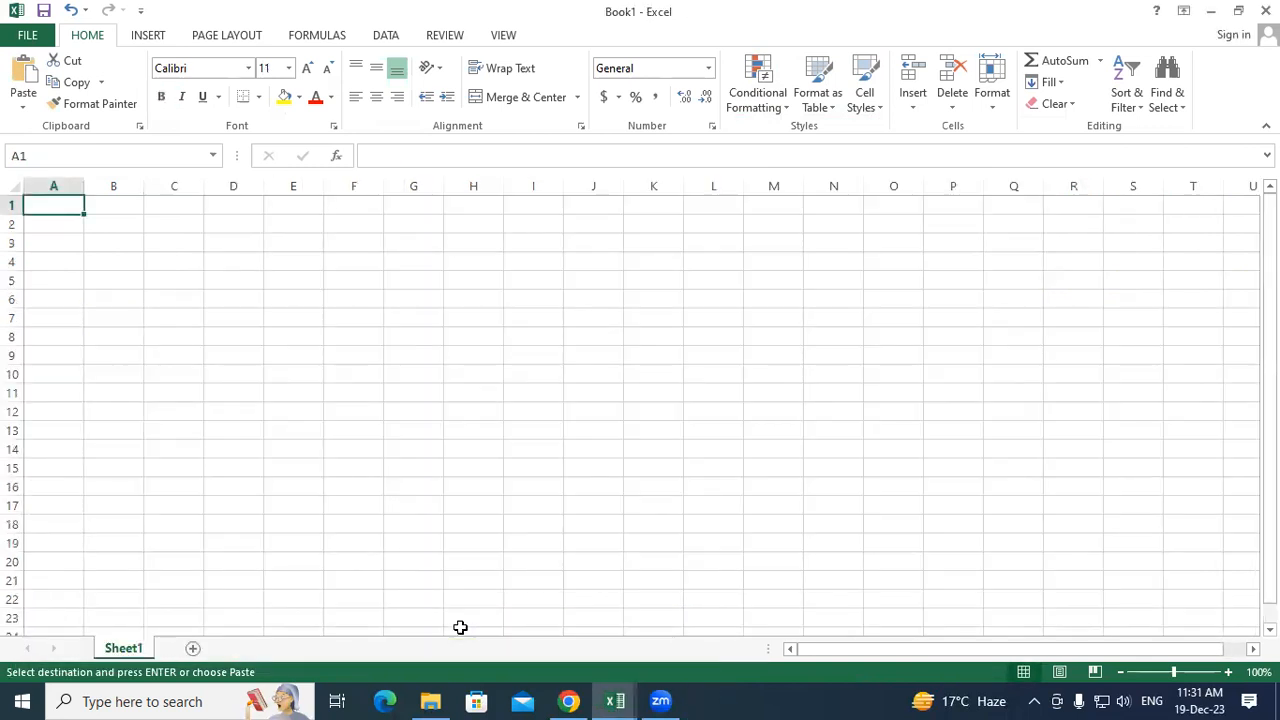
click(196, 338)
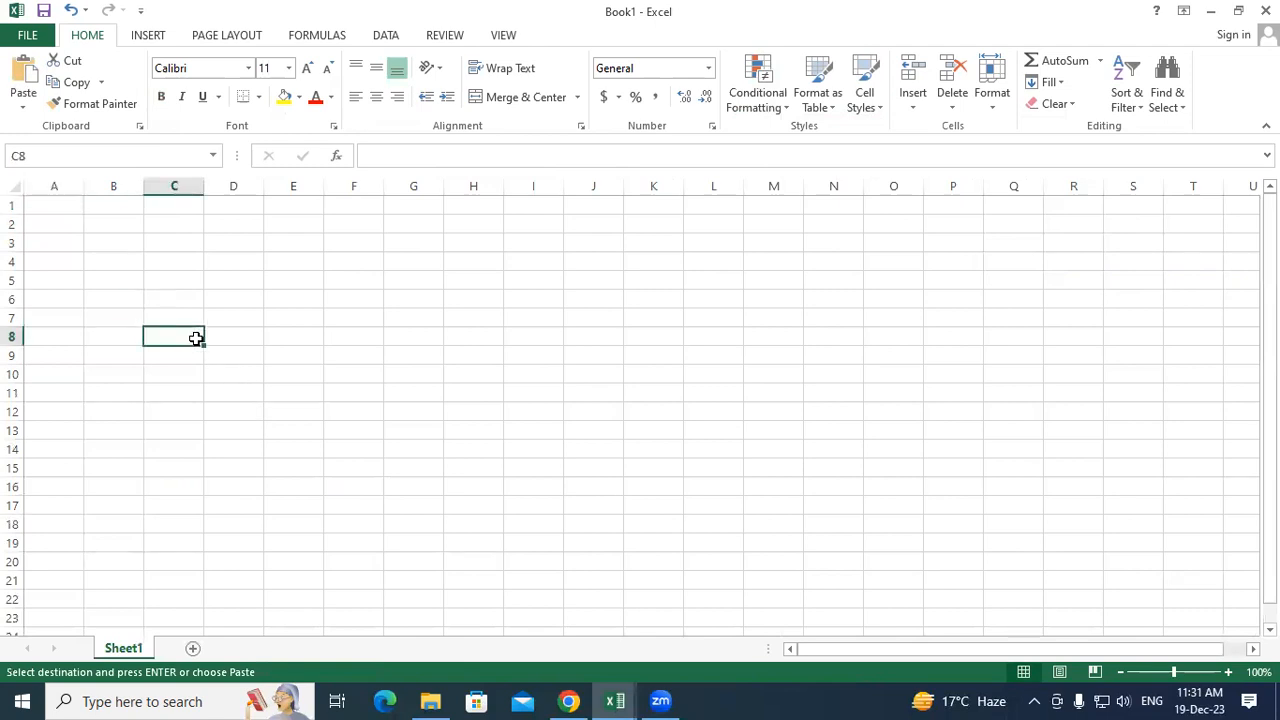
text(v)
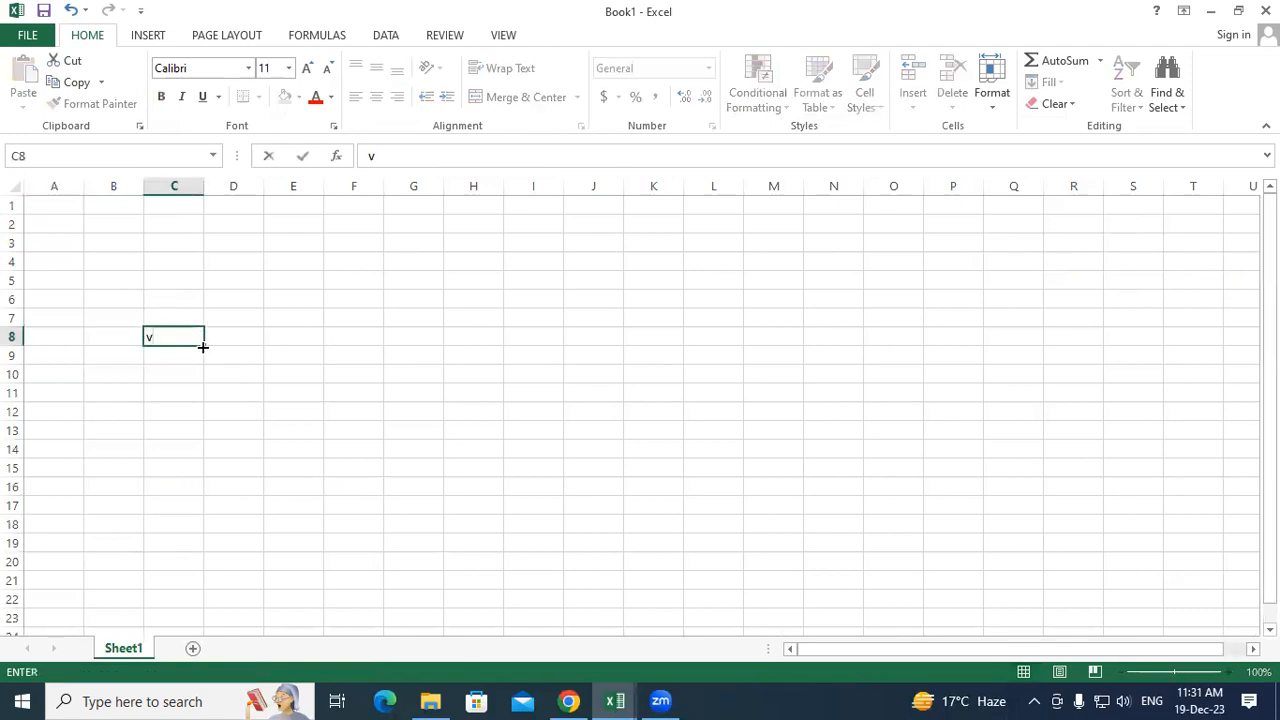
key(BackSpace)
click(303, 408)
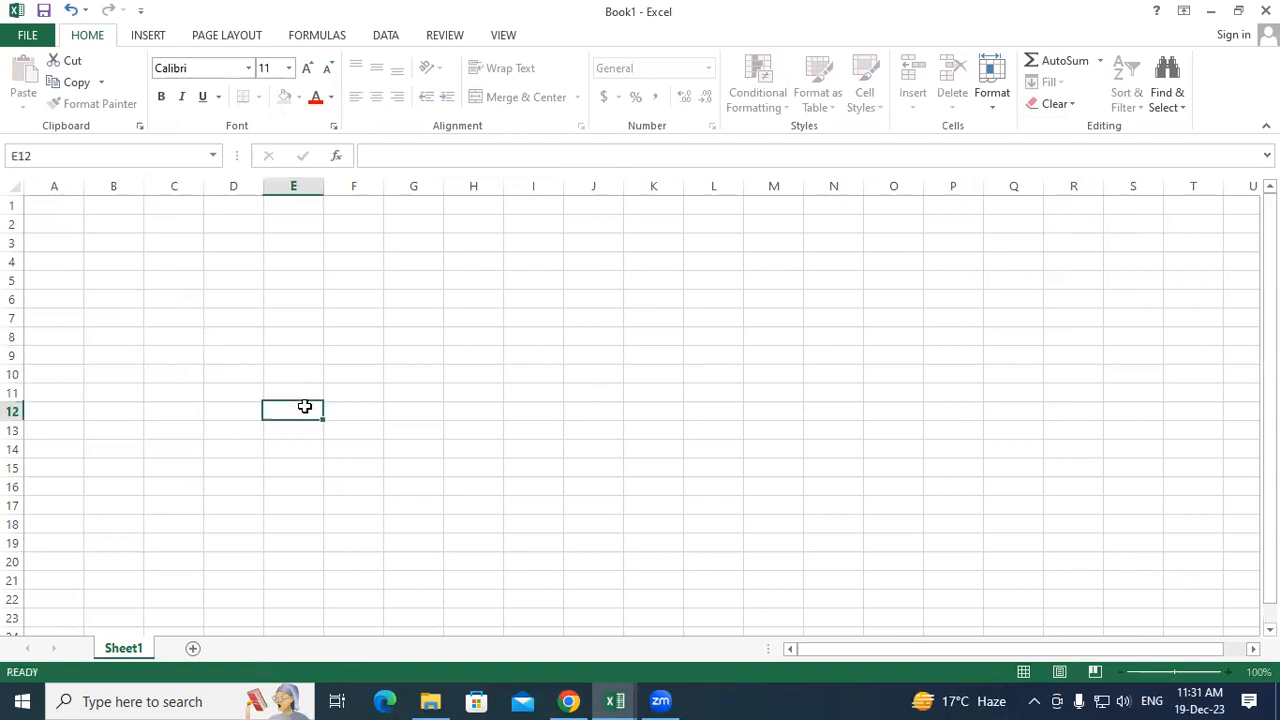
Return to the STUDENT DATABASE workbook and copy the SR.NO. and STUDENT NAME columns with their headers, B12:C19
mouse_move(612, 697)
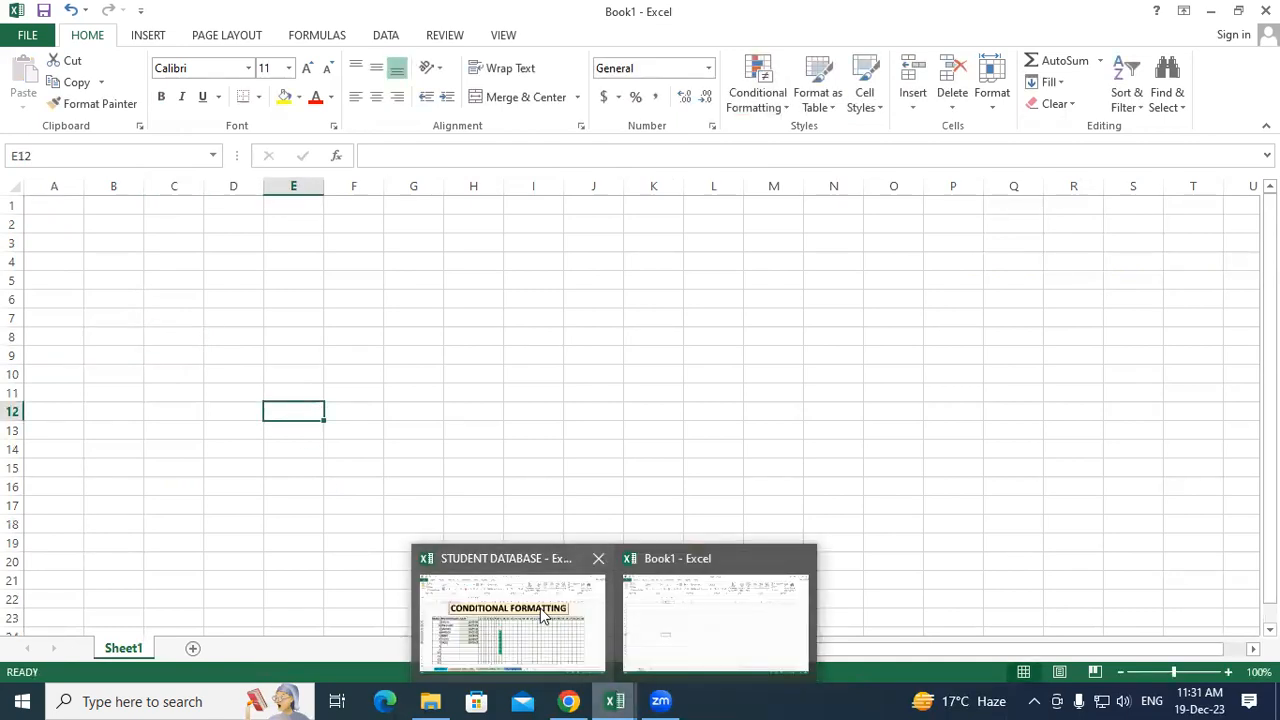
click(544, 616)
right_click(228, 327)
click(536, 400)
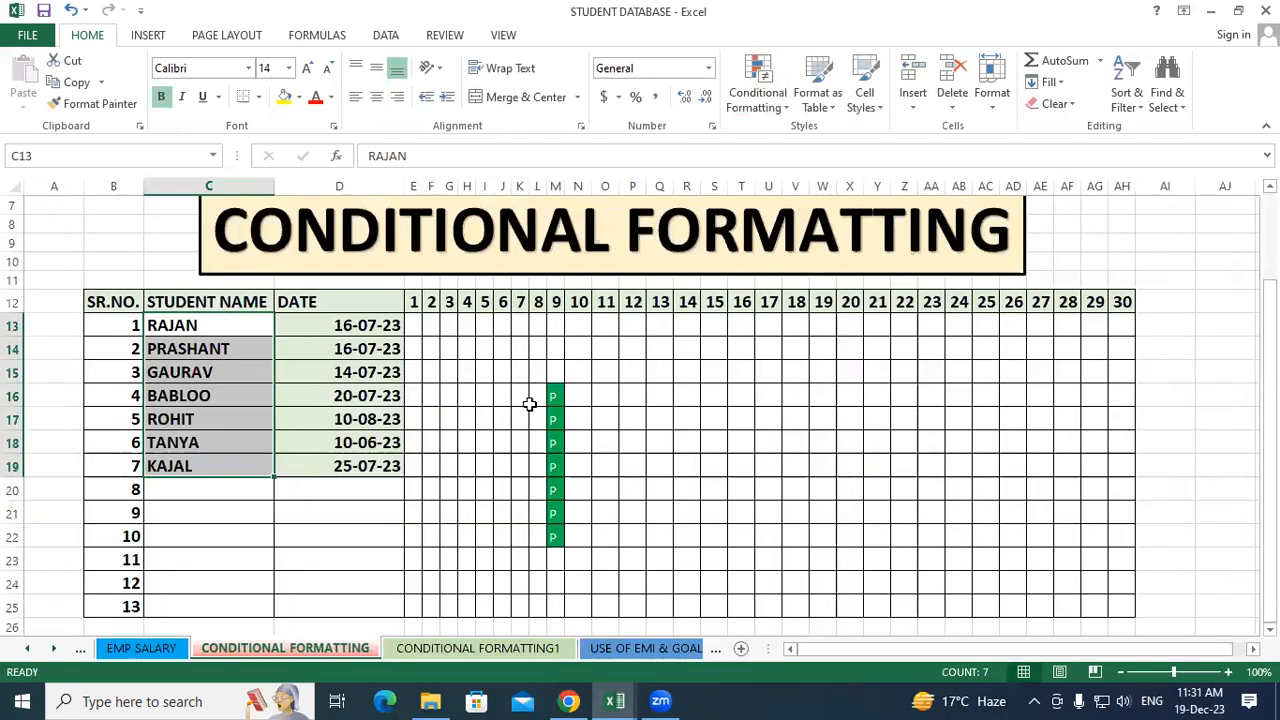
click(536, 400)
drag(116, 298, 200, 466)
right_click(192, 376)
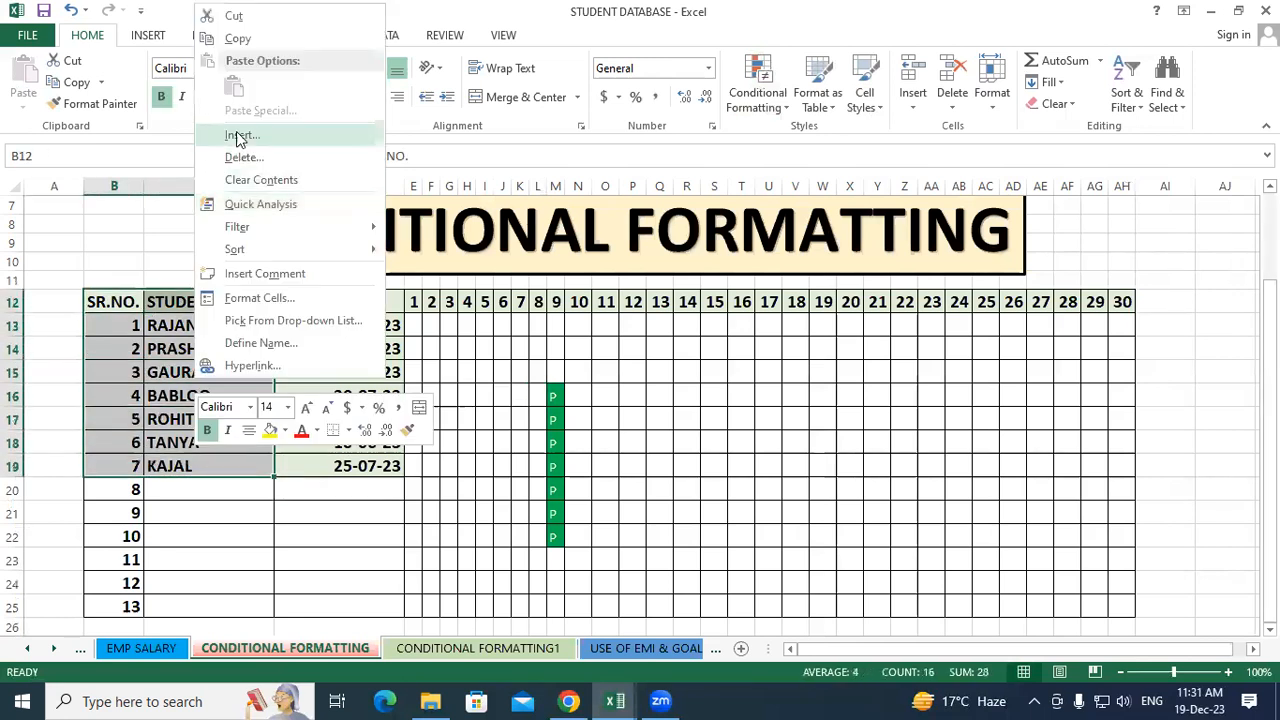
click(249, 38)
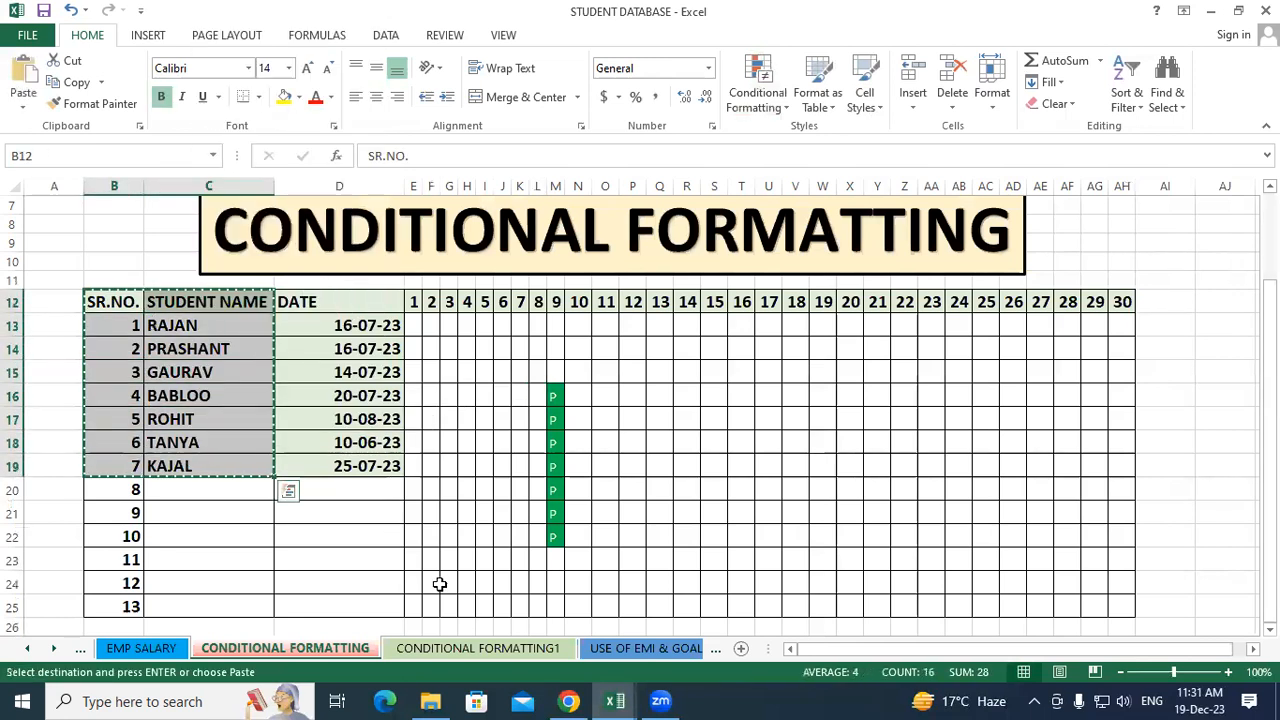
Paste the copied table at C6 in the Book1 workbook and autofit the STUDENT NAME column width
click(612, 700)
click(695, 645)
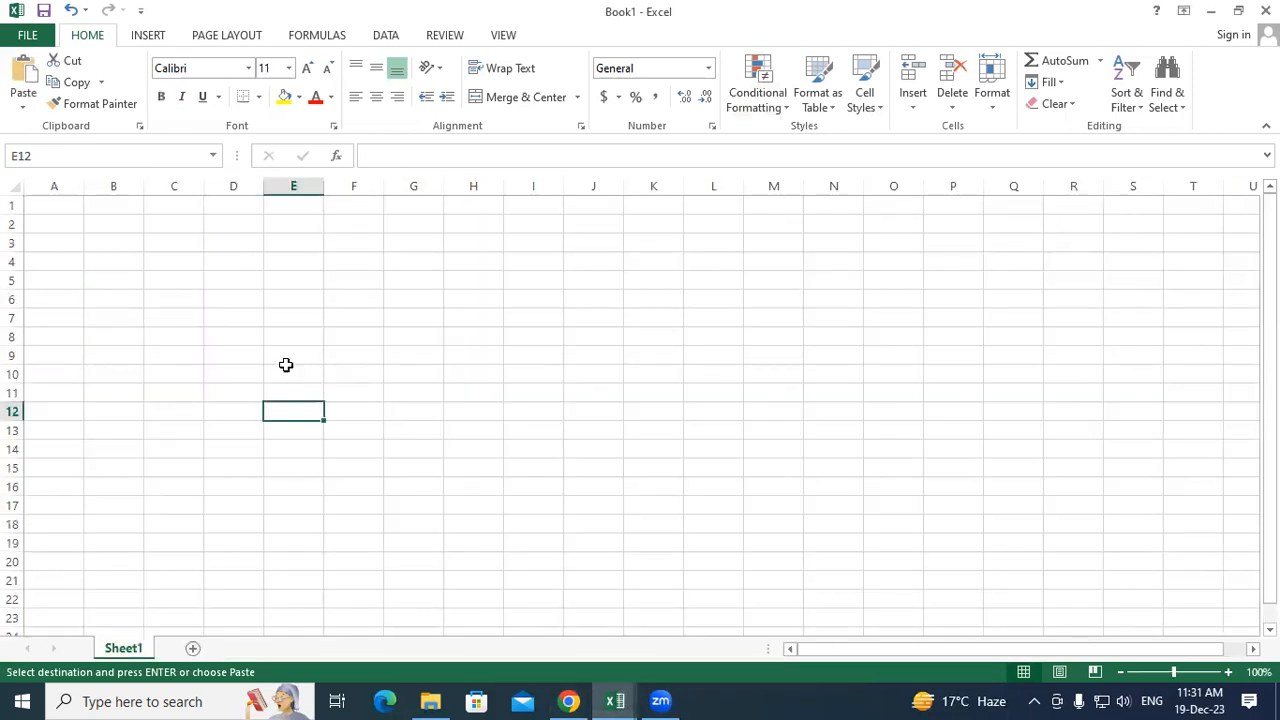
click(184, 301)
right_click(184, 301)
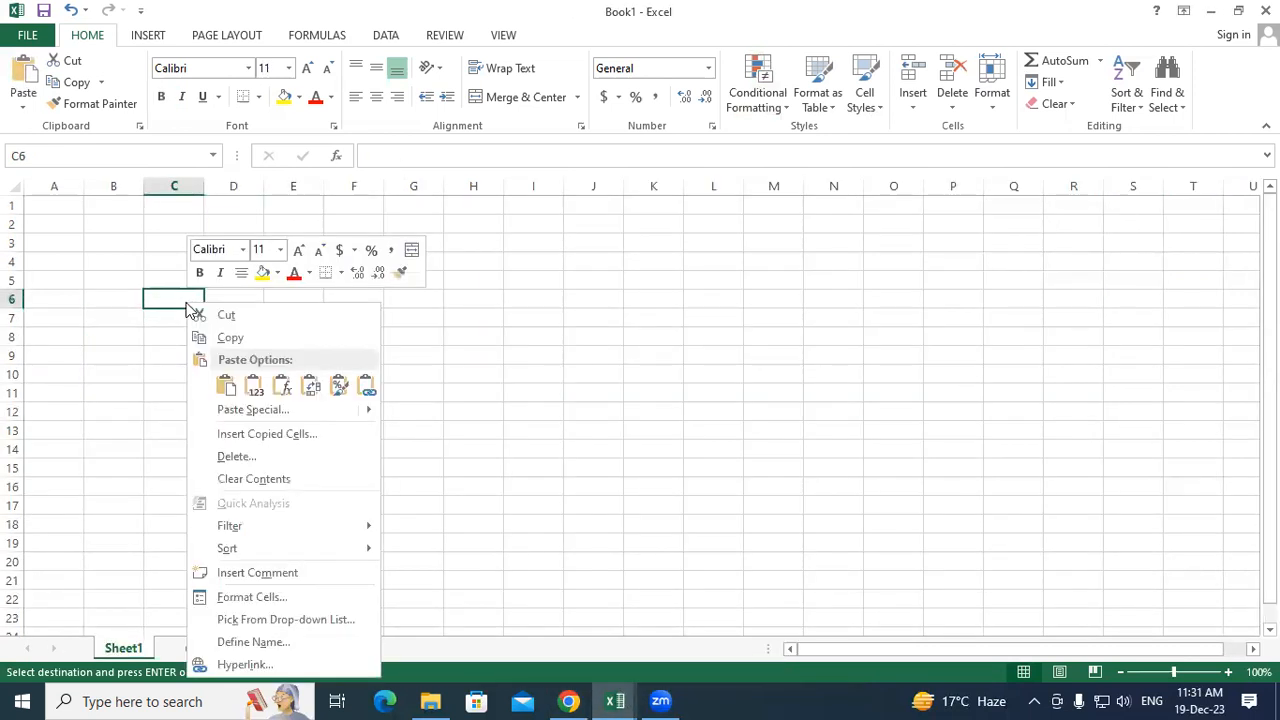
click(223, 383)
click(452, 423)
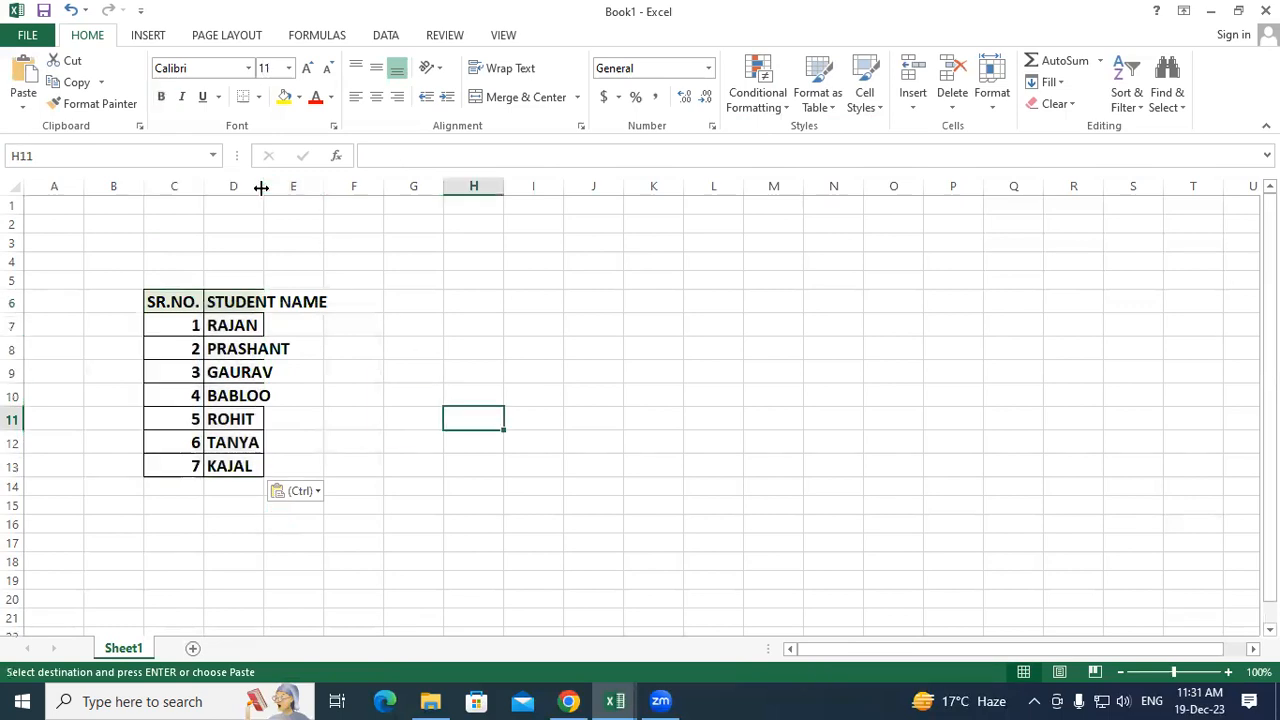
double_click(263, 187)
click(509, 386)
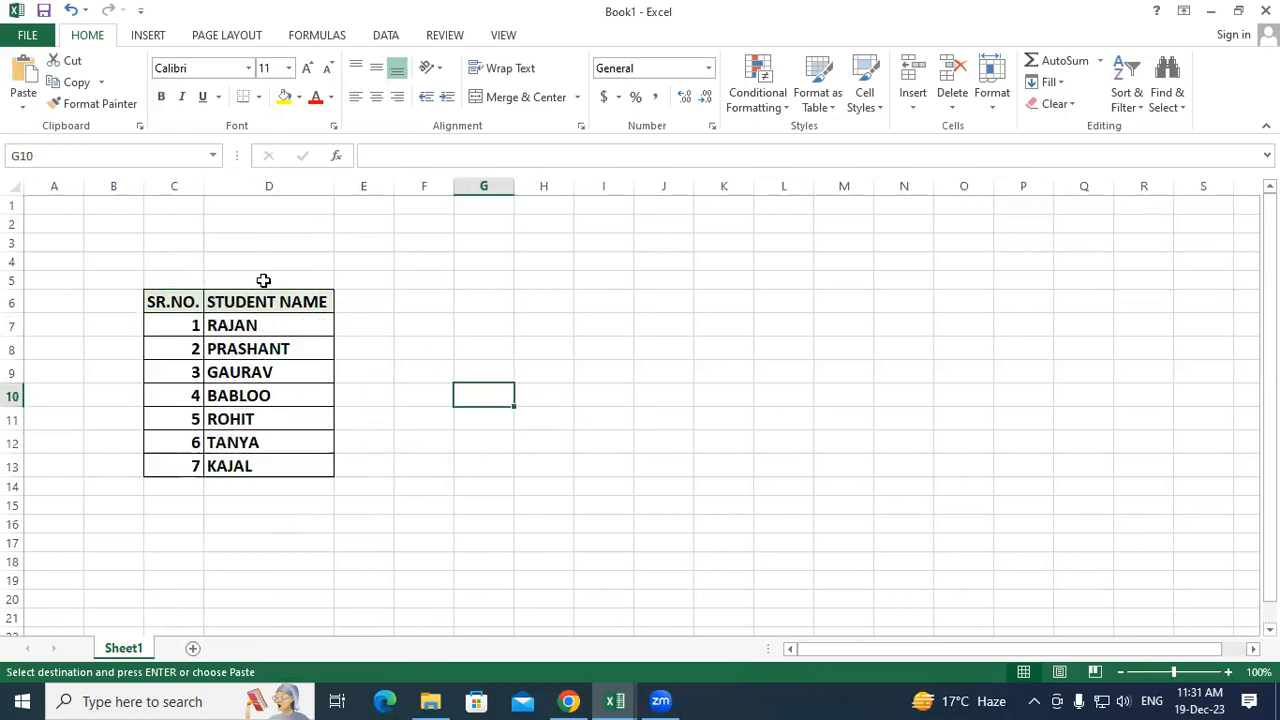
Move the table in C6:D13 down so that it starts at C9
drag(199, 304, 289, 465)
right_click(282, 390)
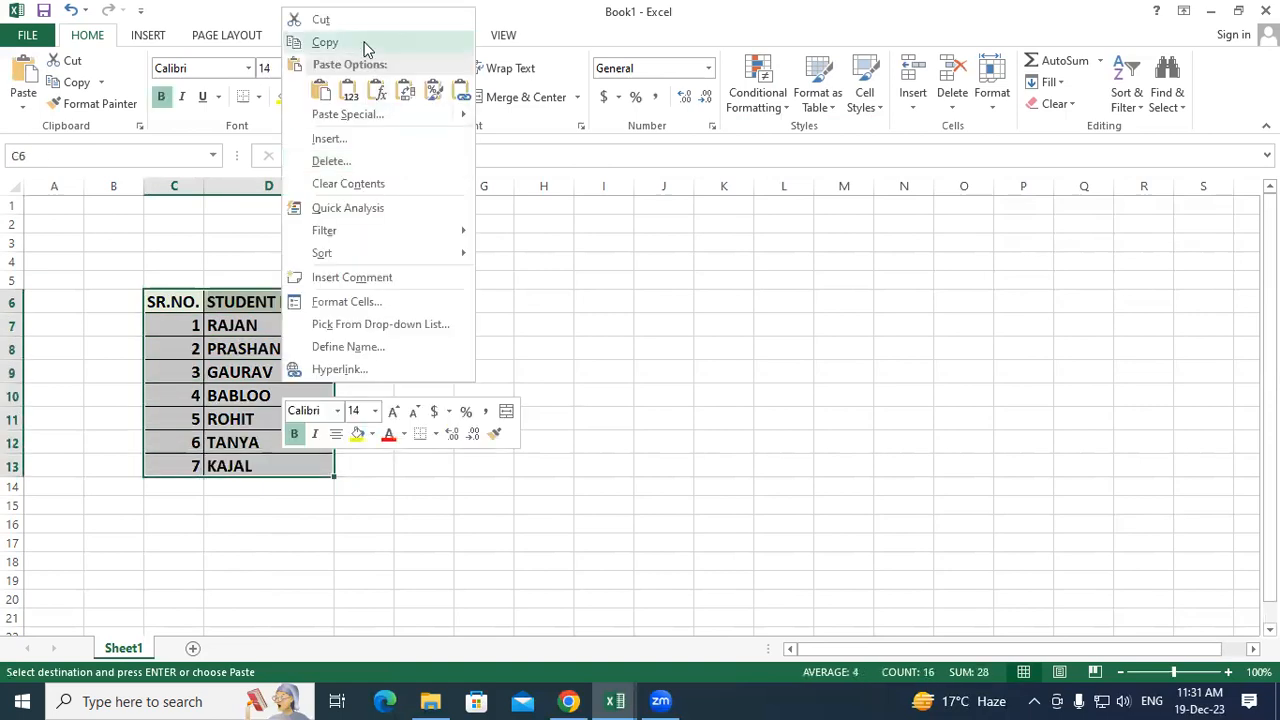
click(337, 17)
click(186, 372)
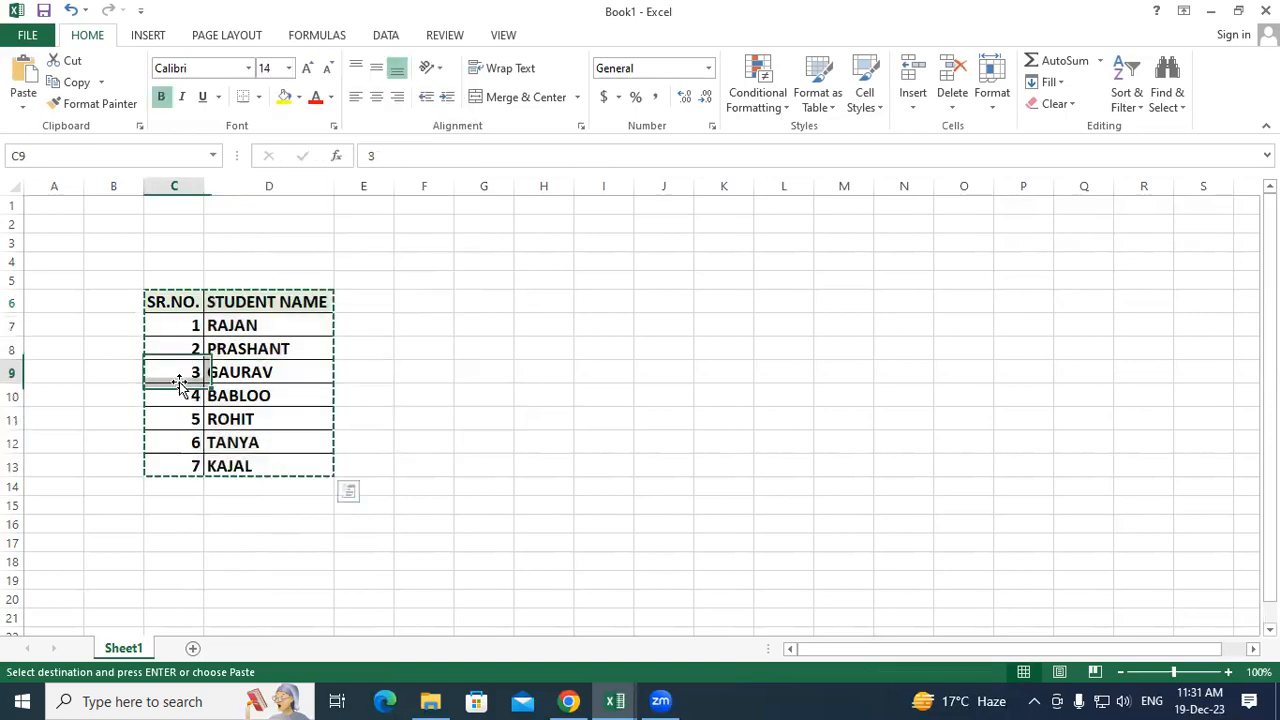
right_click(186, 372)
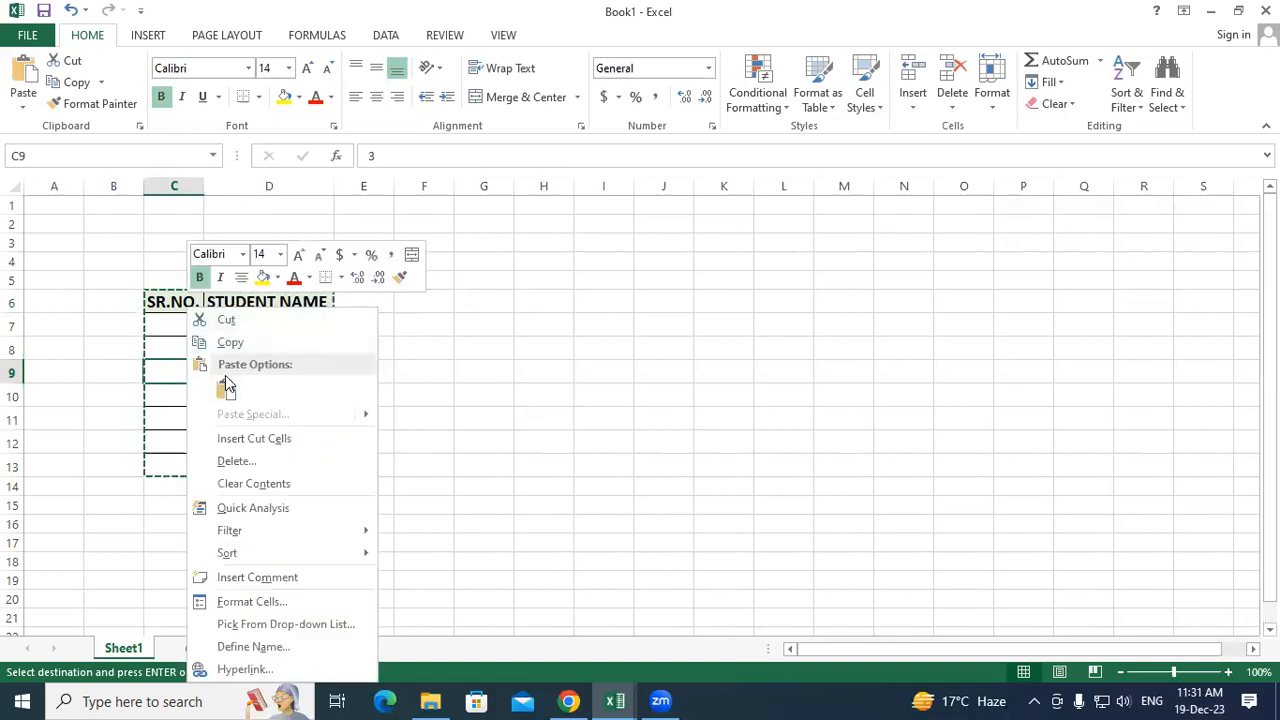
click(224, 385)
click(440, 450)
key(Right)
key(Right)
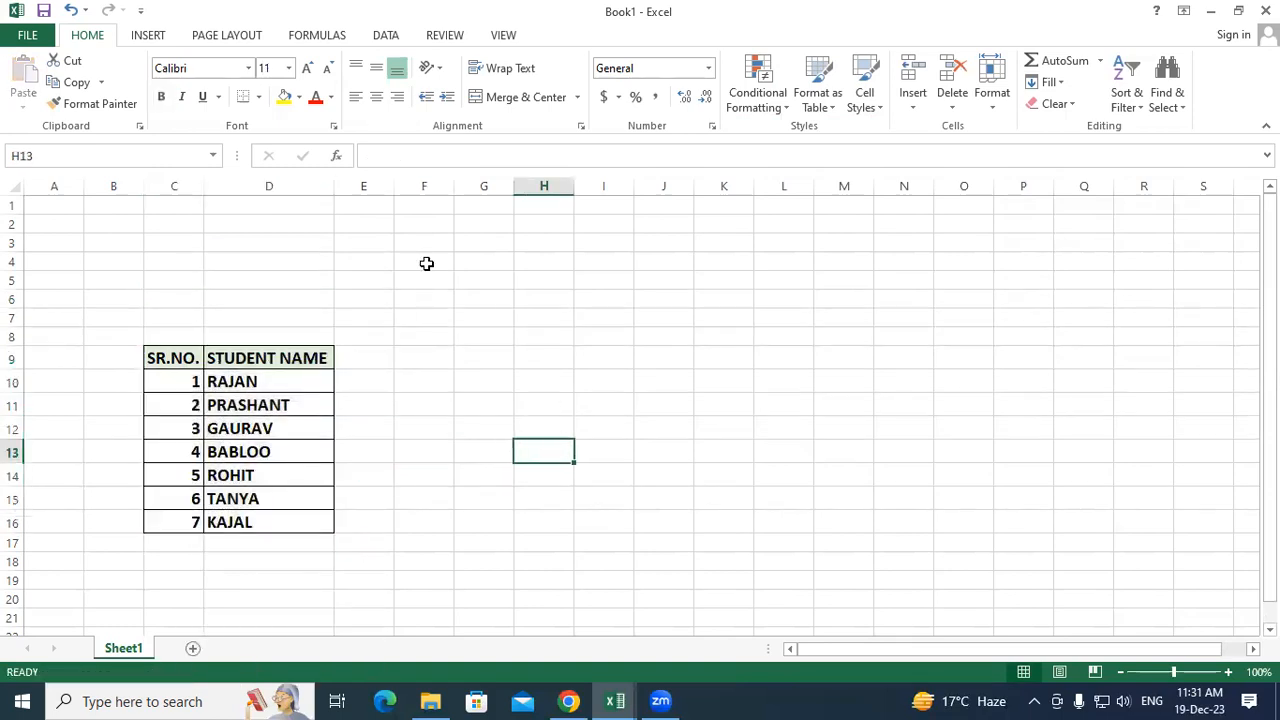
Insert black WordArt with a shadowed outline reading "TEXT THAT CONTAINS" beside the student table
click(137, 38)
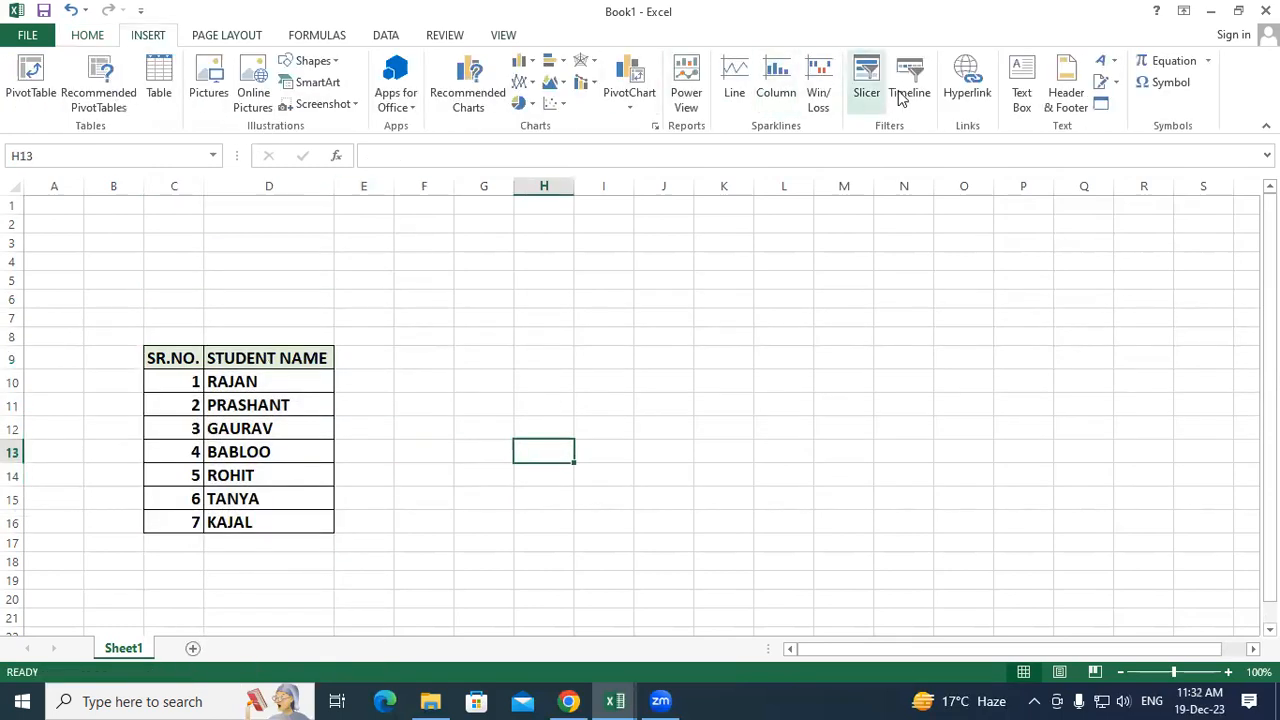
click(1102, 61)
click(1030, 209)
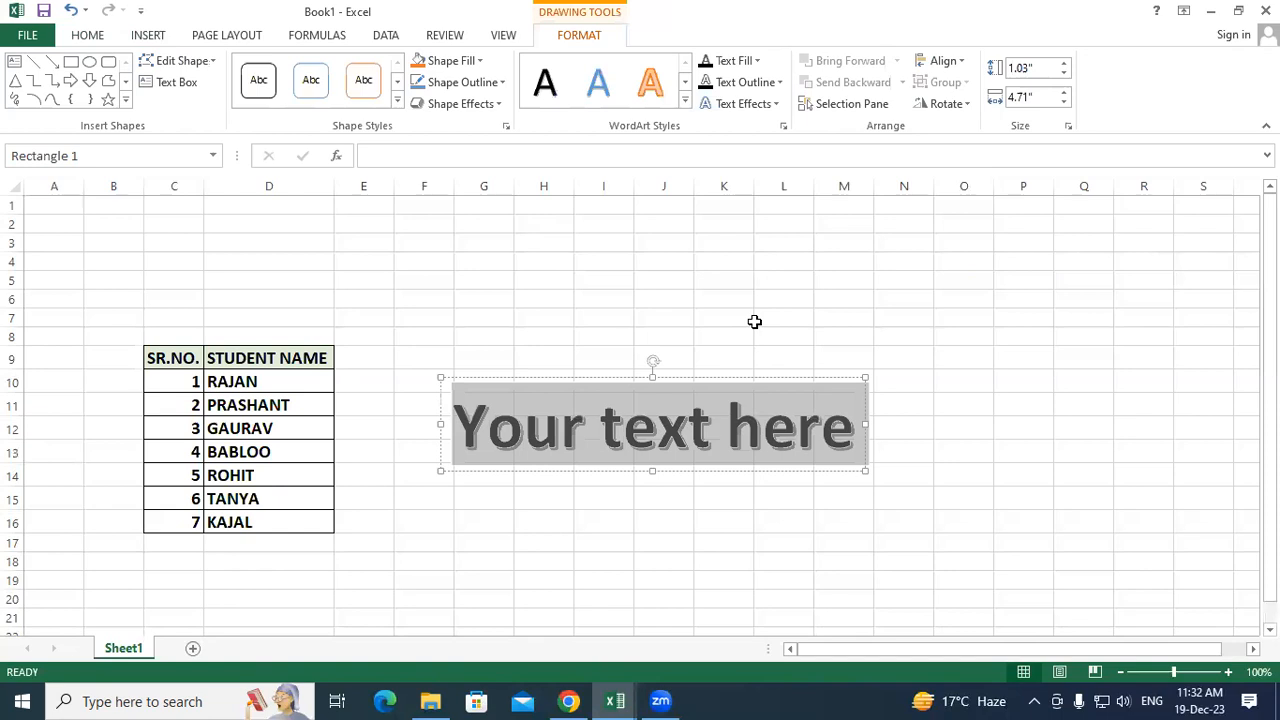
text(TEXT)
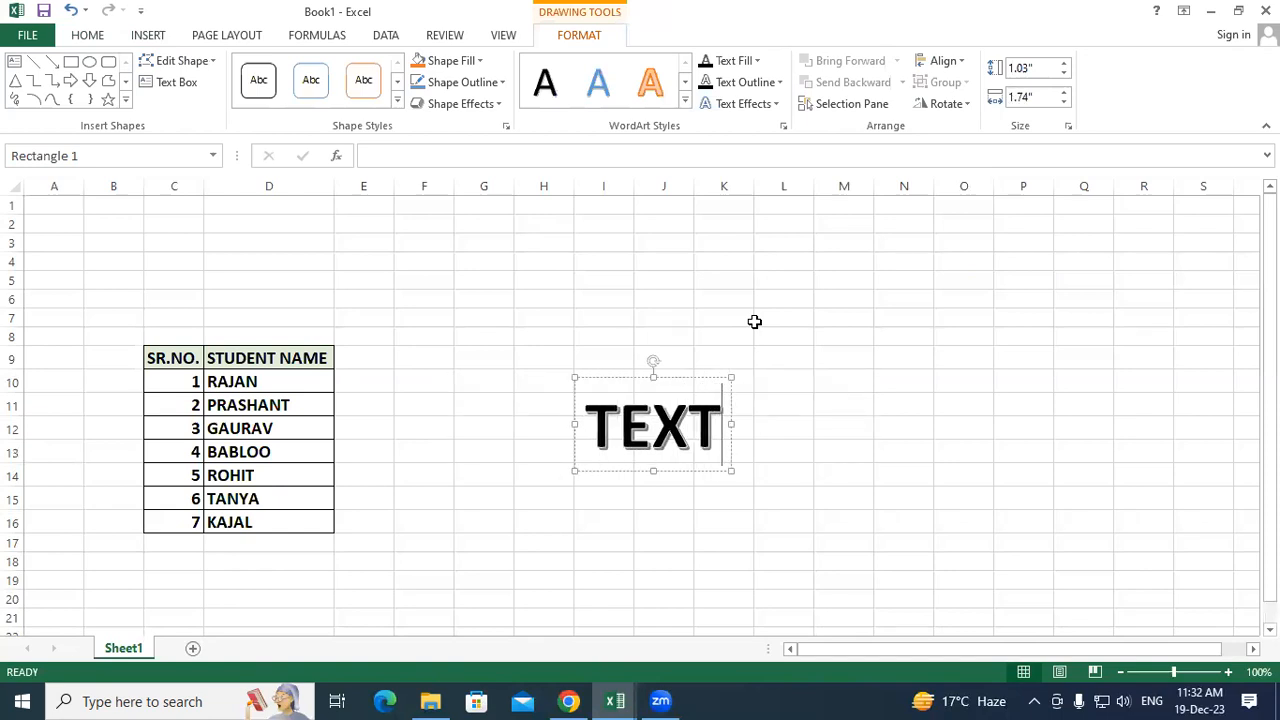
text( THAT C)
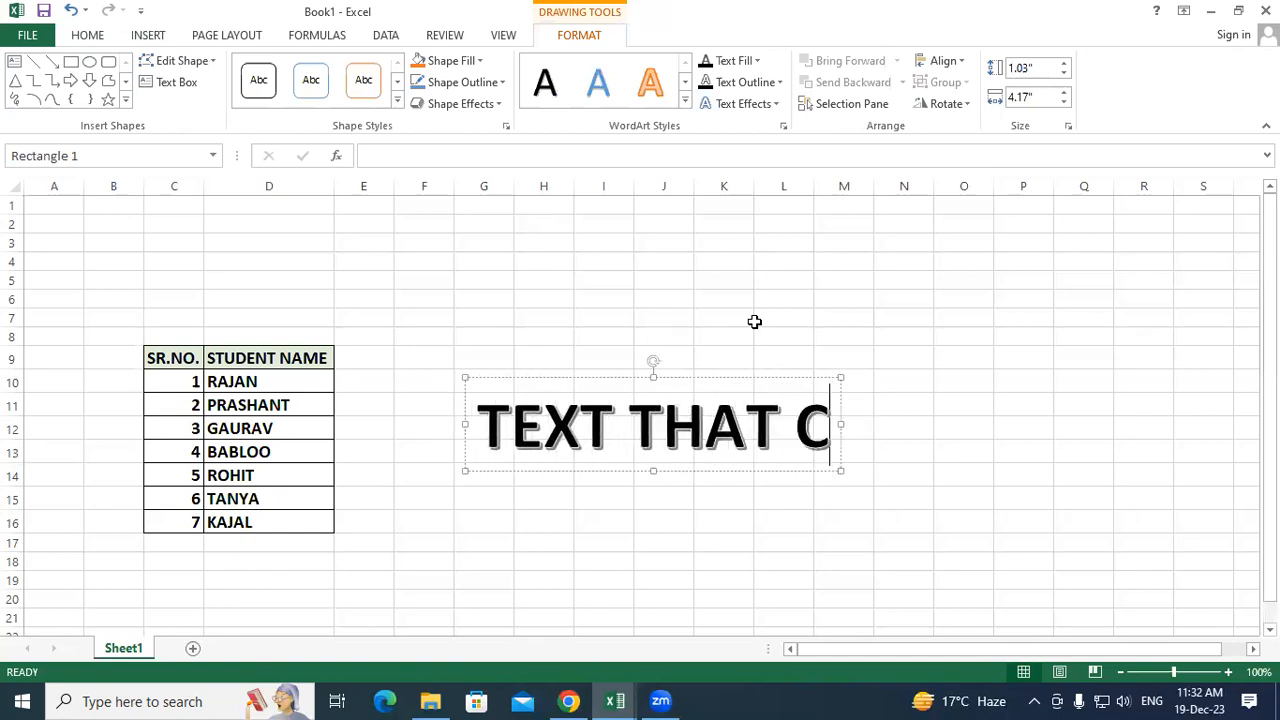
text(ONTAINS)
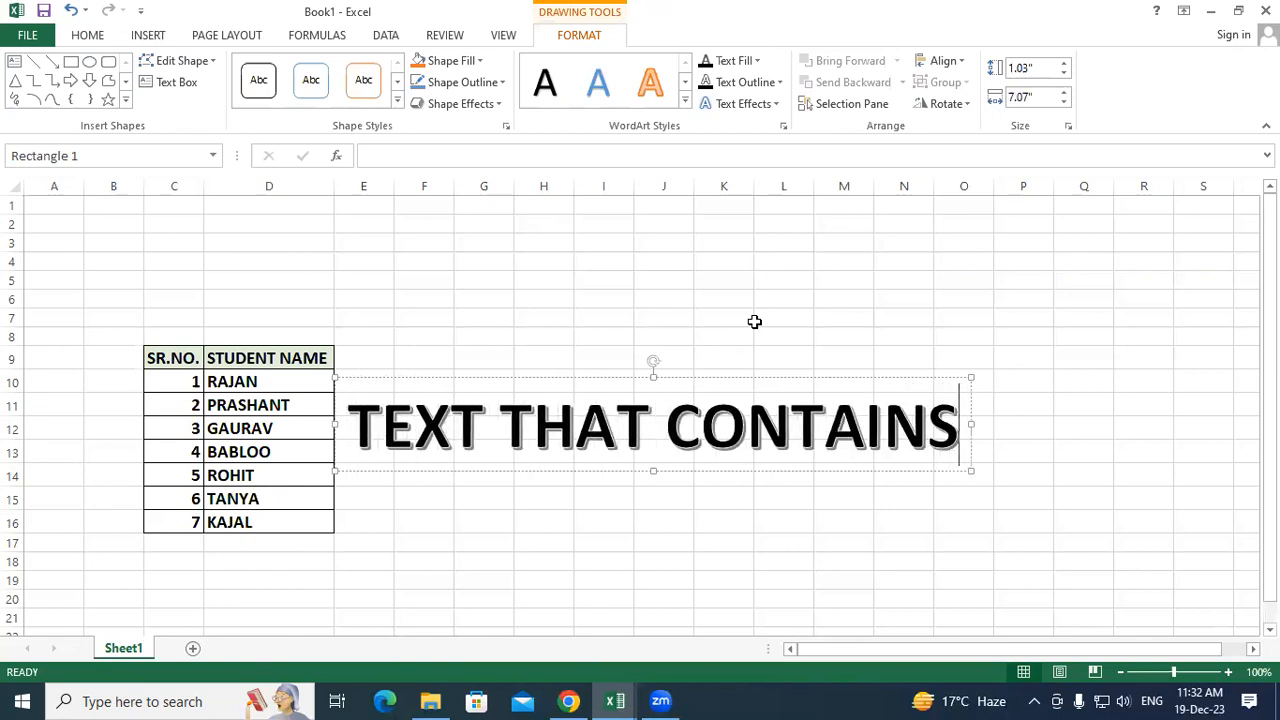
View the Highlight Cells Rules options in the STUDENT DATABASE workbook and return to Book1
click(617, 701)
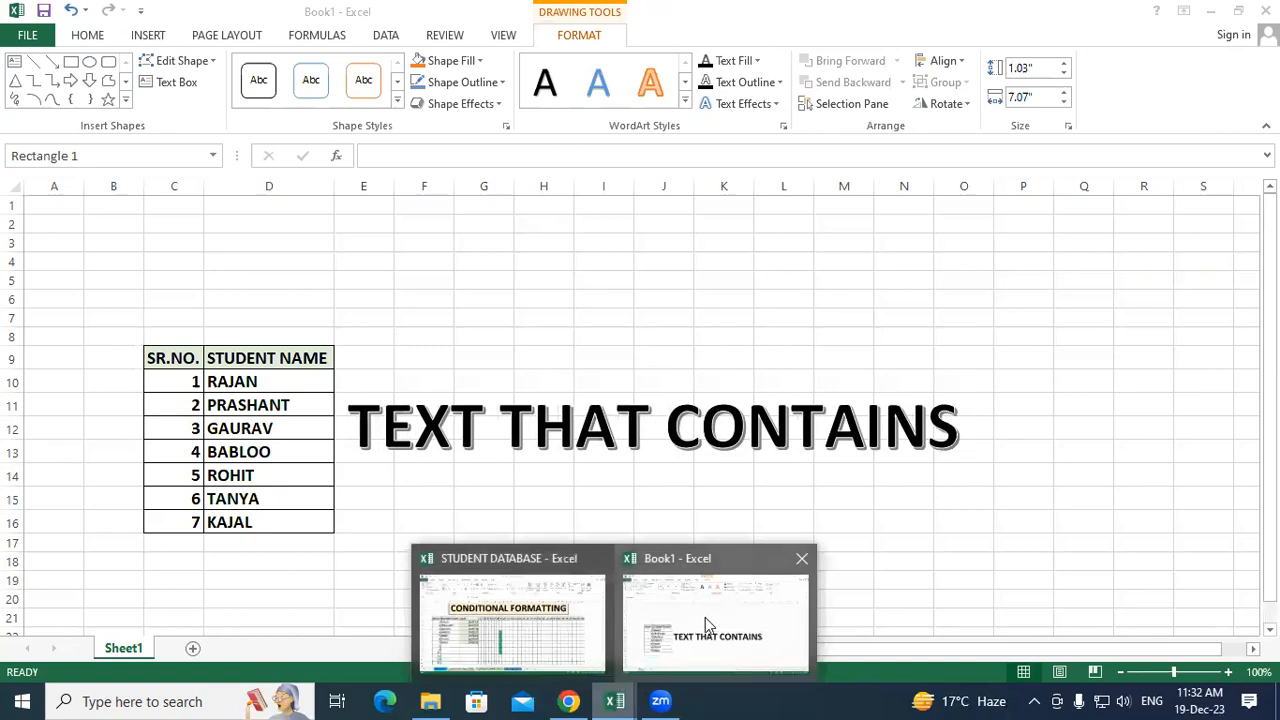
click(563, 622)
drag(113, 301, 268, 470)
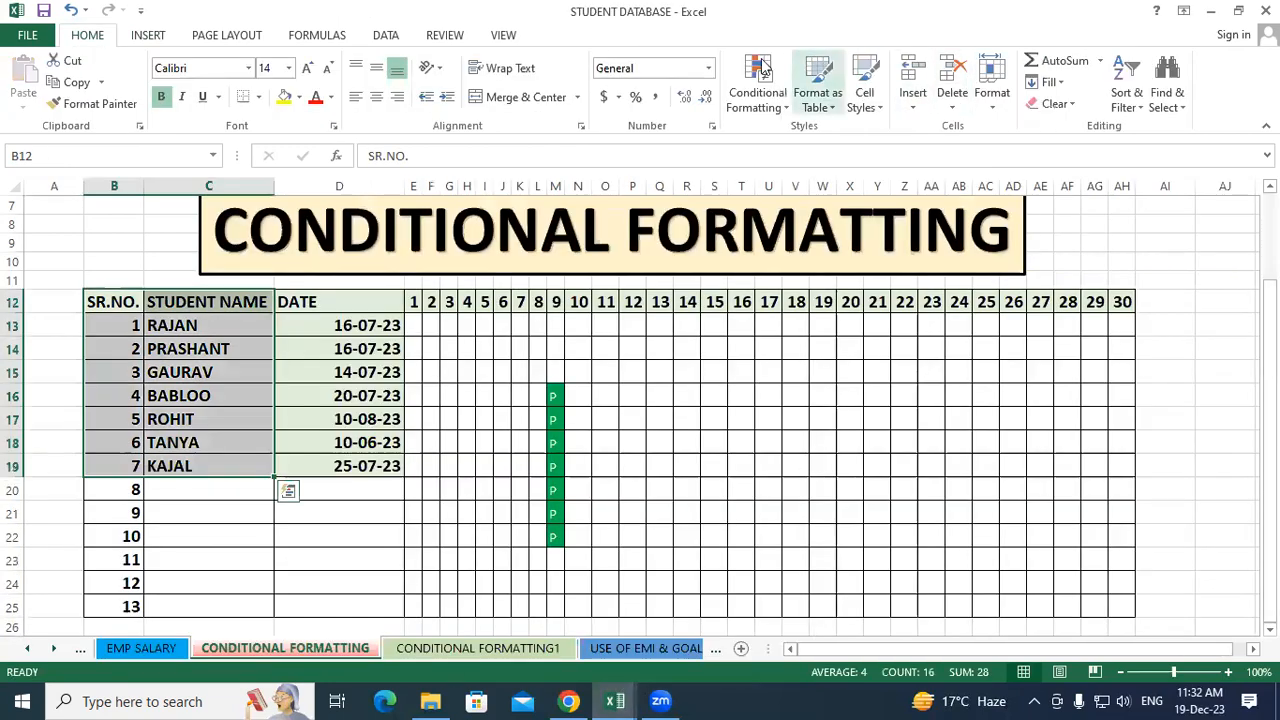
click(760, 92)
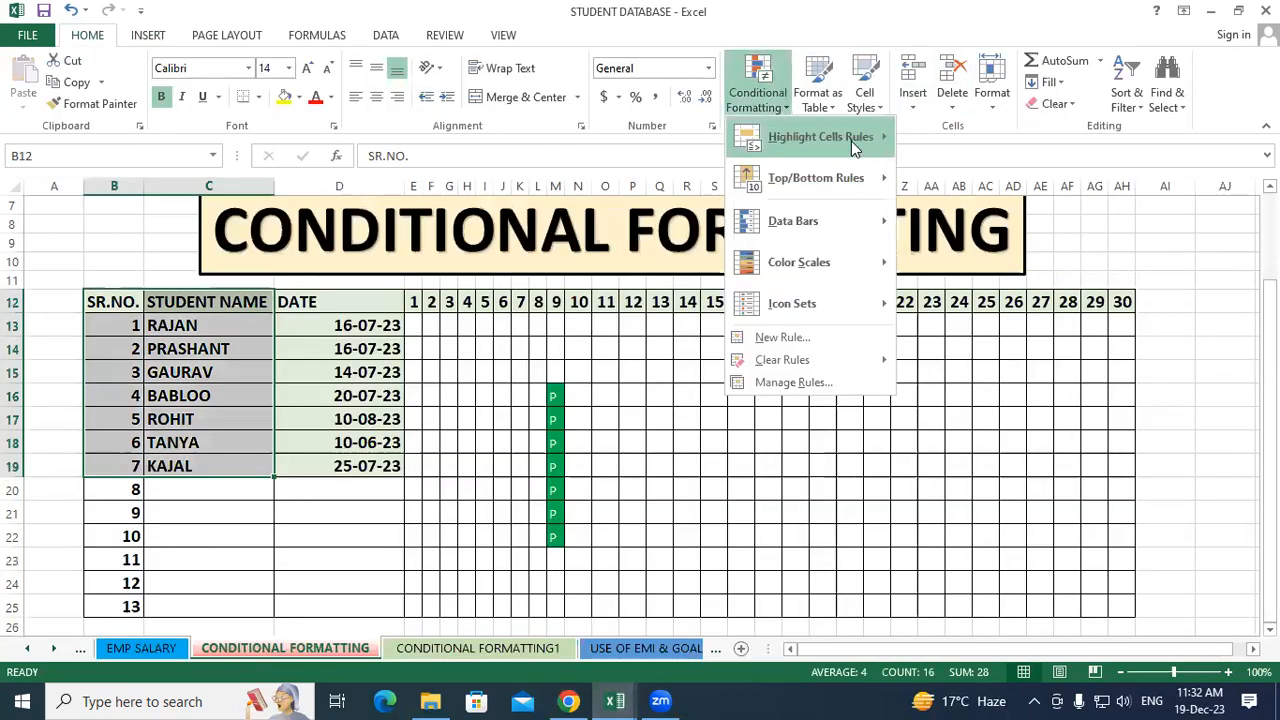
mouse_move(851, 141)
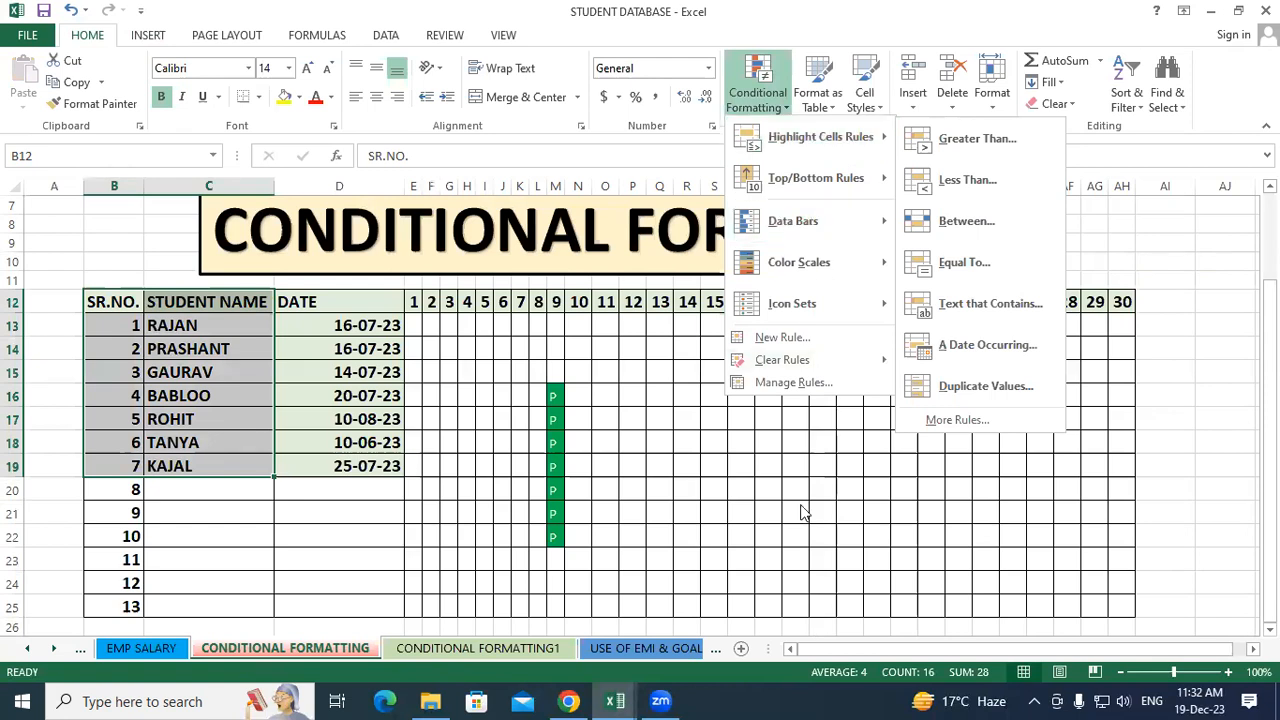
key(Escape)
key(Escape)
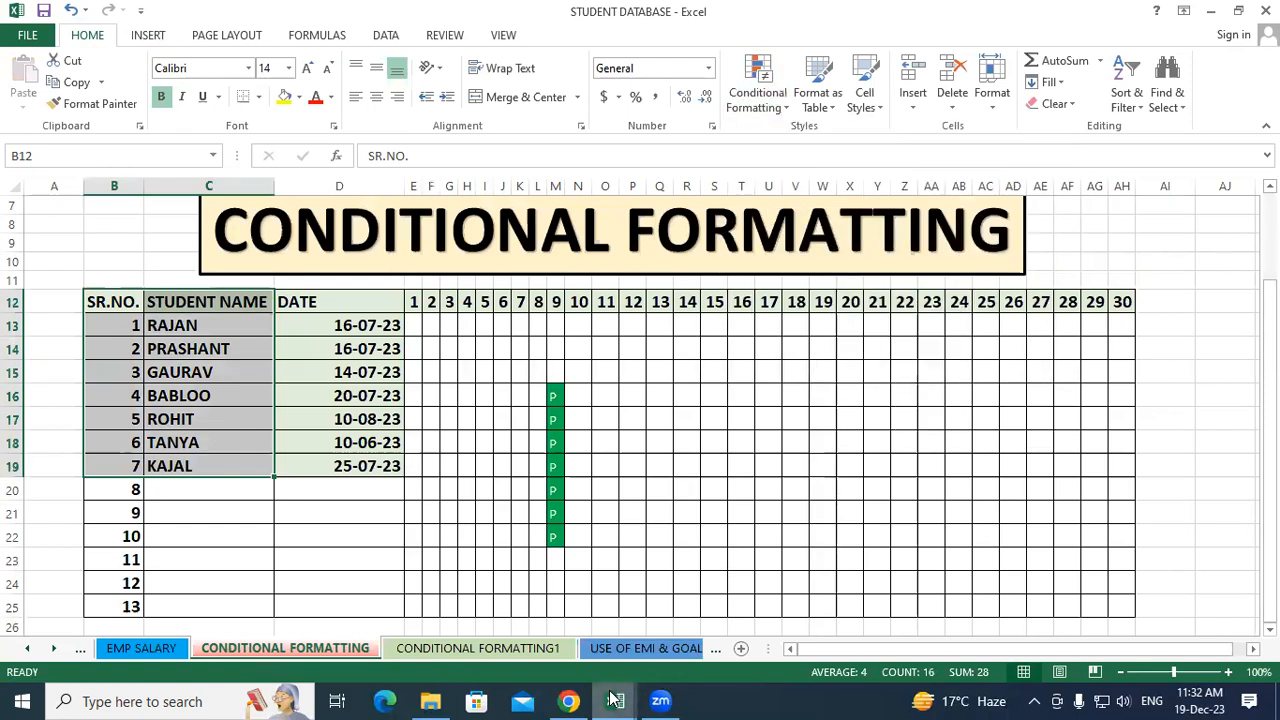
mouse_move(615, 701)
click(706, 612)
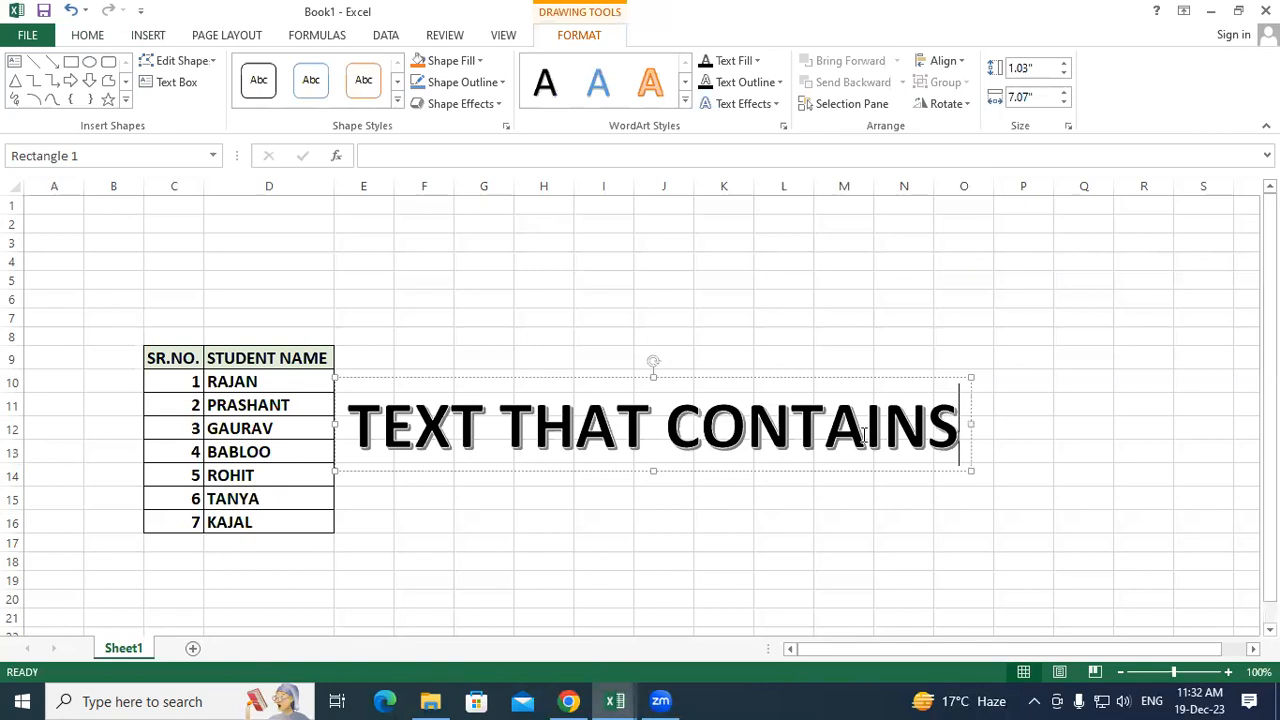
Move the TEXT THAT CONTAINS WordArt above the table to rows 1 to 6 and give its shape a light green fill
drag(854, 377, 841, 231)
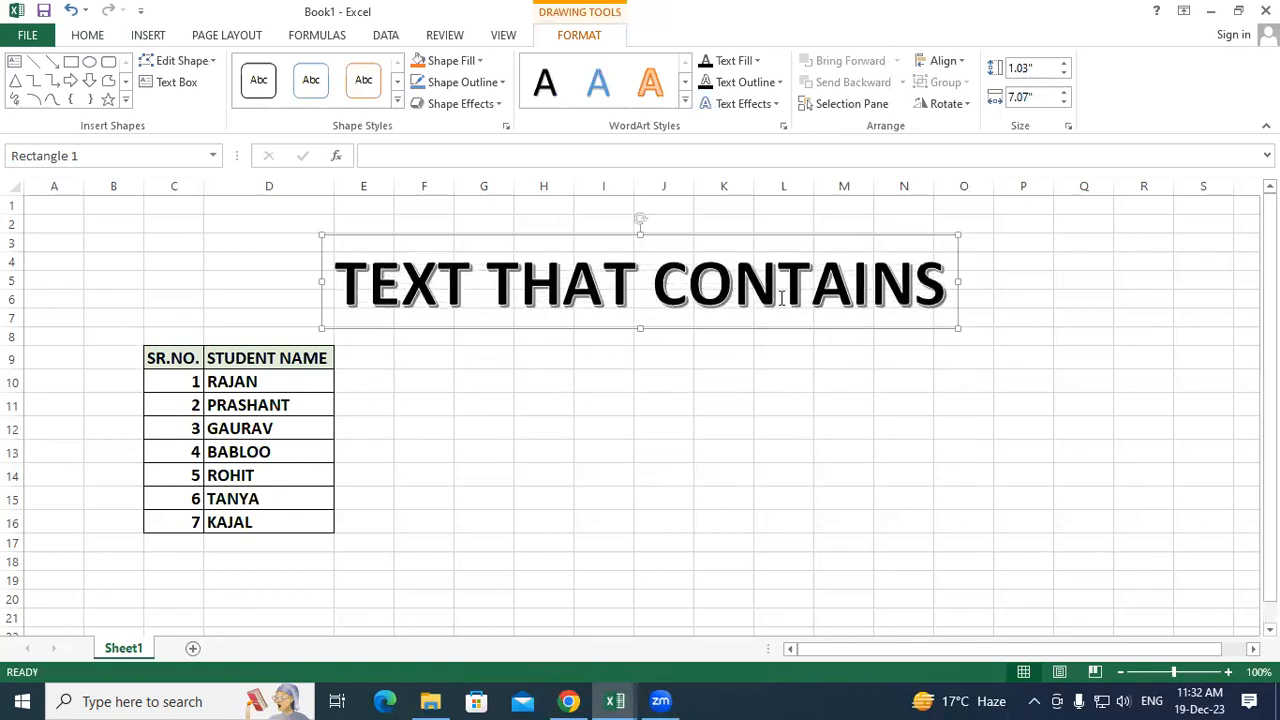
drag(758, 336, 737, 301)
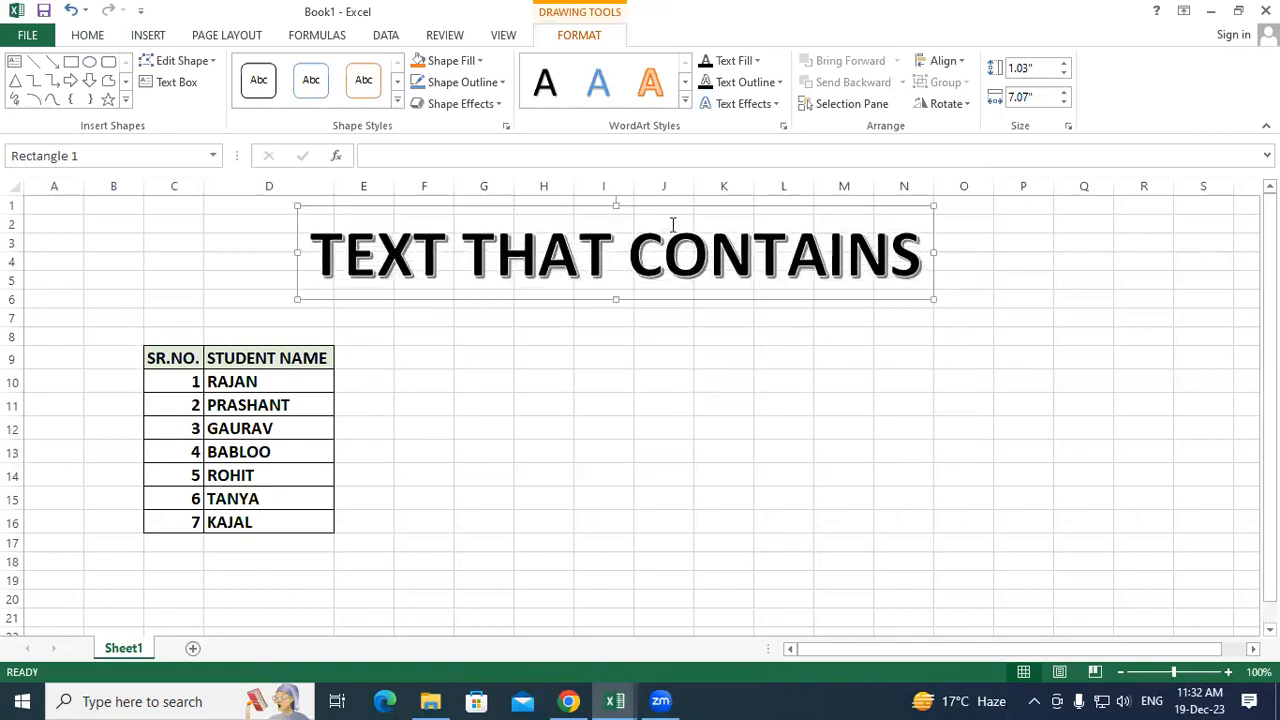
click(451, 61)
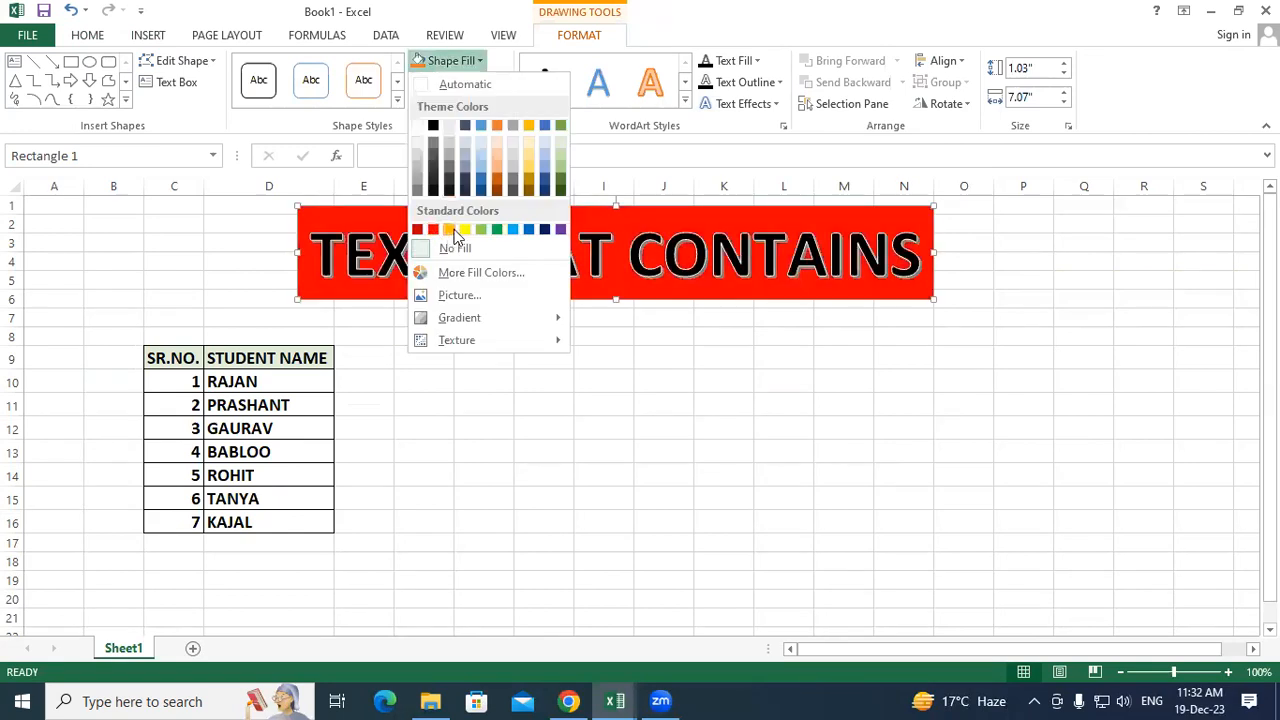
click(561, 160)
click(722, 408)
click(588, 426)
click(726, 421)
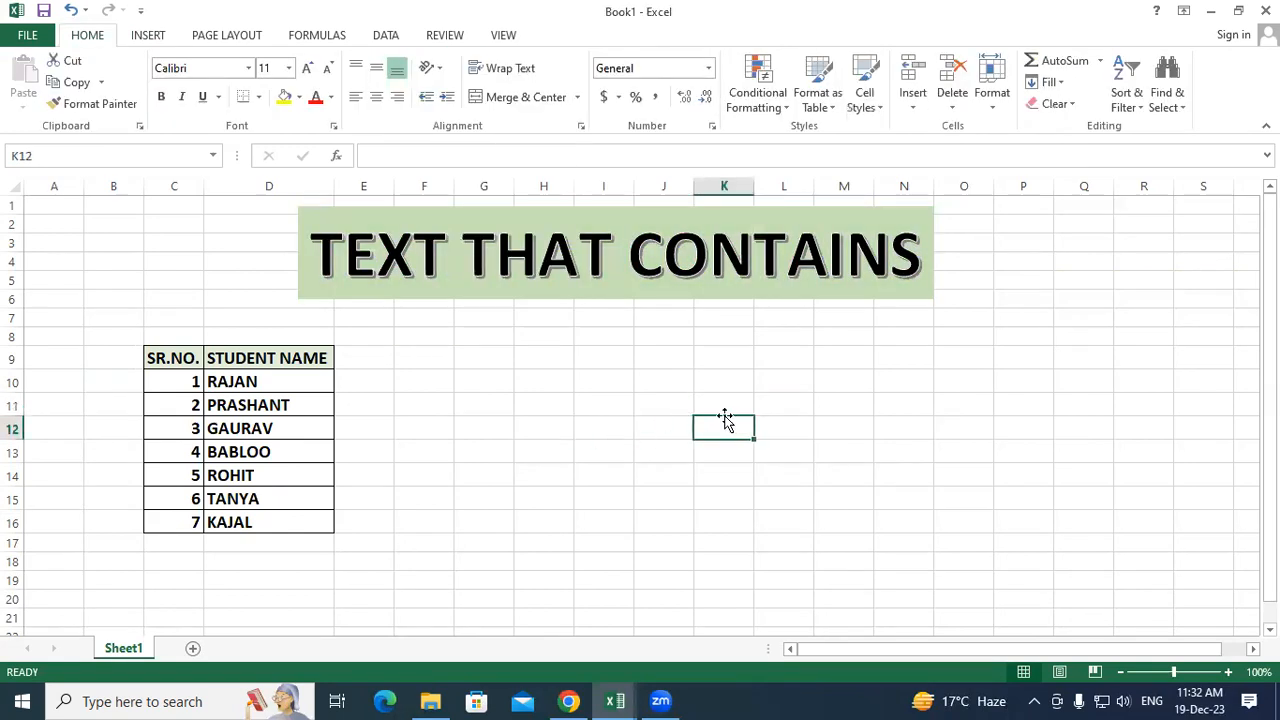
click(363, 356)
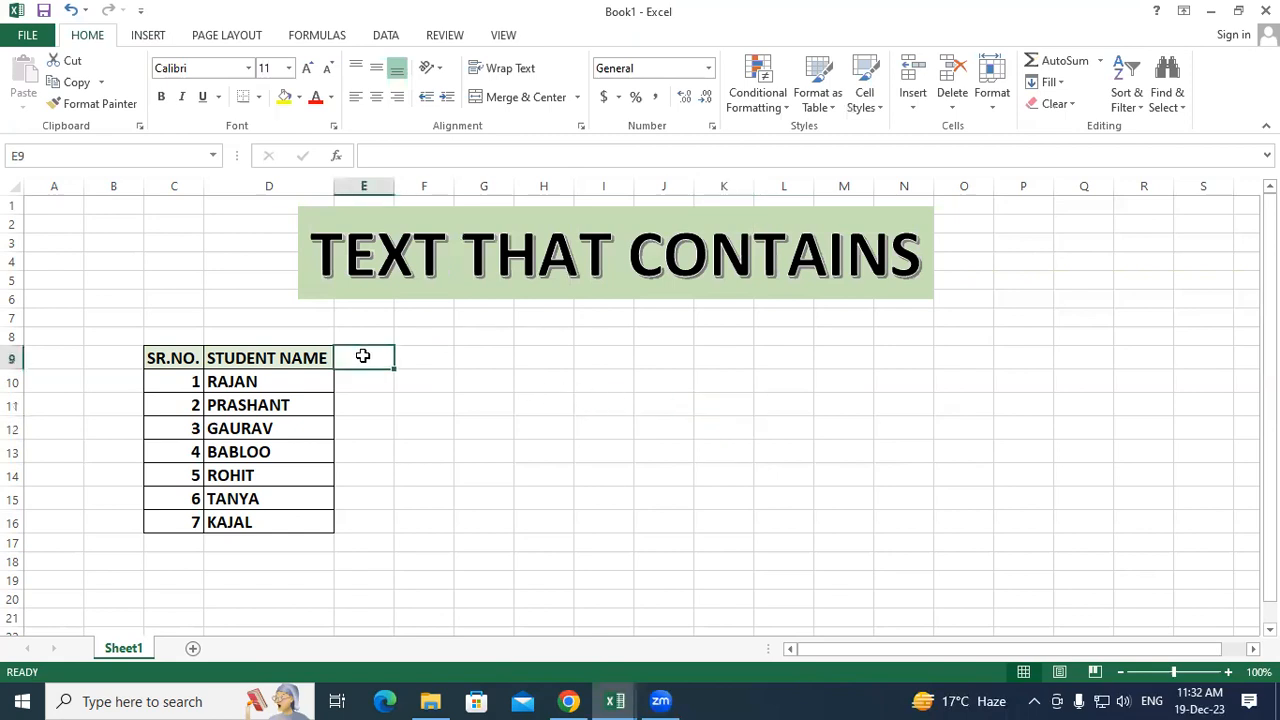
click(366, 446)
drag(269, 358, 265, 522)
click(463, 491)
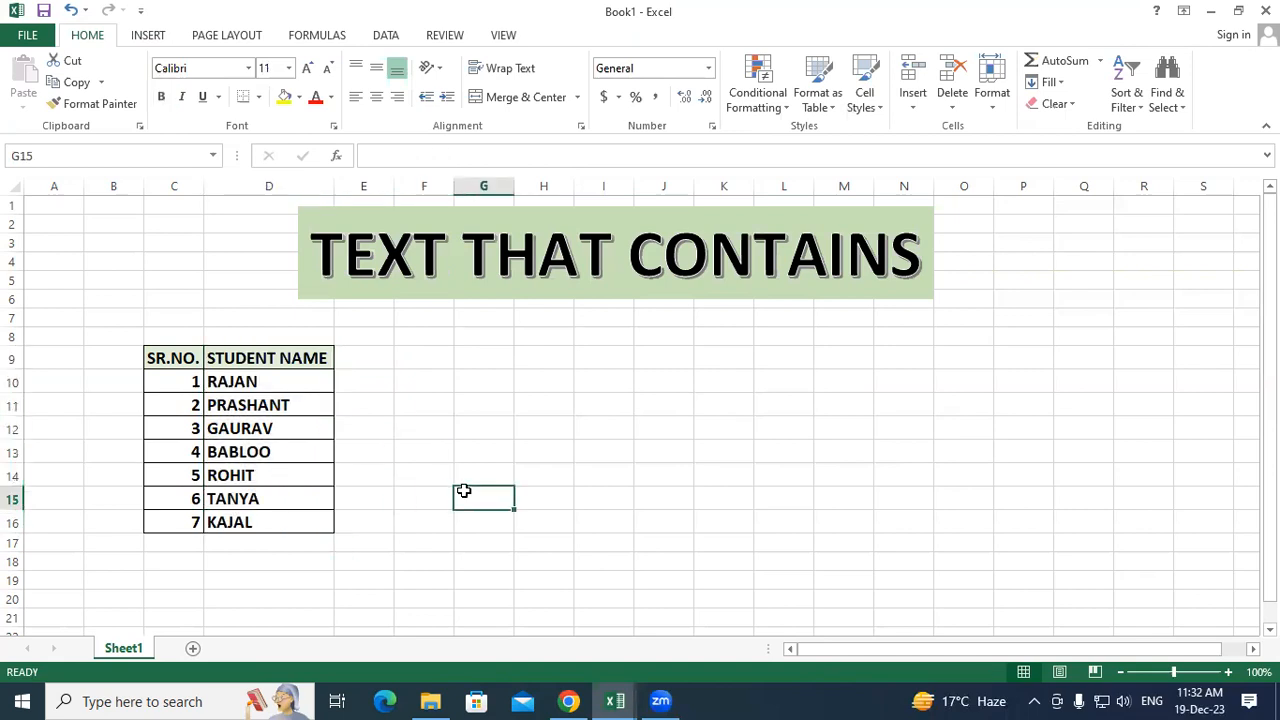
click(643, 455)
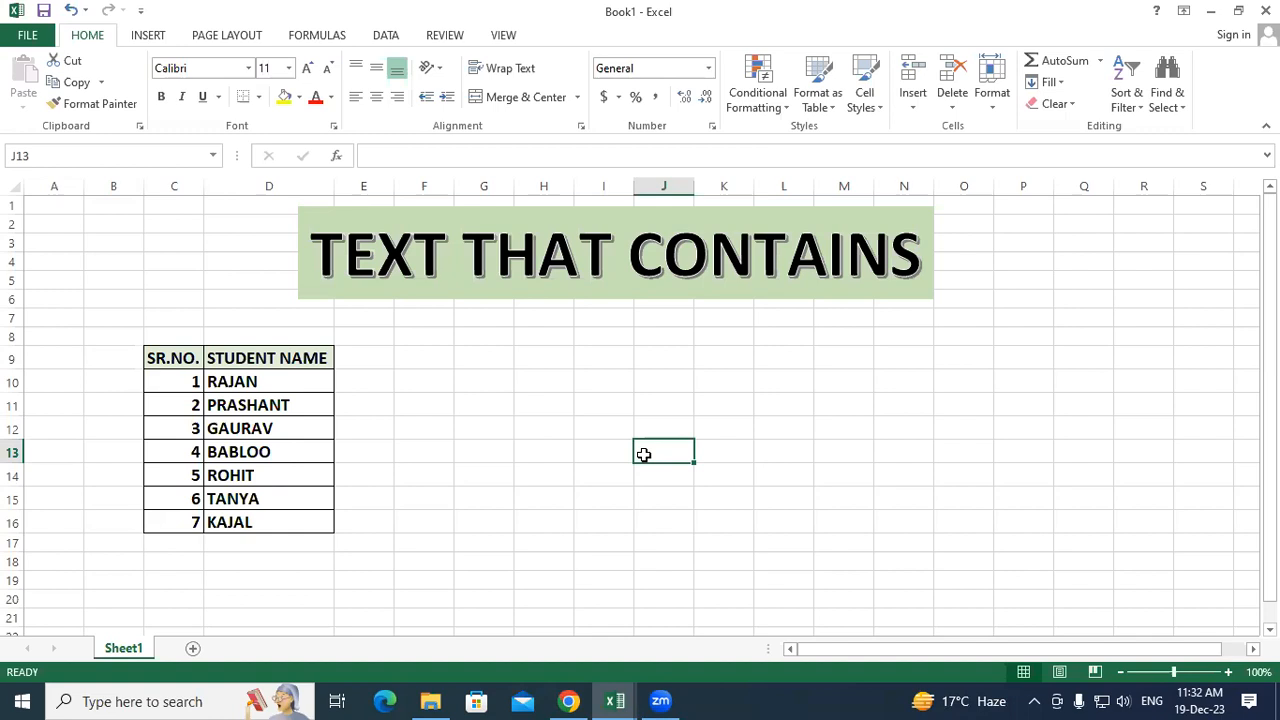
Enter 1 in cell E9 beside the STUDENT NAME header
click(376, 359)
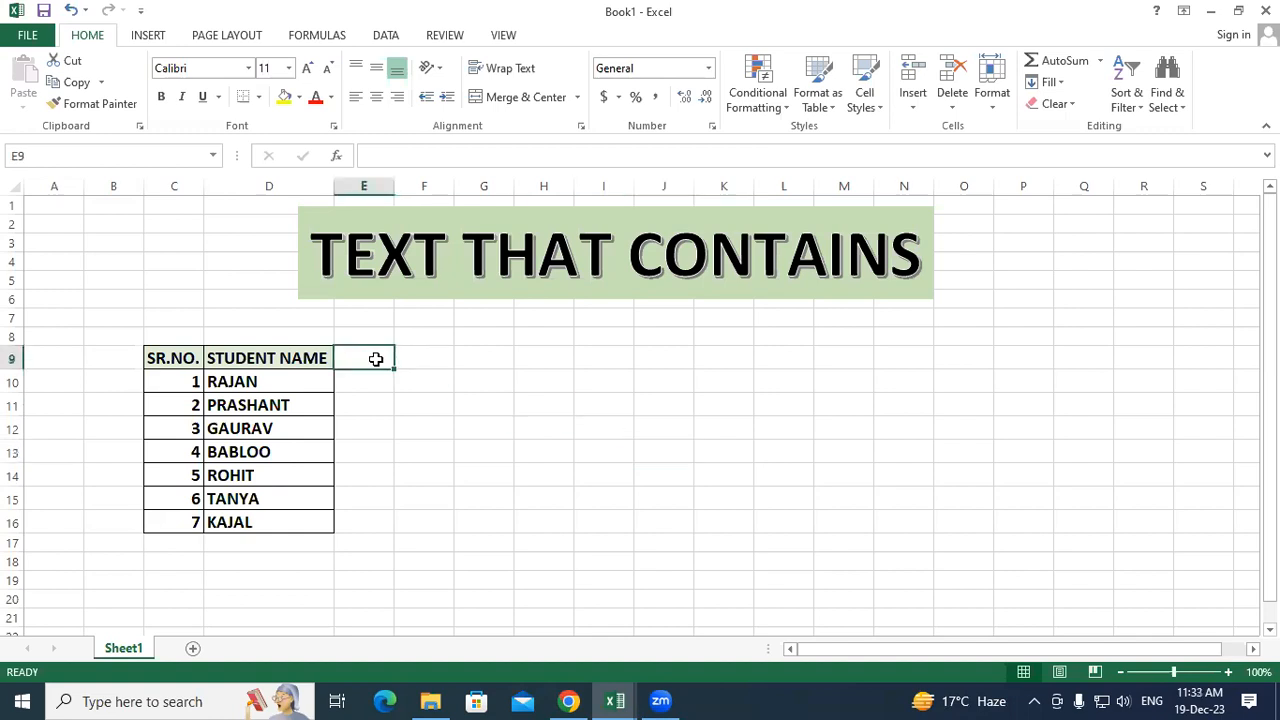
text(1)
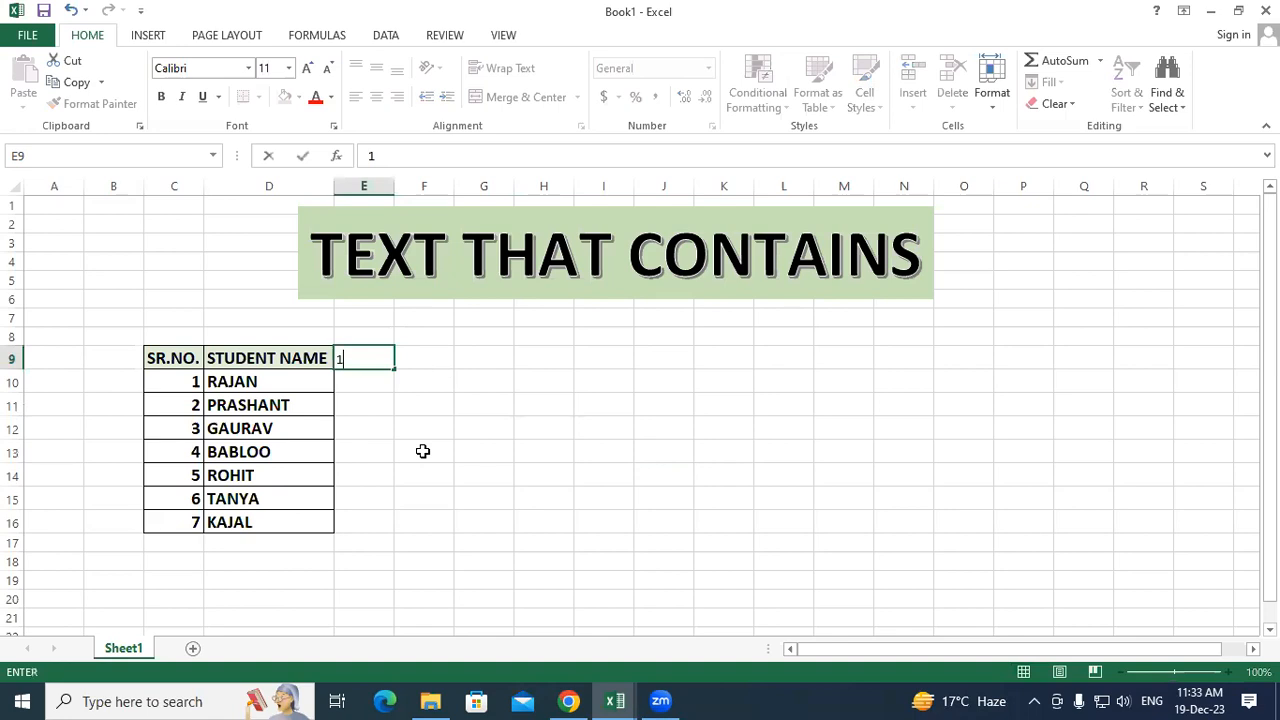
click(423, 449)
click(428, 368)
click(372, 367)
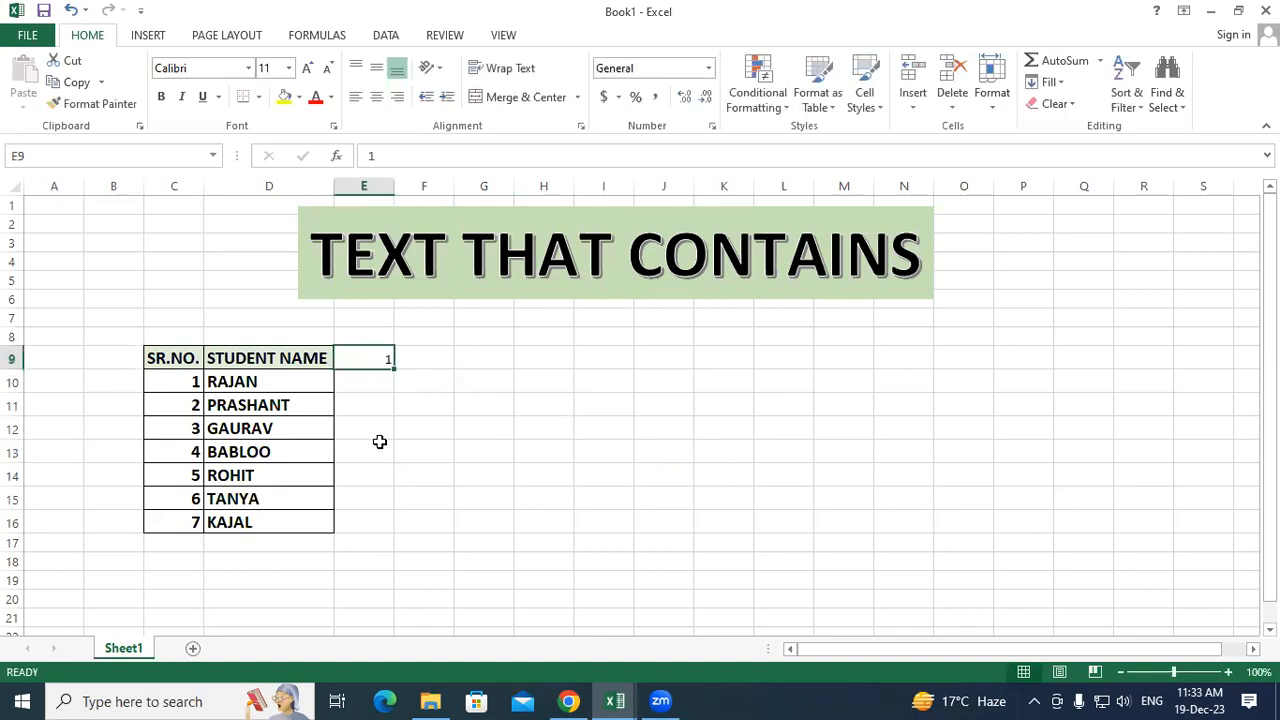
Fill a linear series along row 9 from E9 with a step value of 1 and a stop value of 31
click(1042, 84)
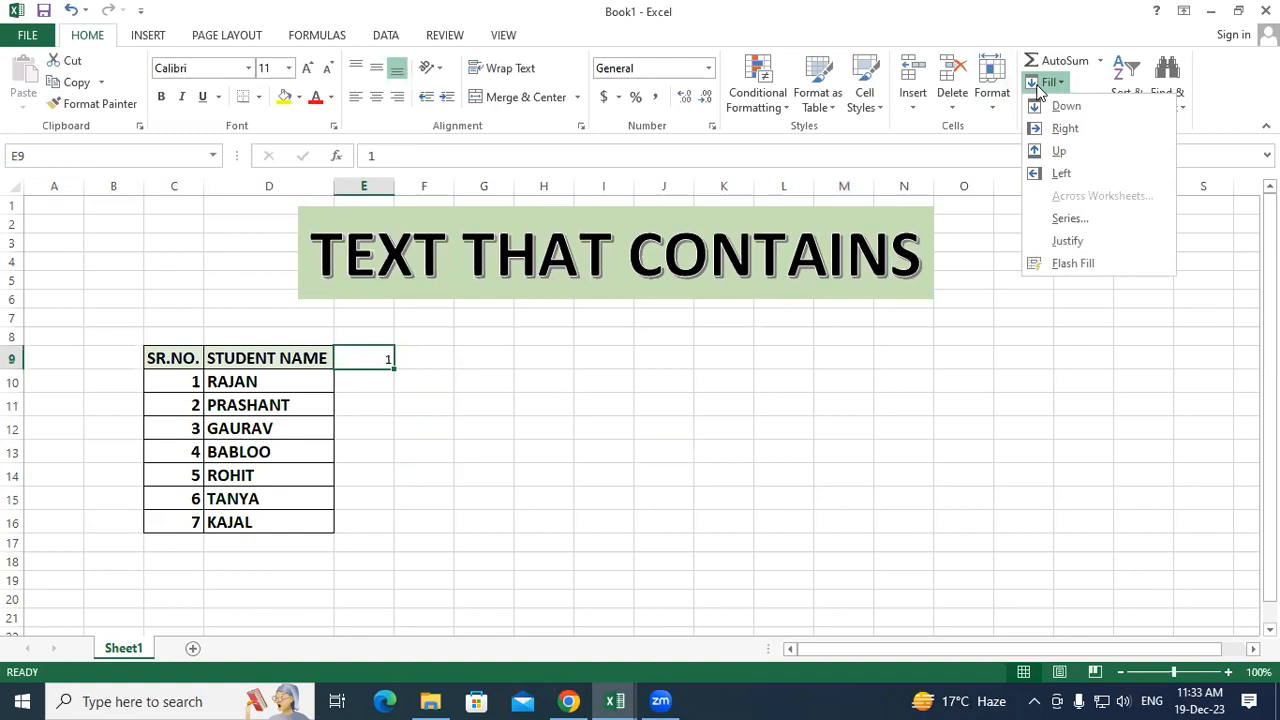
click(1099, 218)
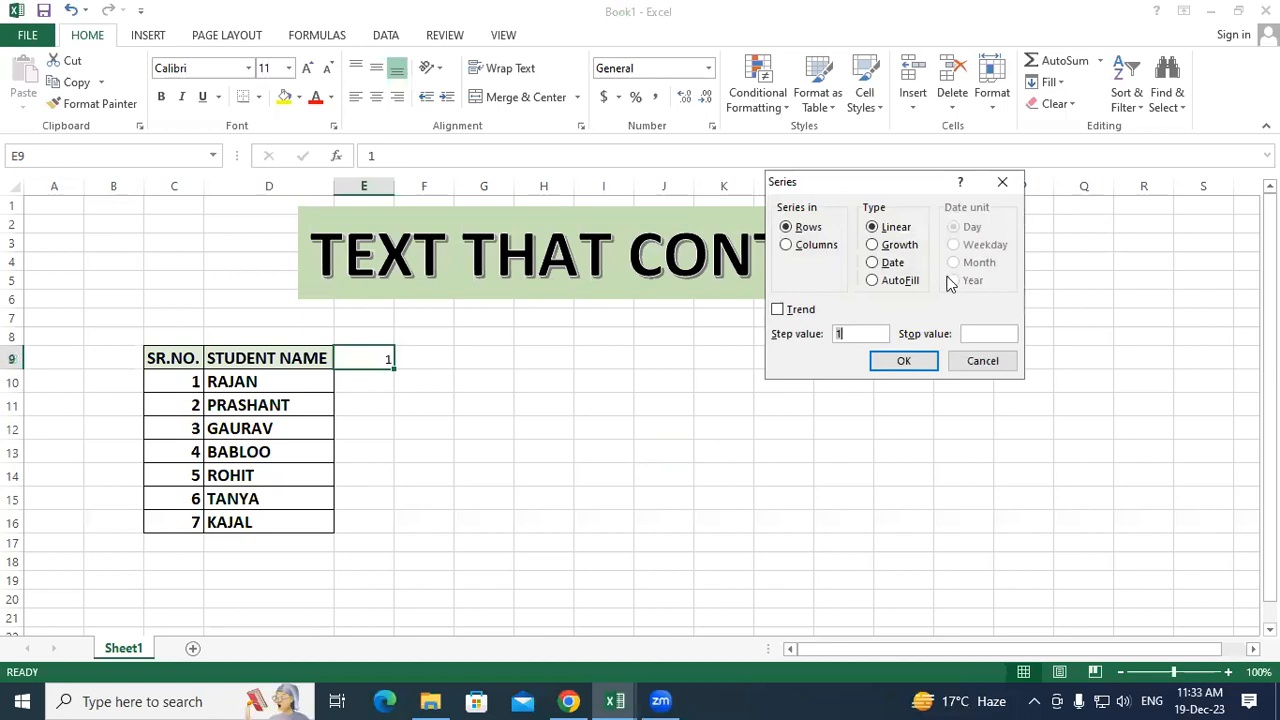
click(980, 333)
text(31)
click(920, 360)
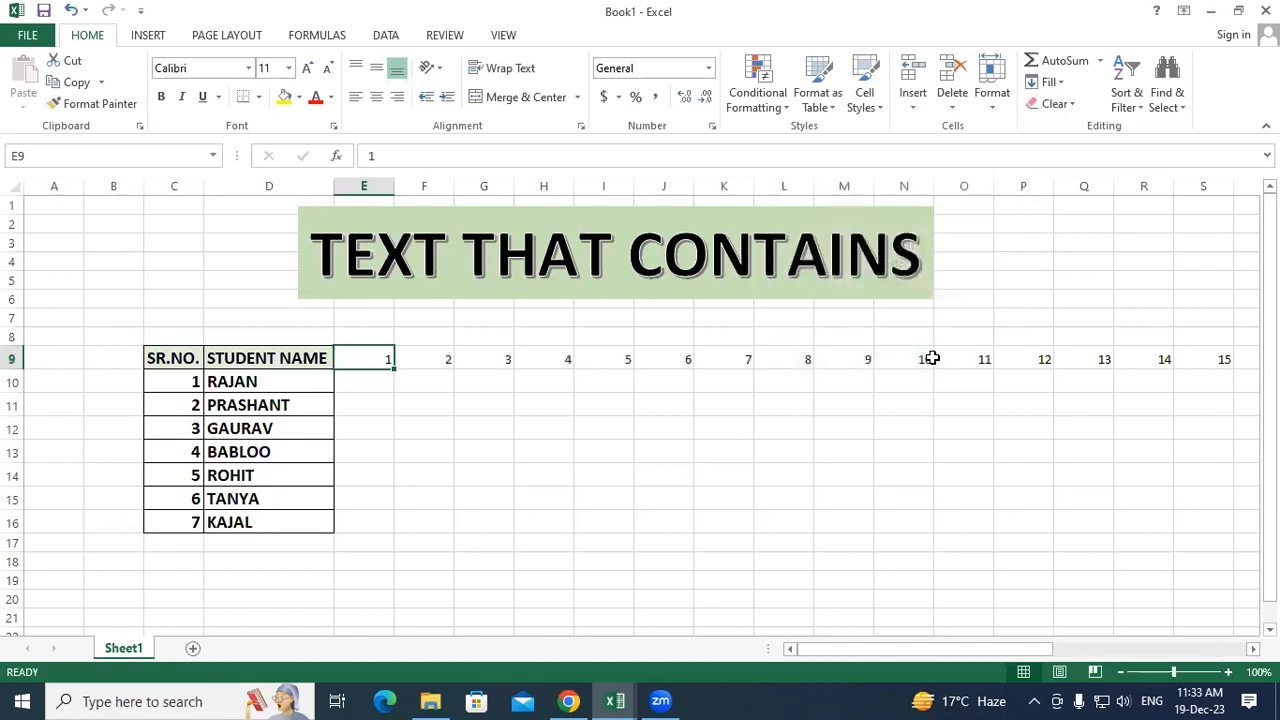
click(821, 492)
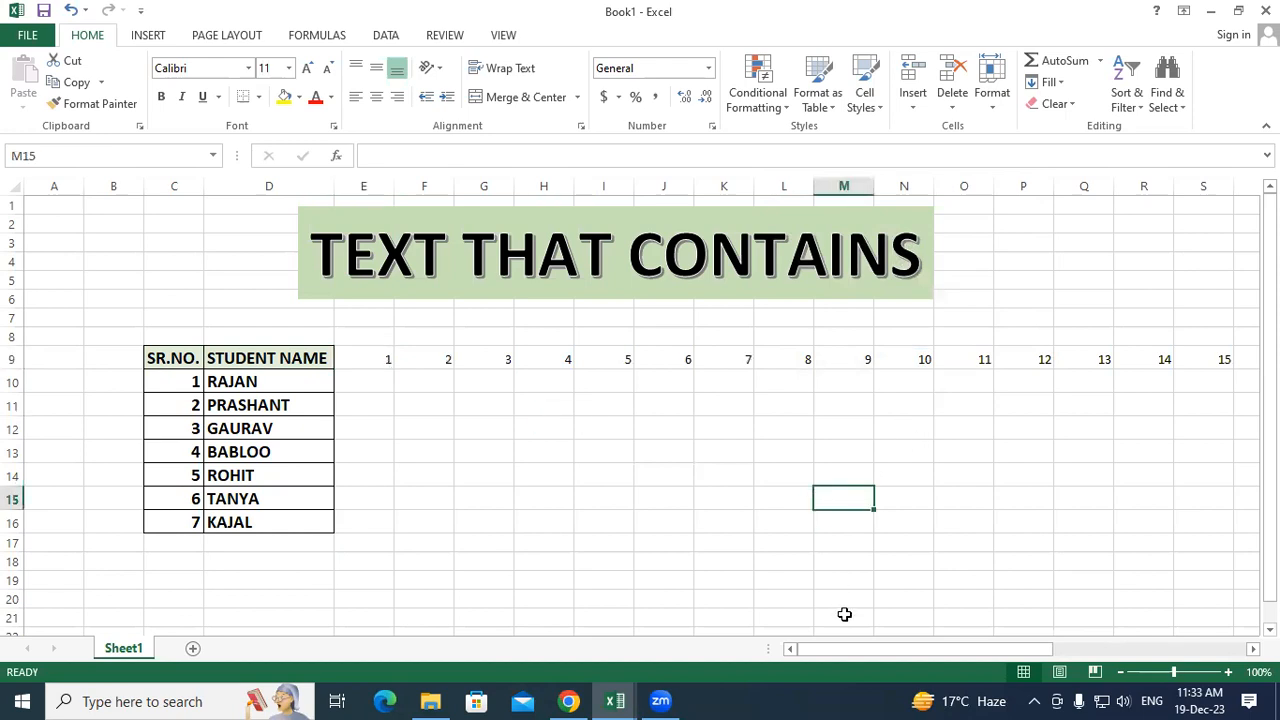
drag(830, 649, 1117, 641)
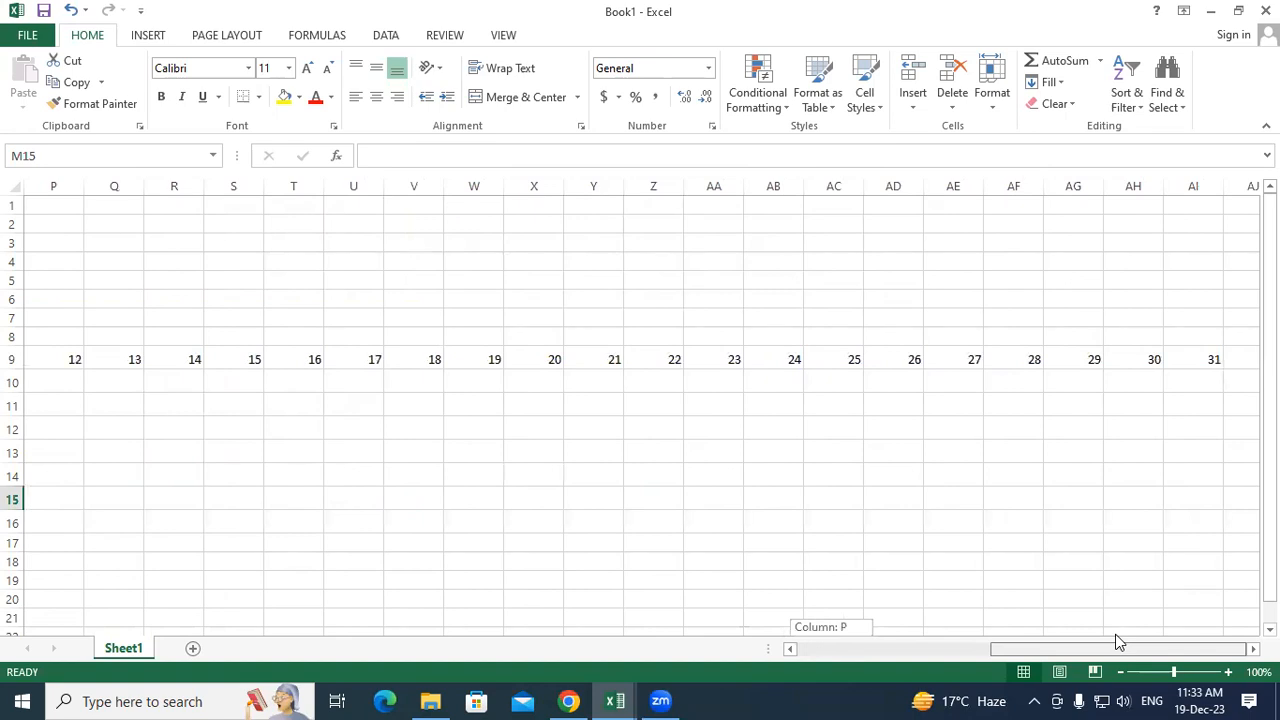
drag(1117, 641, 737, 626)
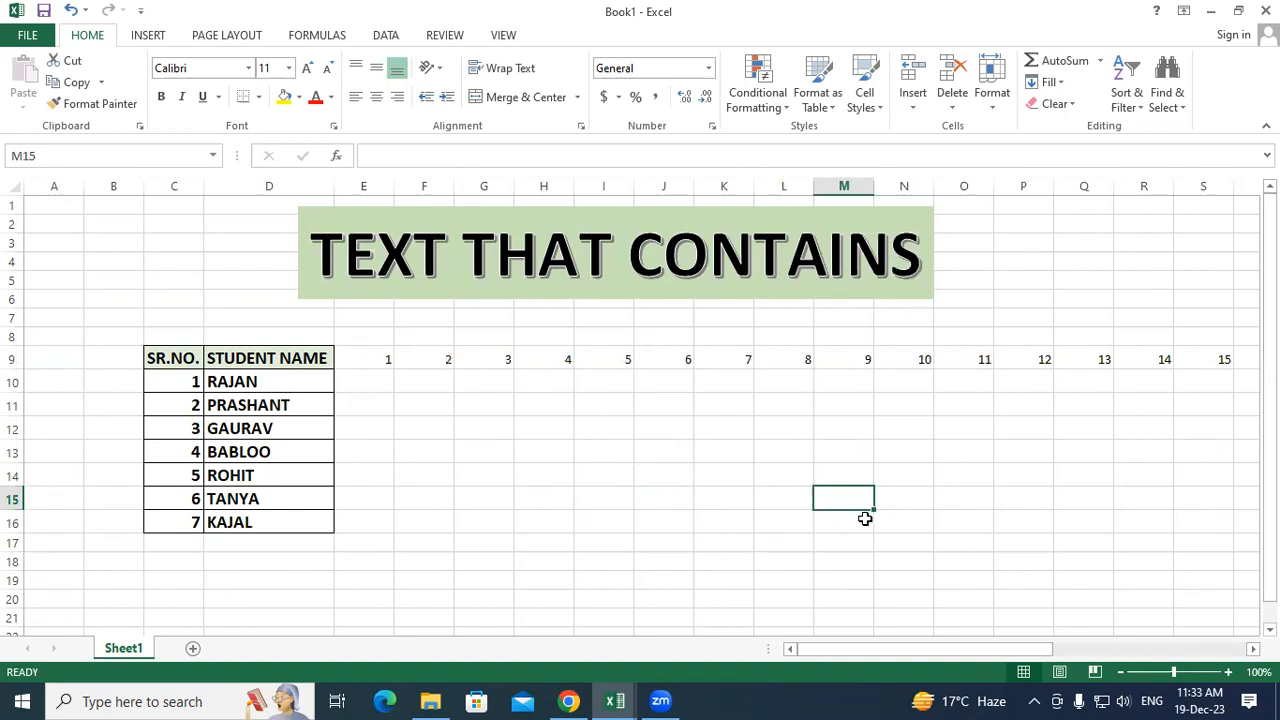
click(912, 507)
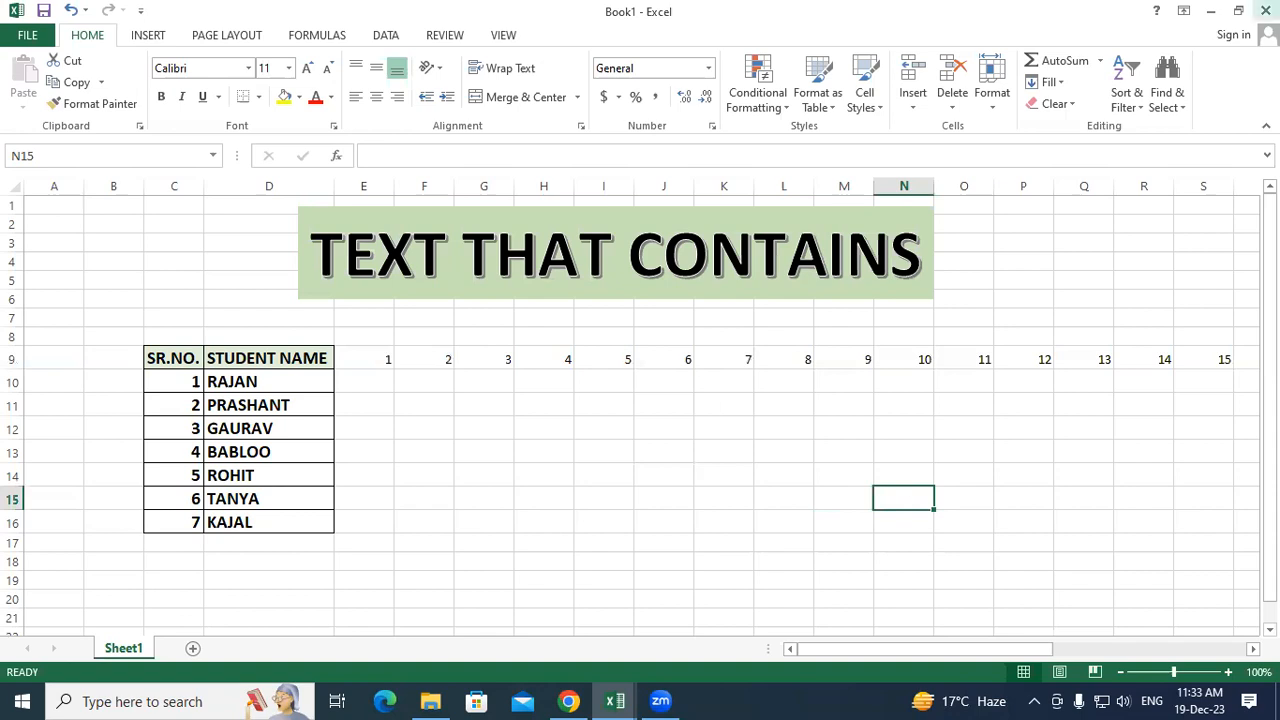
Autofit the widths of columns C through AI
click(190, 187)
drag(190, 187, 1020, 260)
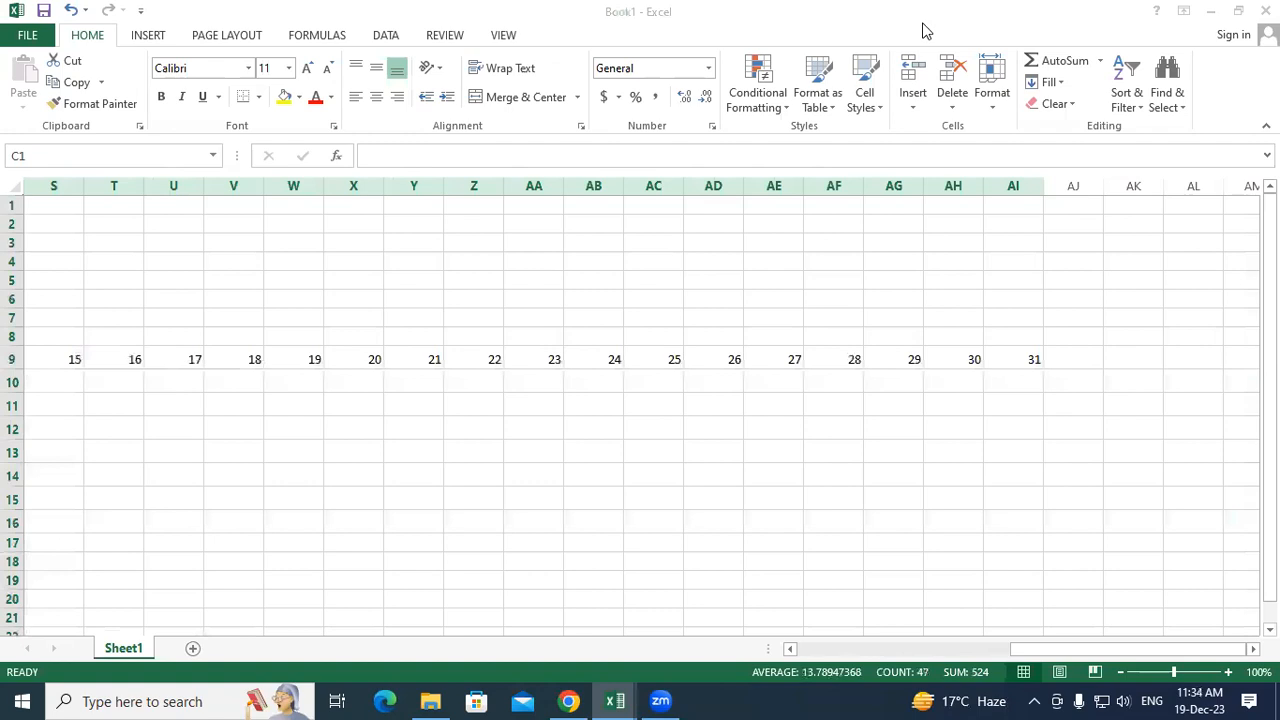
click(925, 30)
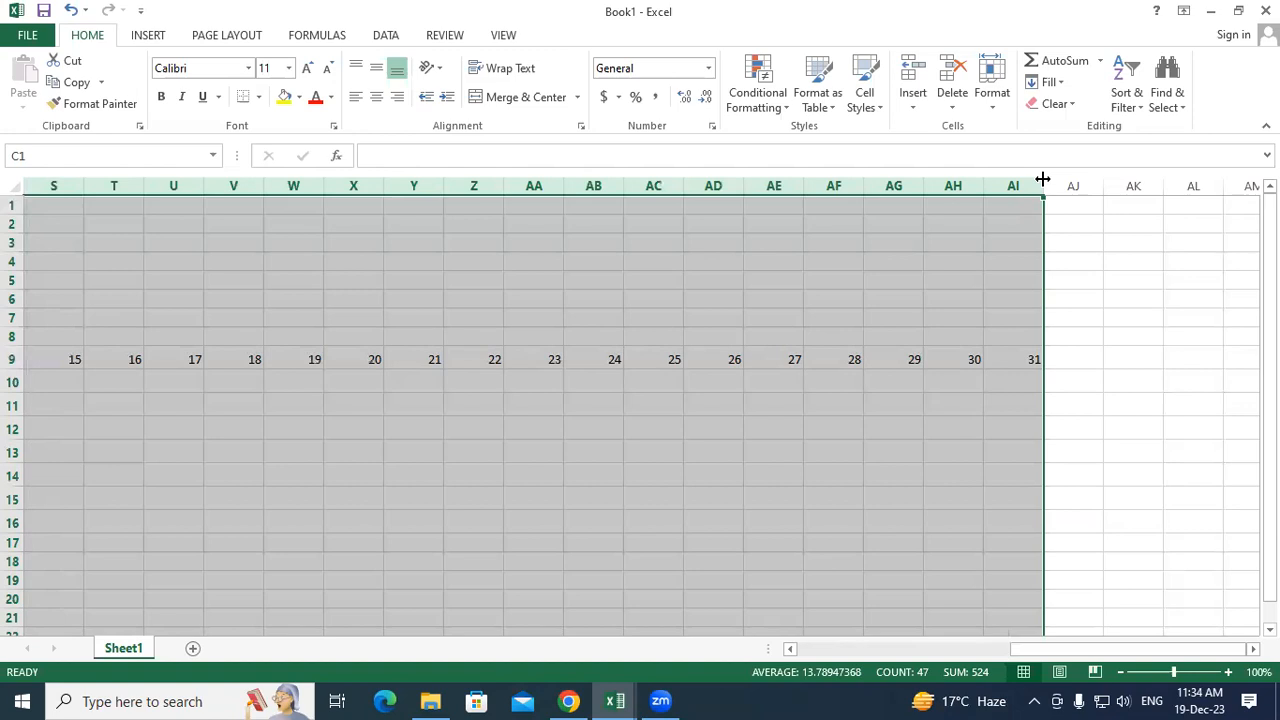
drag(1042, 179, 1003, 180)
click(748, 404)
drag(1063, 645, 900, 652)
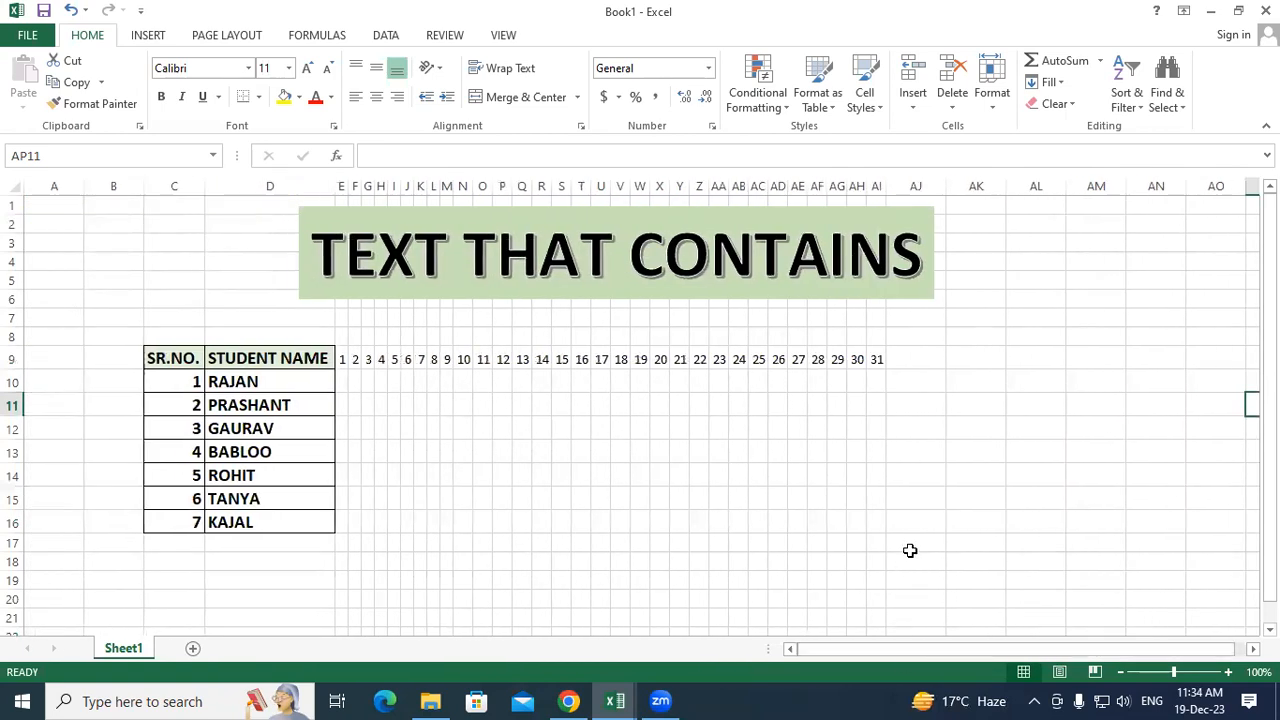
Apply All Borders to the range D9:AI16
drag(309, 356, 835, 529)
drag(859, 531, 871, 523)
click(259, 100)
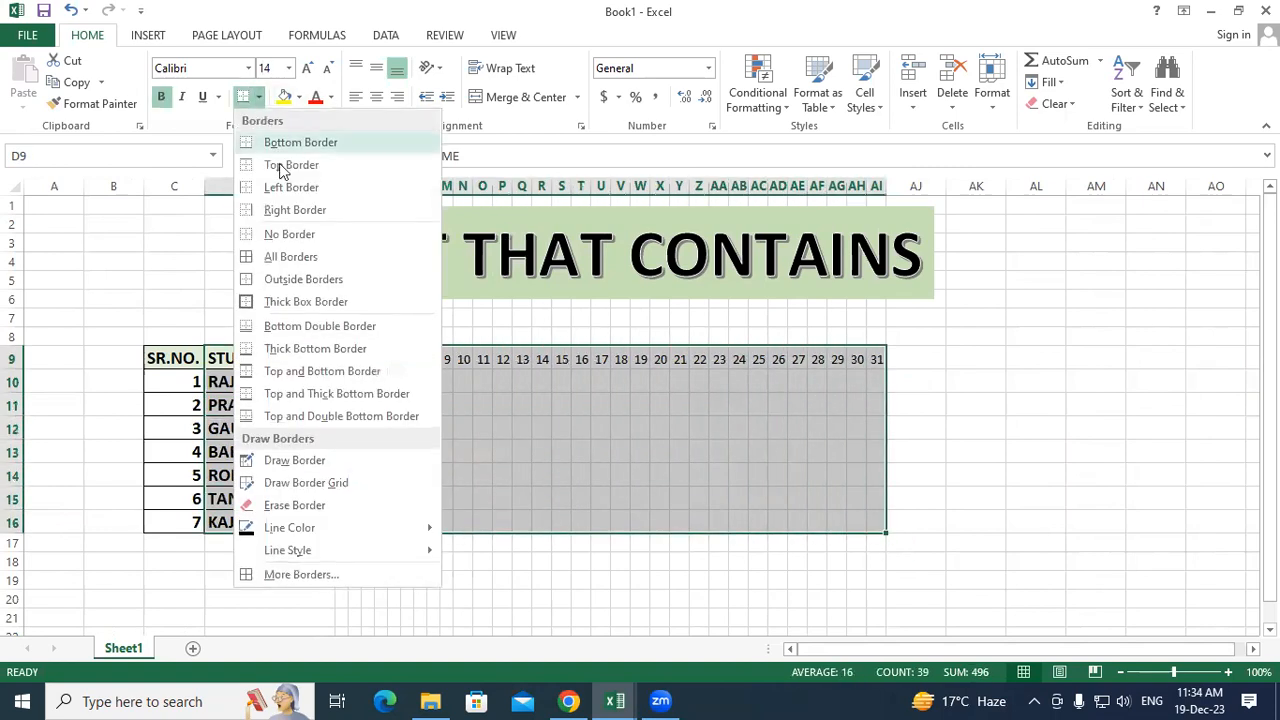
click(287, 258)
Copy the formatting of cell D13 onto E9:AI16 with Format Painter and autofit columns E through AI
click(256, 447)
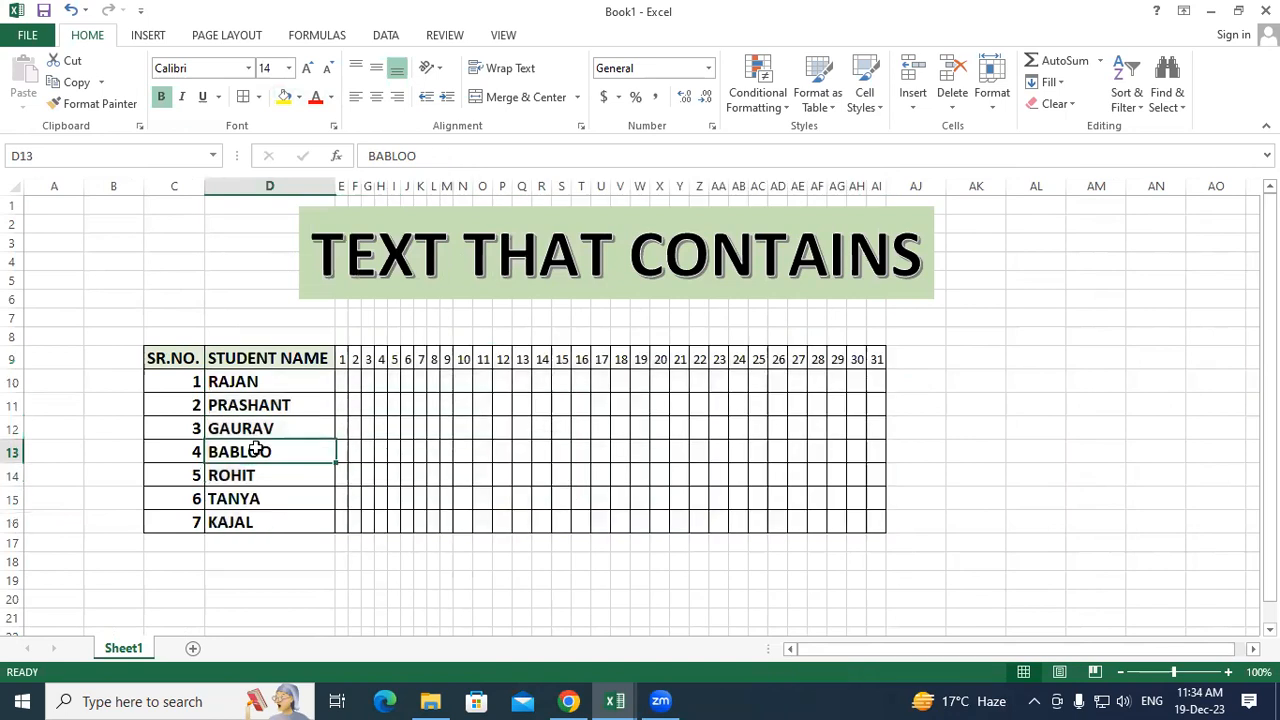
click(107, 112)
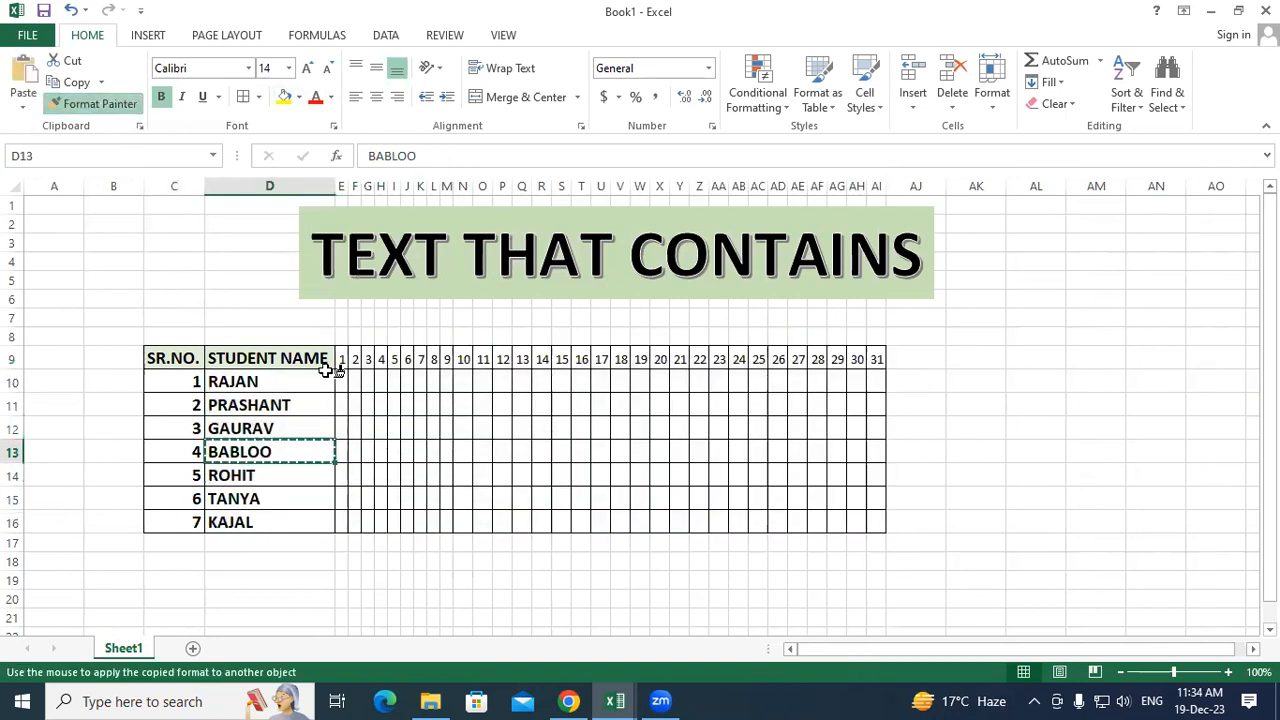
mouse_move(340, 359)
mouse_down()
mouse_move(728, 410)
mouse_move(857, 480)
mouse_move(868, 515)
mouse_up()
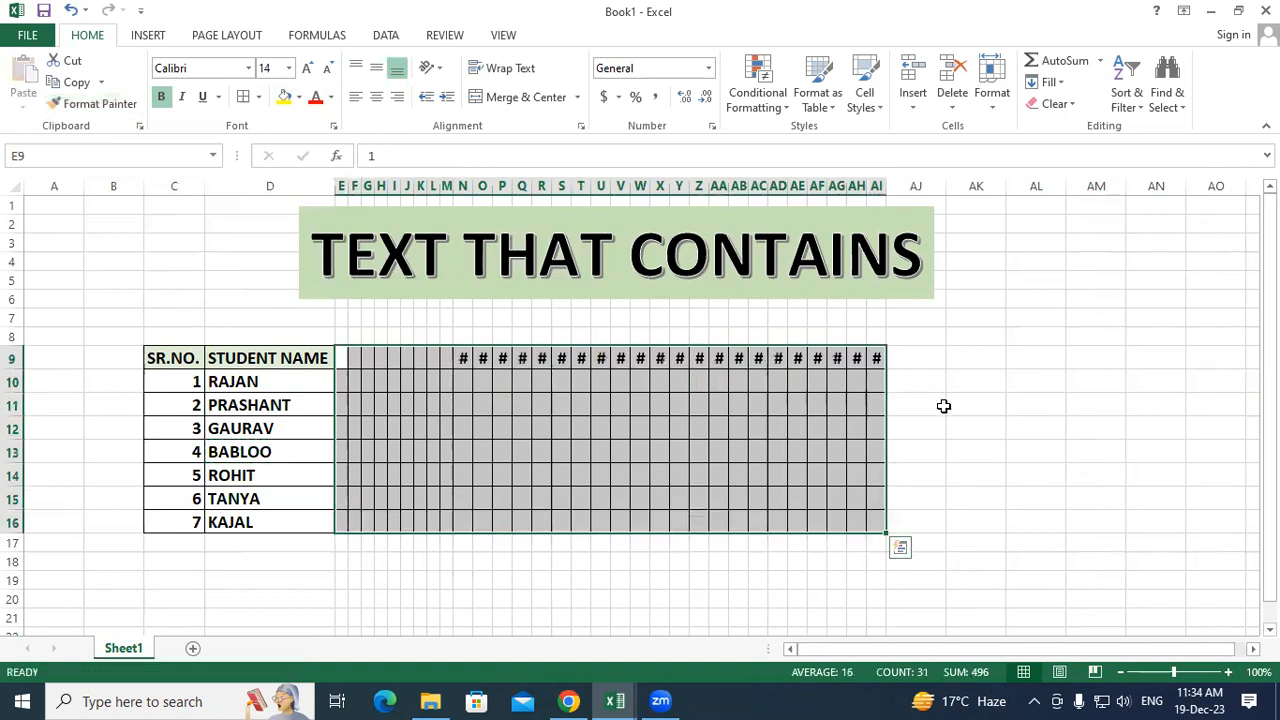
click(942, 415)
drag(344, 180, 893, 183)
click(791, 435)
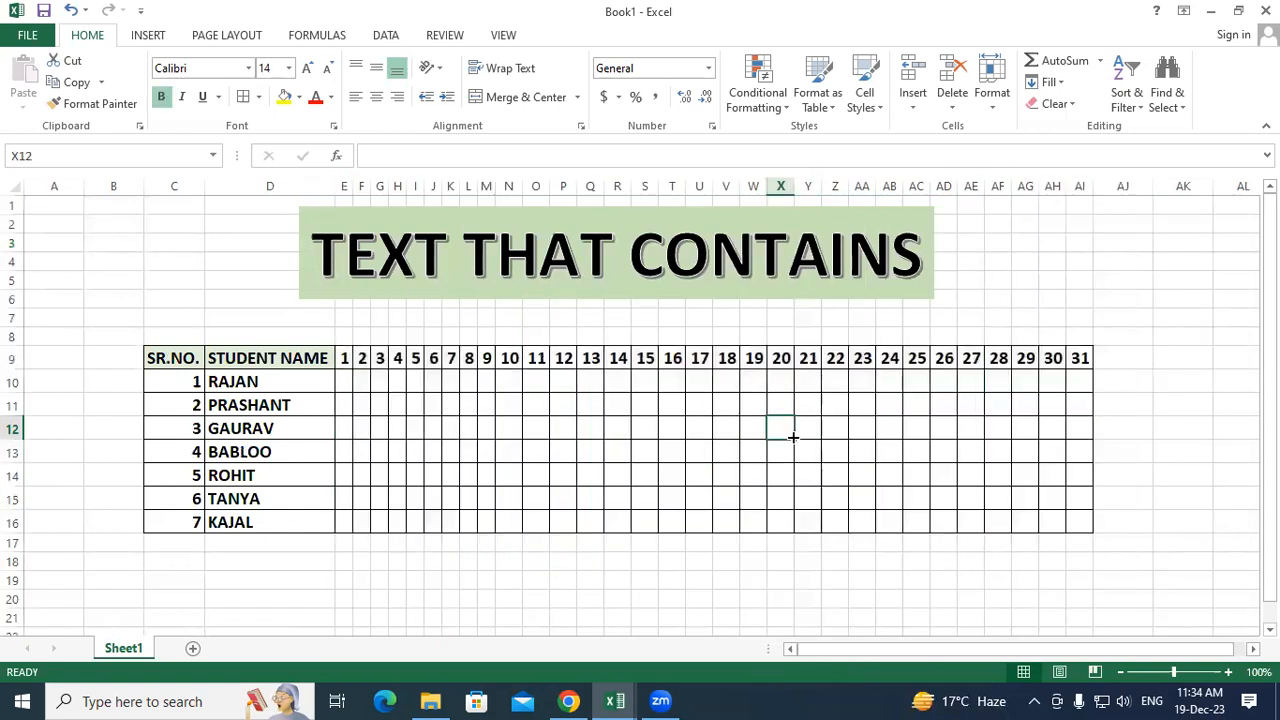
click(537, 444)
click(411, 423)
drag(472, 404, 487, 404)
click(562, 404)
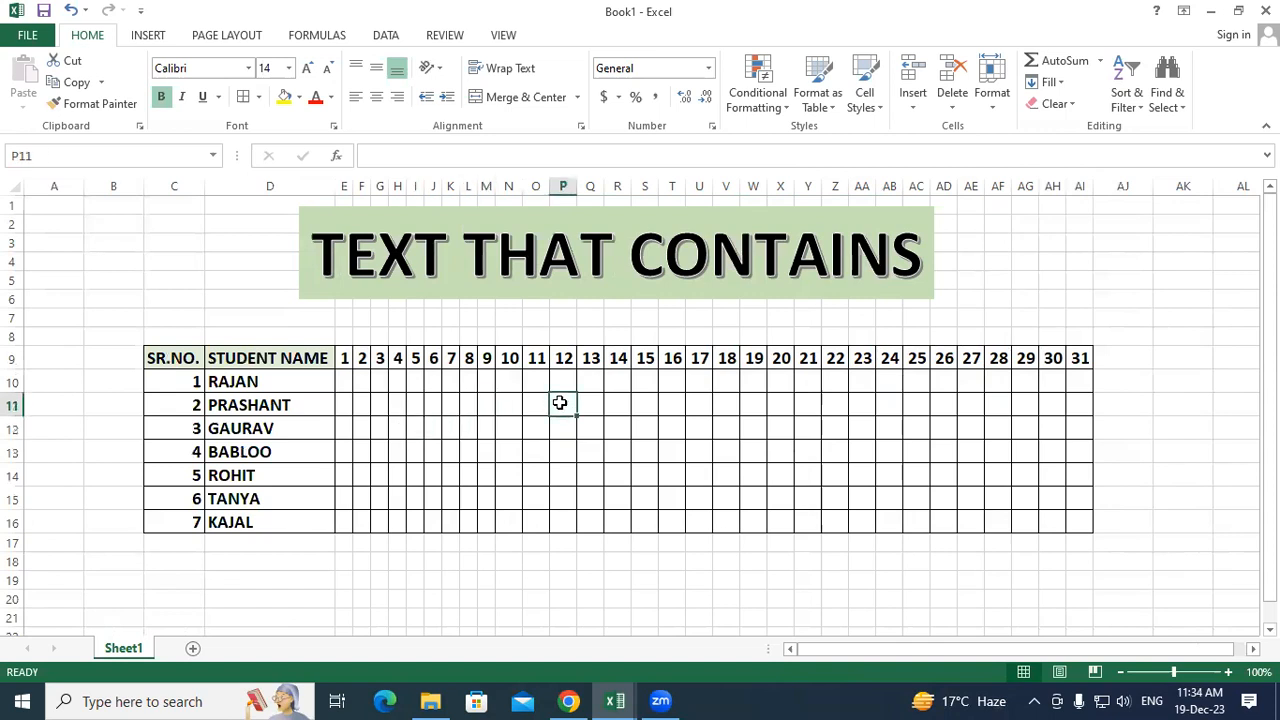
click(285, 383)
click(280, 405)
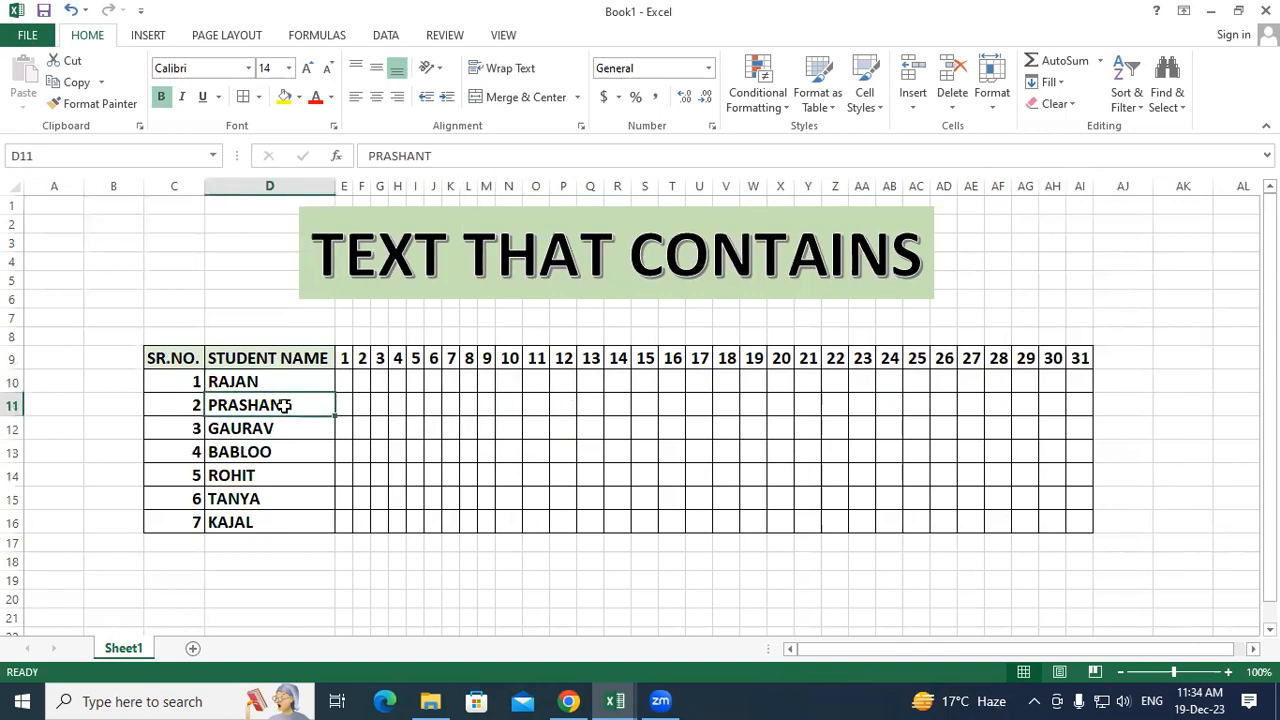
click(281, 426)
click(275, 455)
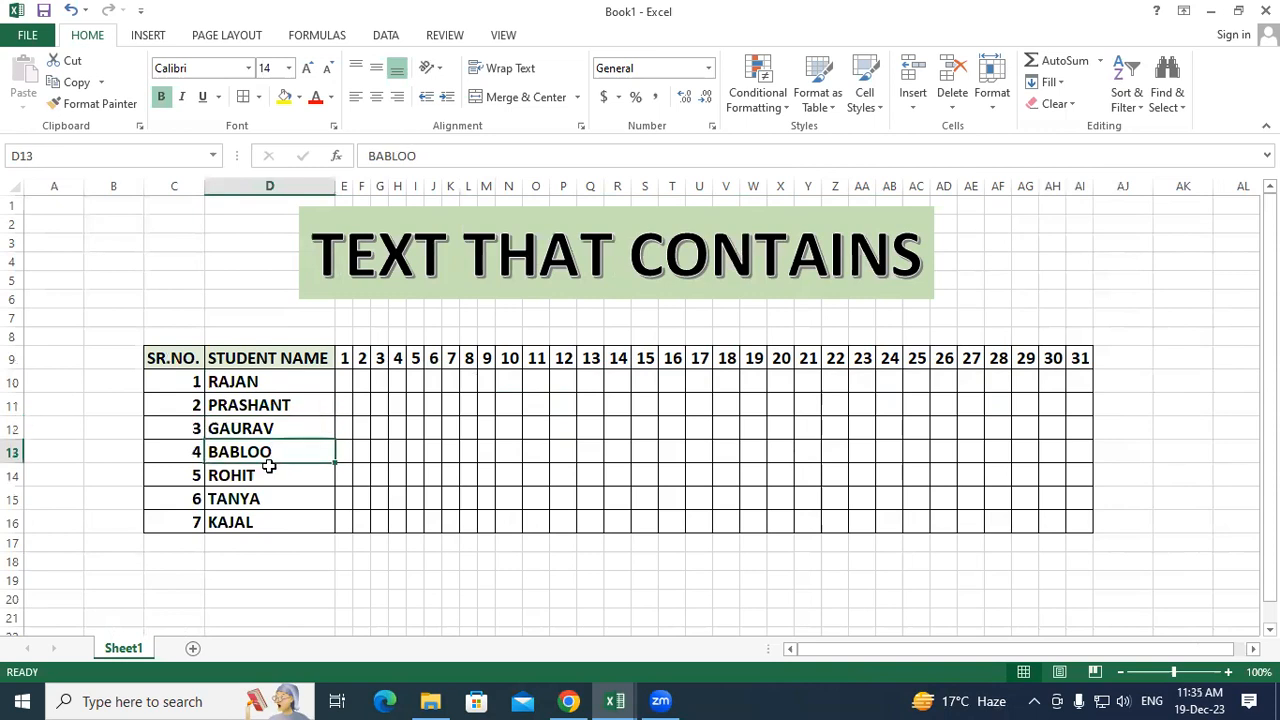
click(264, 478)
click(259, 508)
click(258, 521)
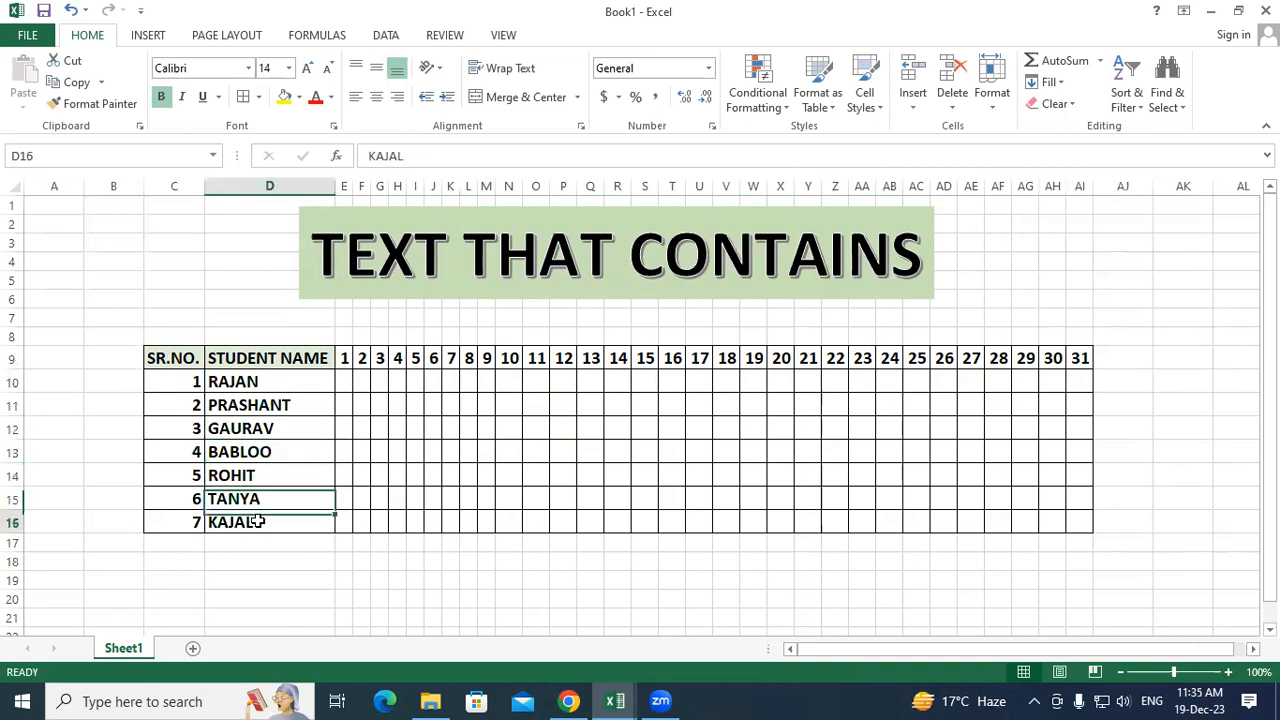
click(447, 492)
click(600, 452)
click(608, 452)
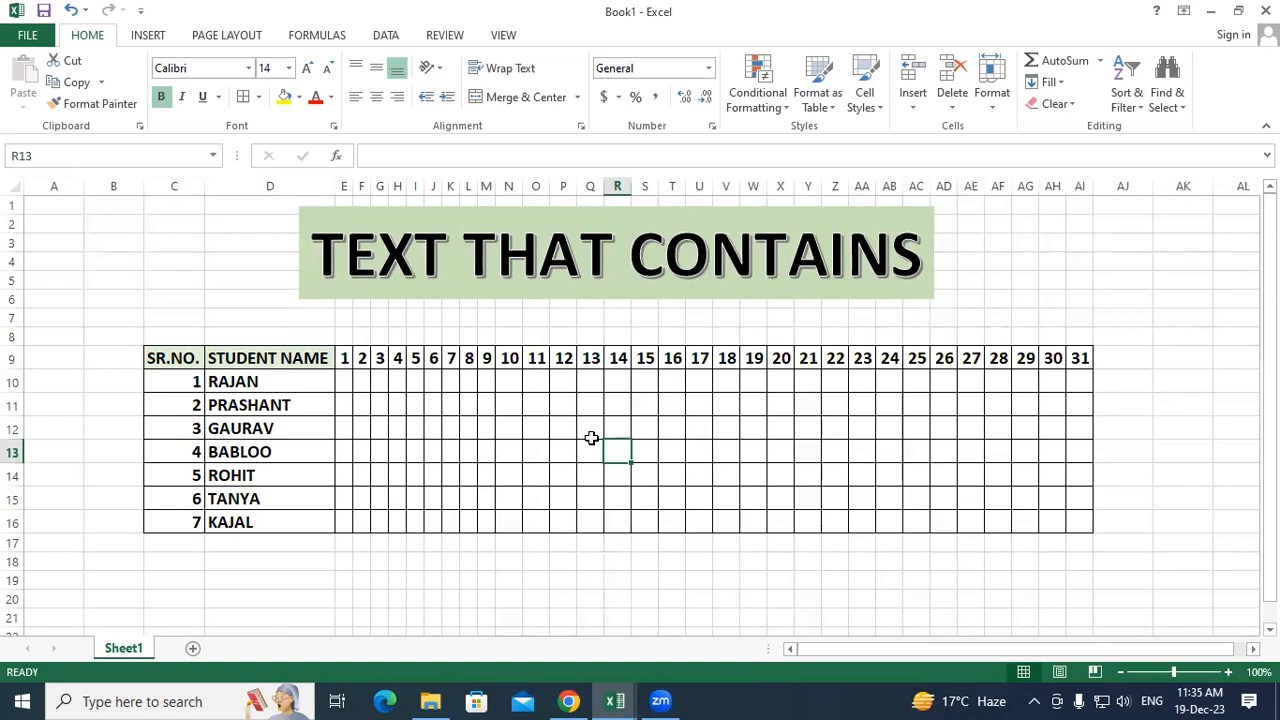
Start a Text that Contains highlight rule on E10:AI16 for the text P, using a custom format
drag(349, 383, 1078, 518)
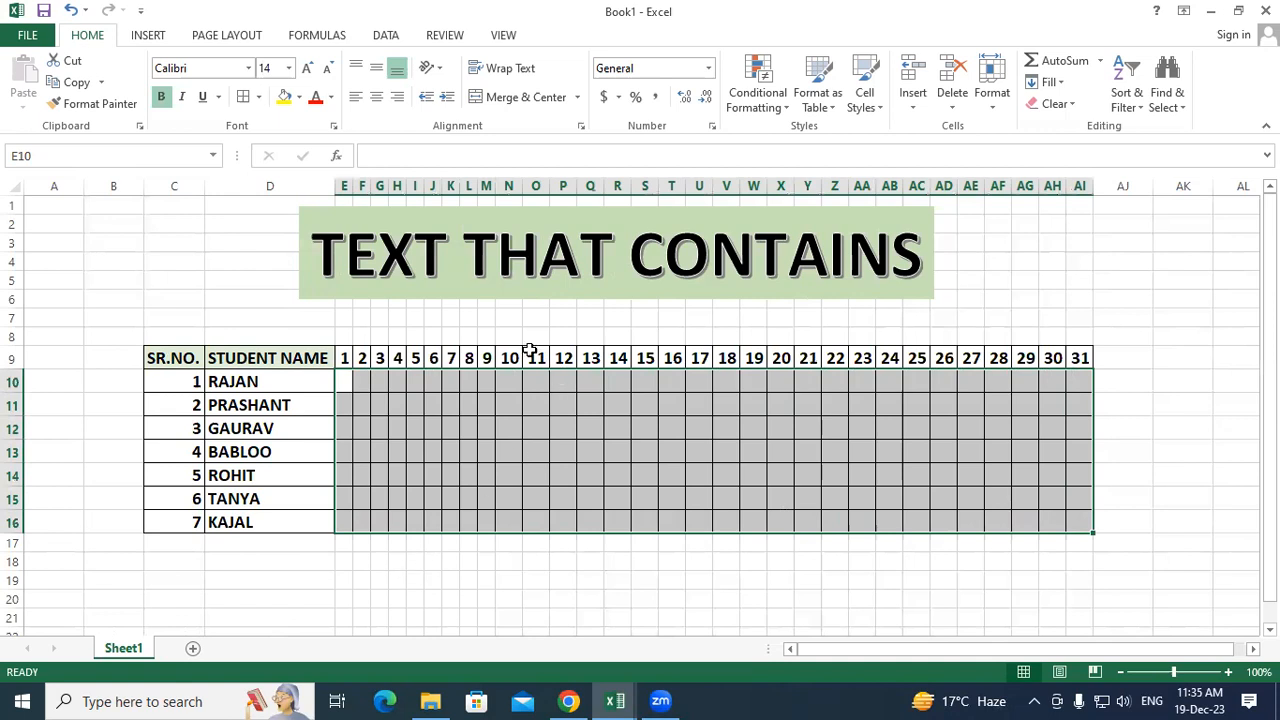
click(777, 110)
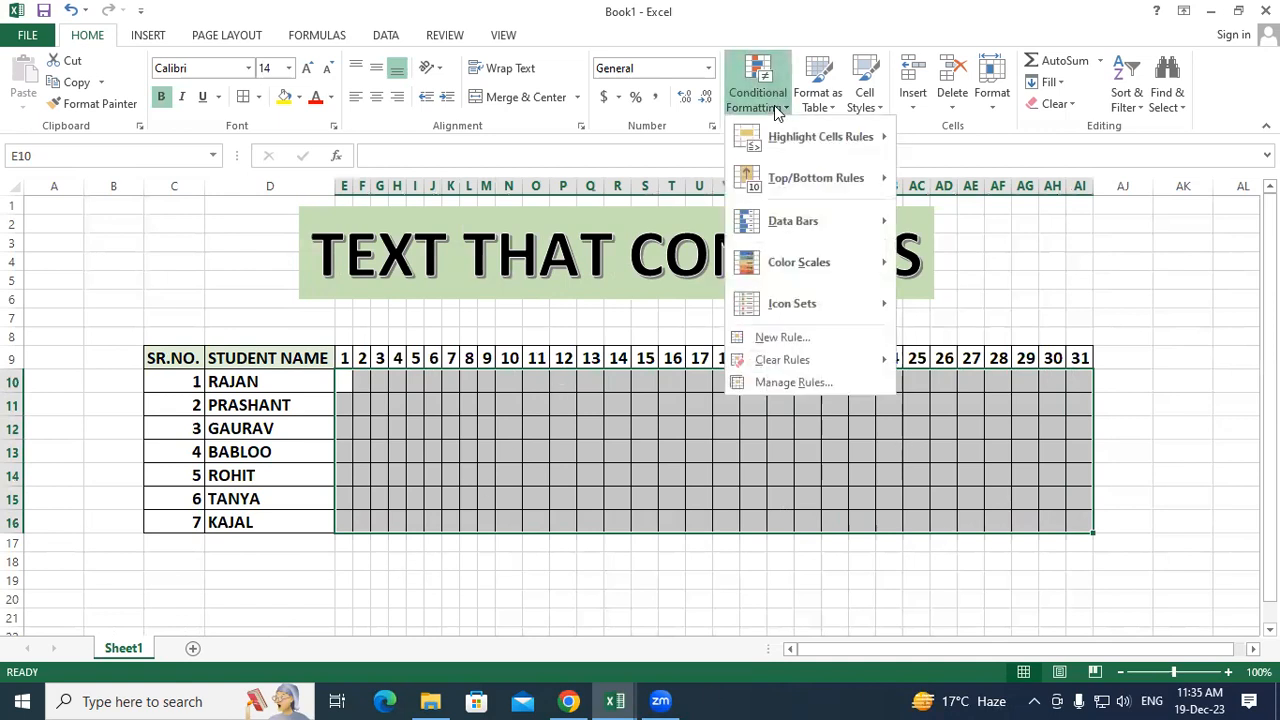
mouse_move(815, 129)
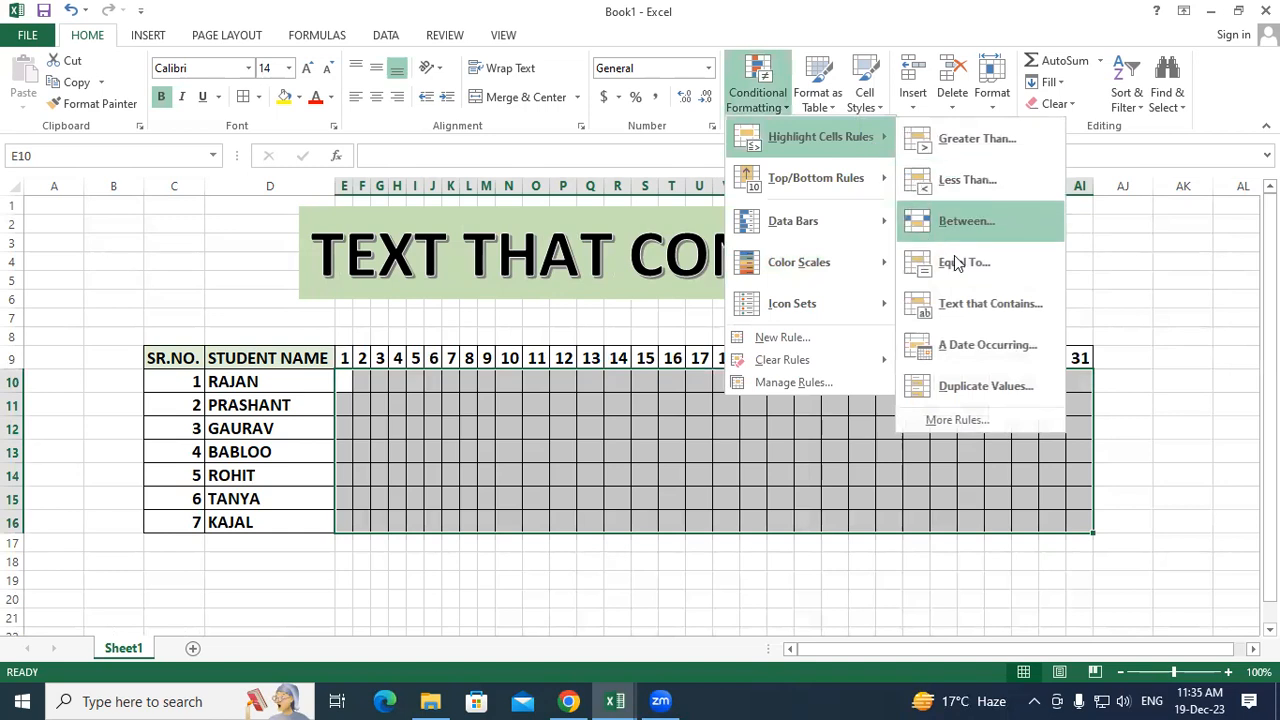
click(971, 301)
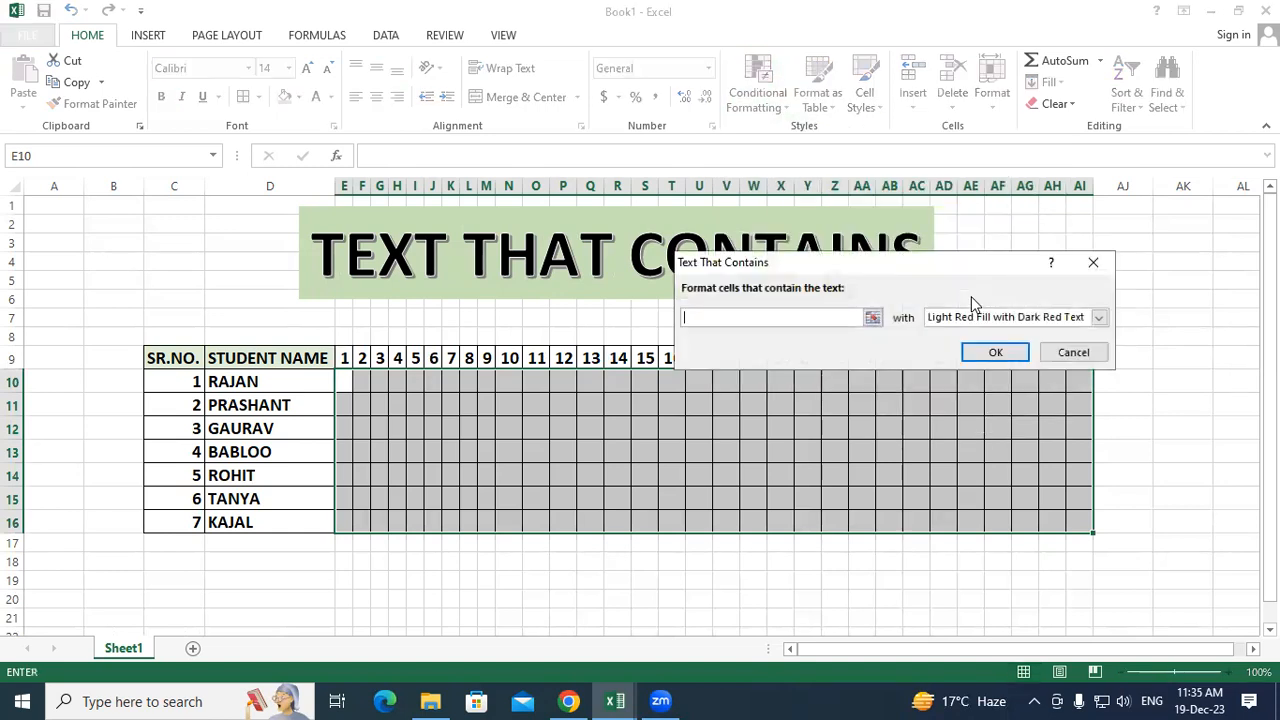
text(P)
click(1098, 318)
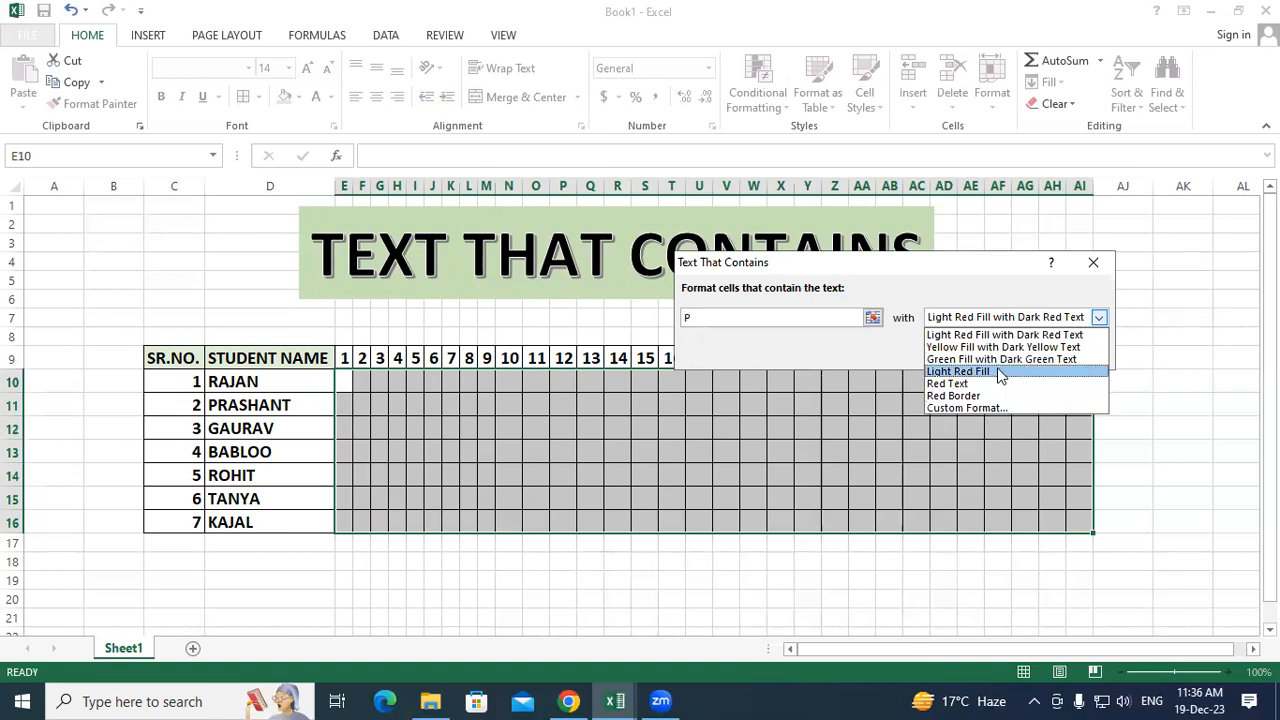
click(957, 408)
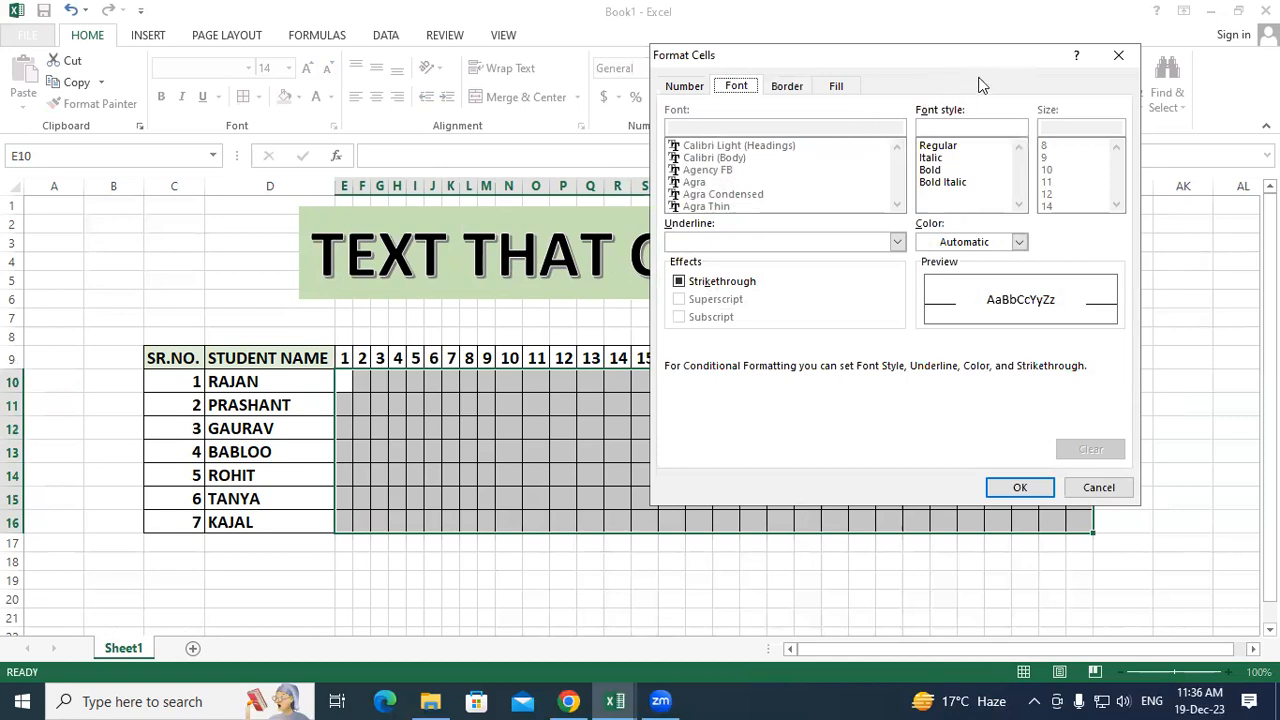
Give the P rule a bold white font with a green fill and apply the rule
drag(1039, 52, 841, 150)
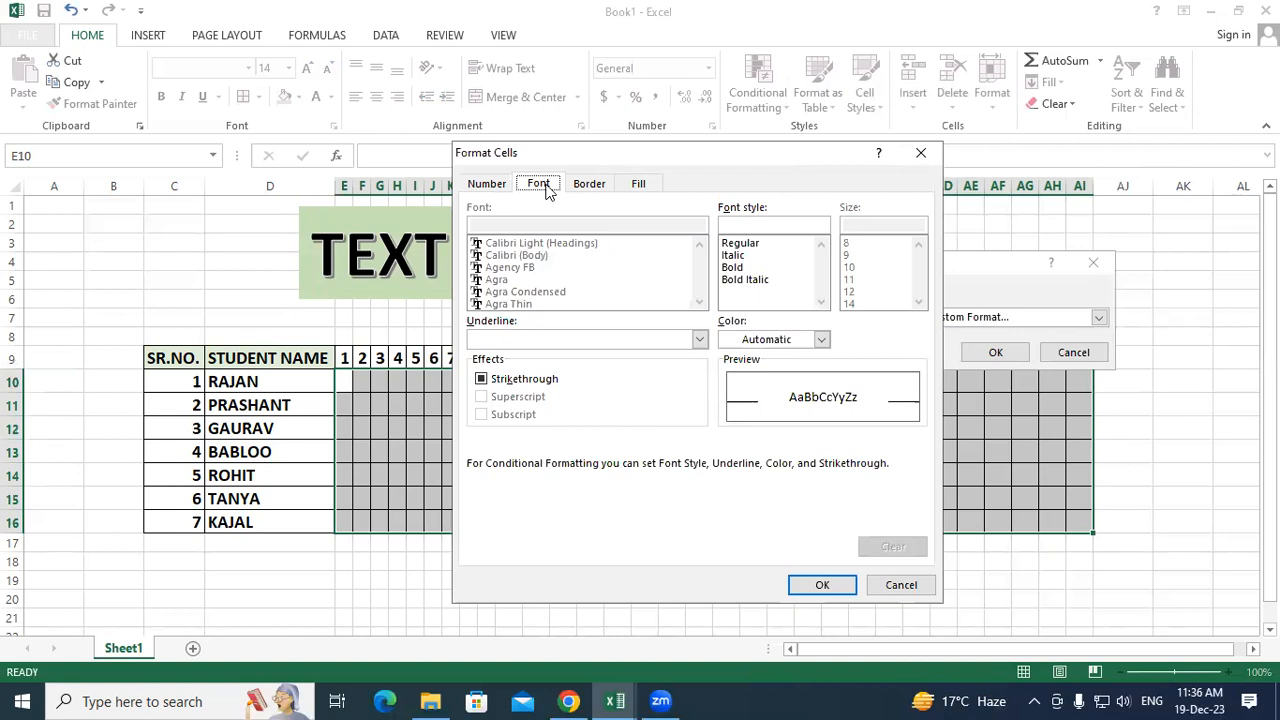
click(733, 268)
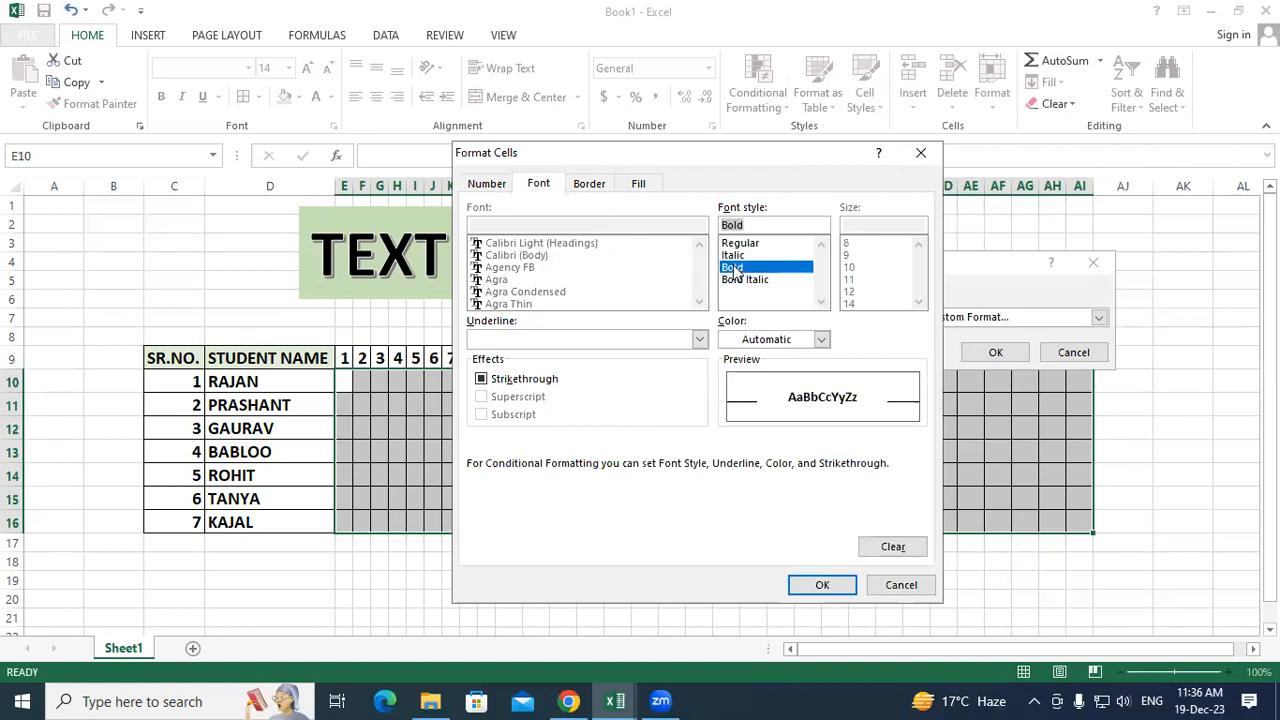
click(821, 339)
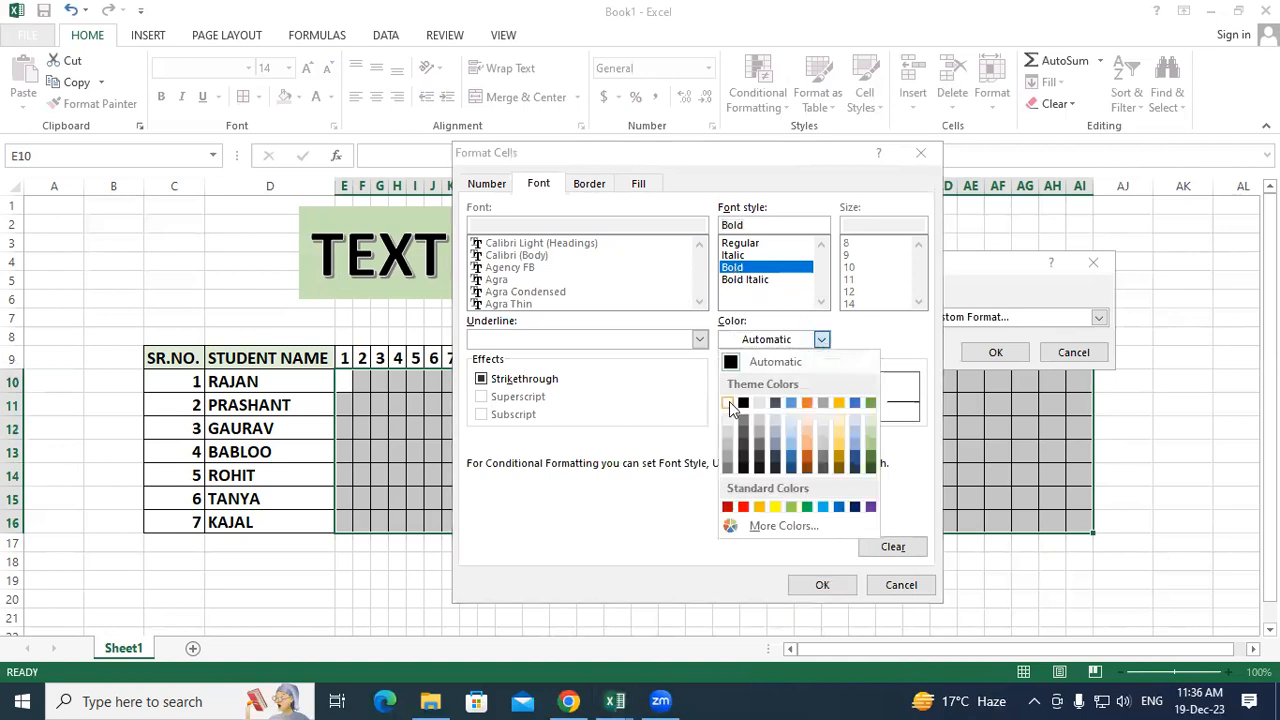
click(728, 403)
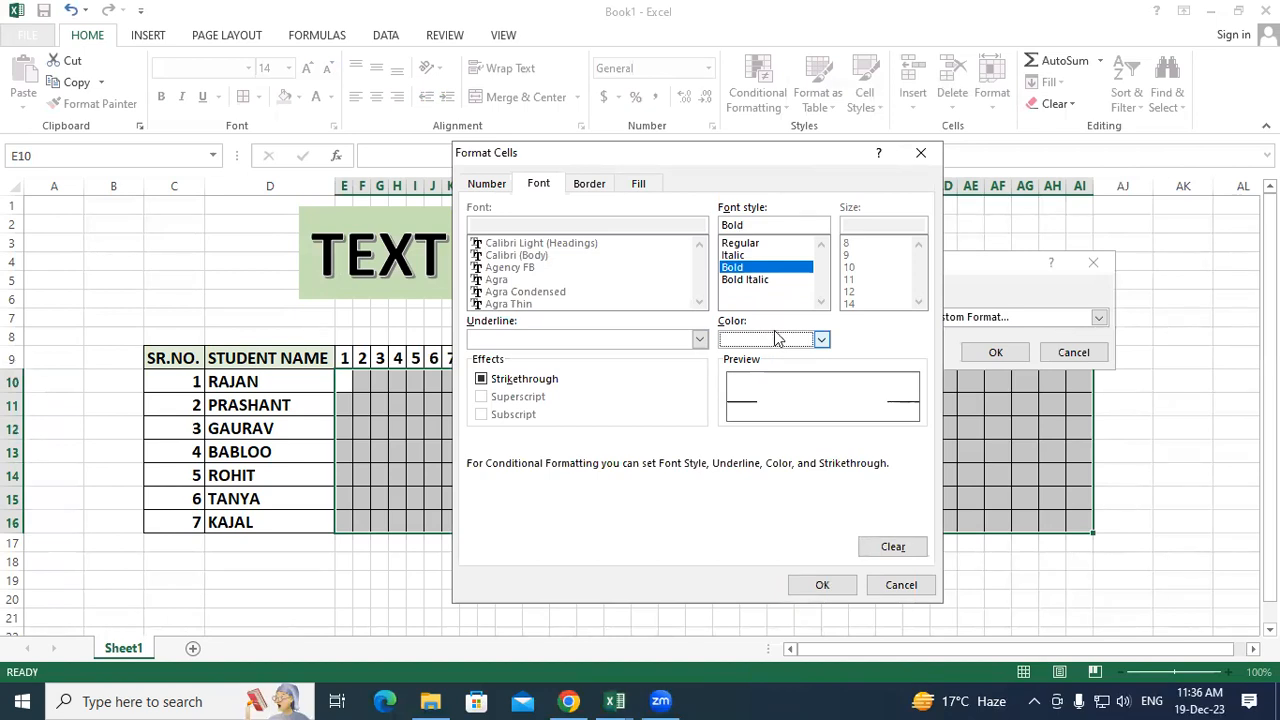
click(643, 185)
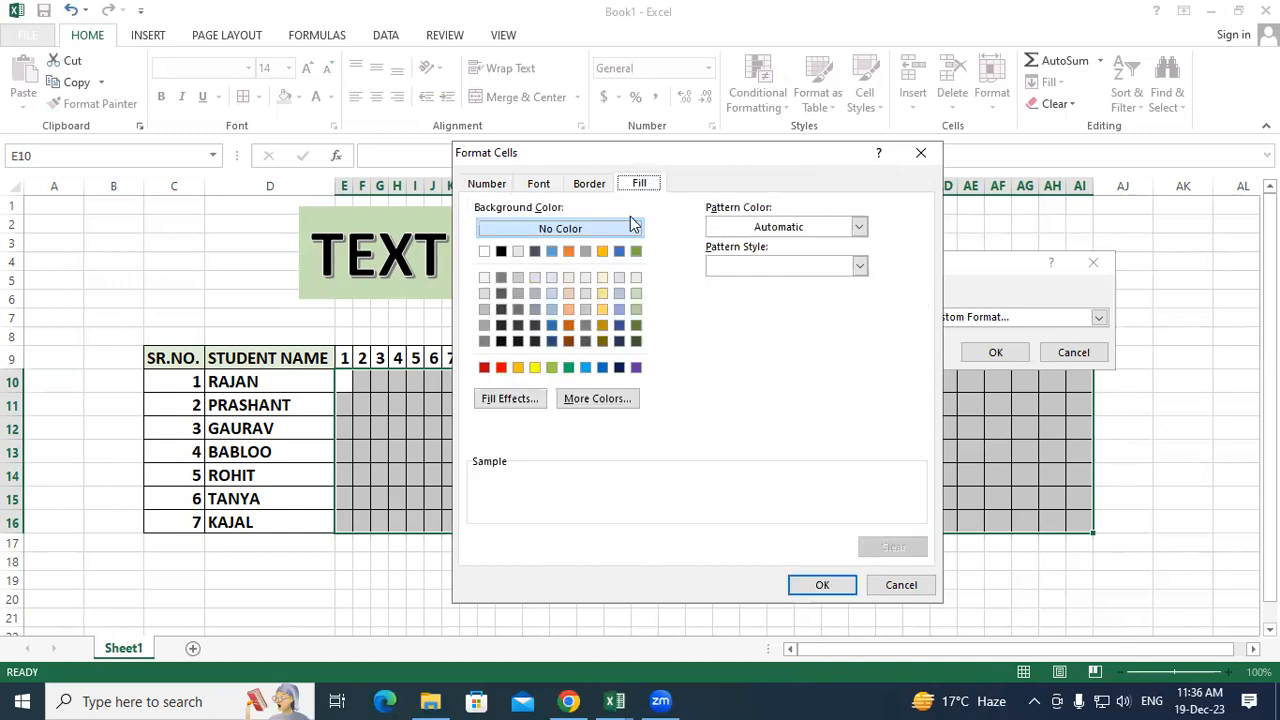
click(567, 367)
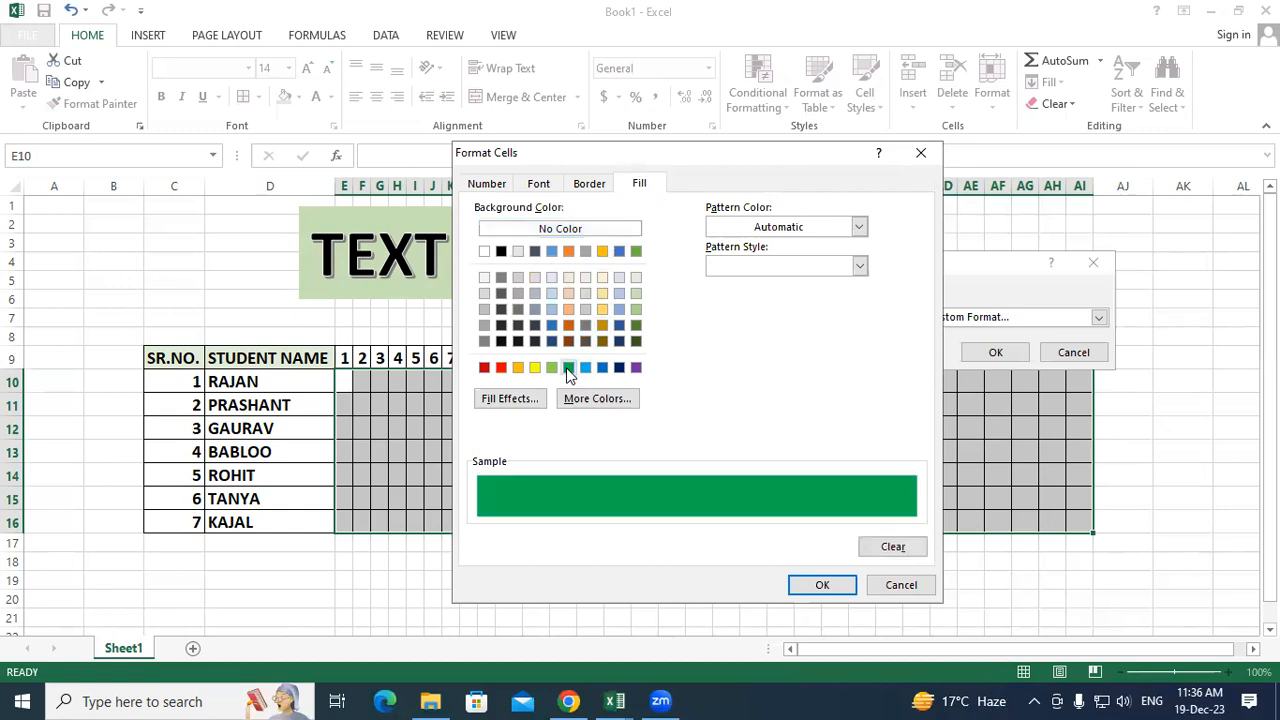
click(819, 589)
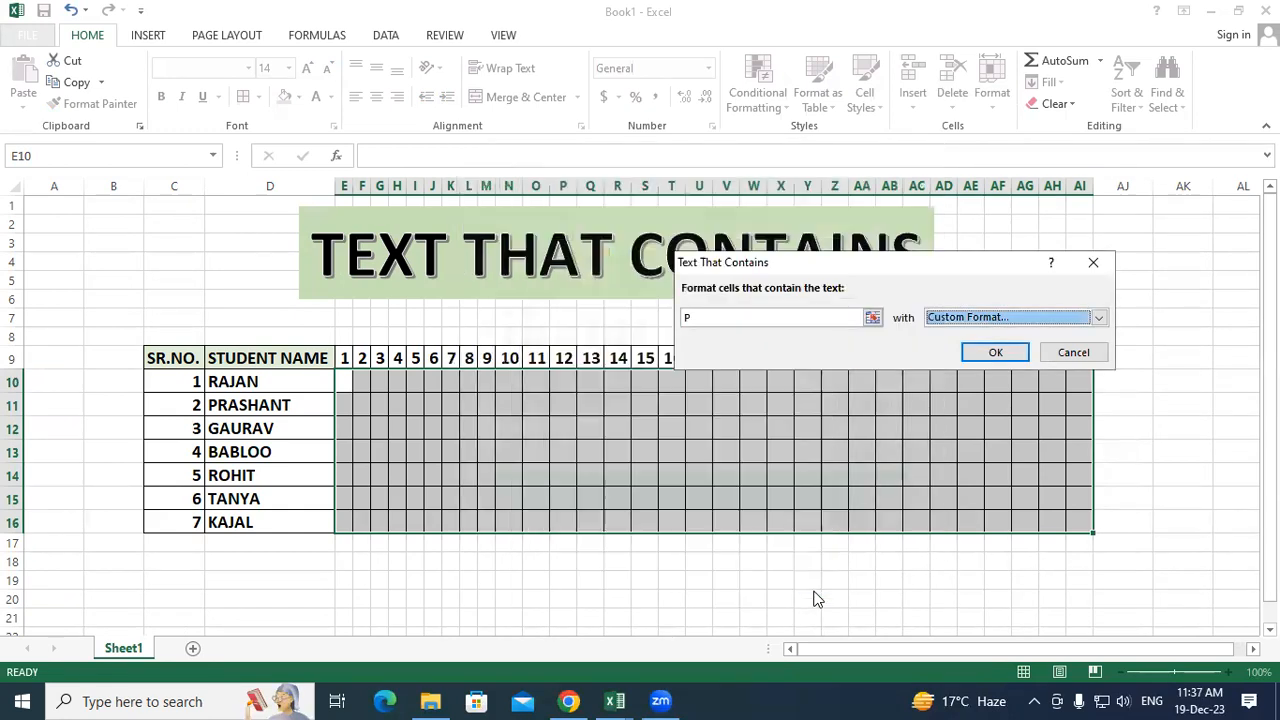
click(1003, 356)
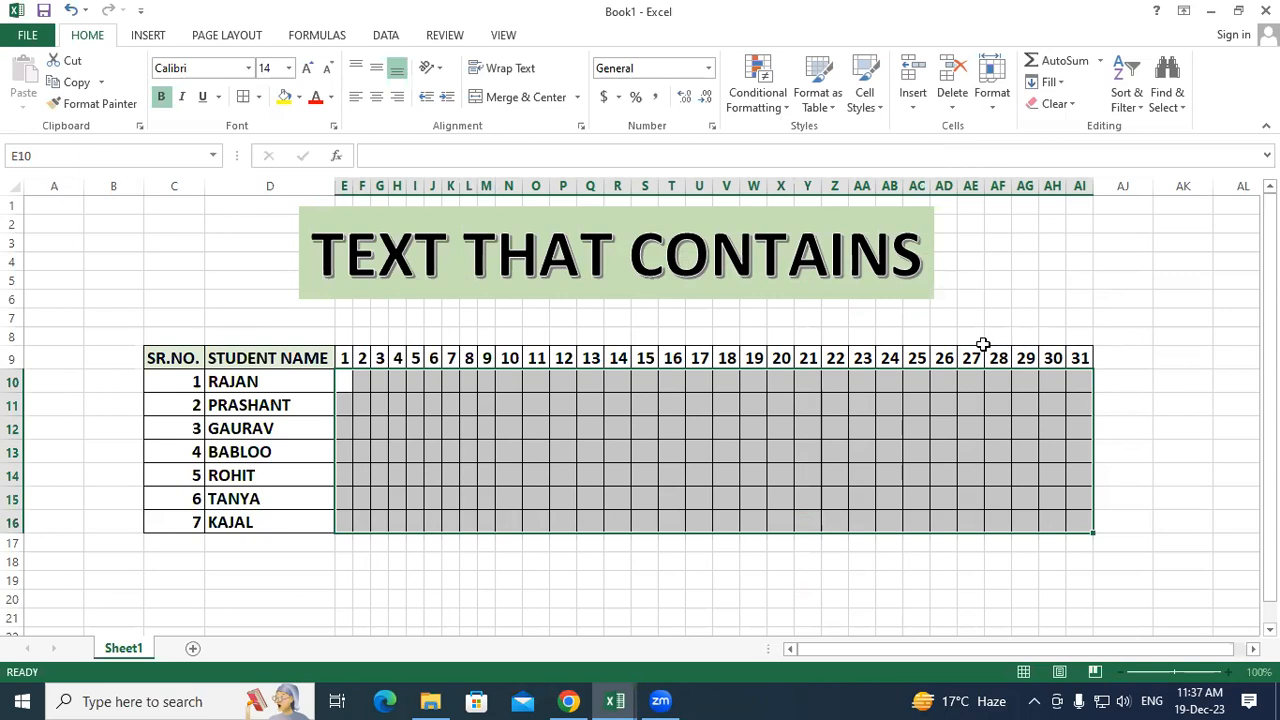
Start another Text that Contains rule on E10:AI16 for the text A, using a custom format
click(758, 100)
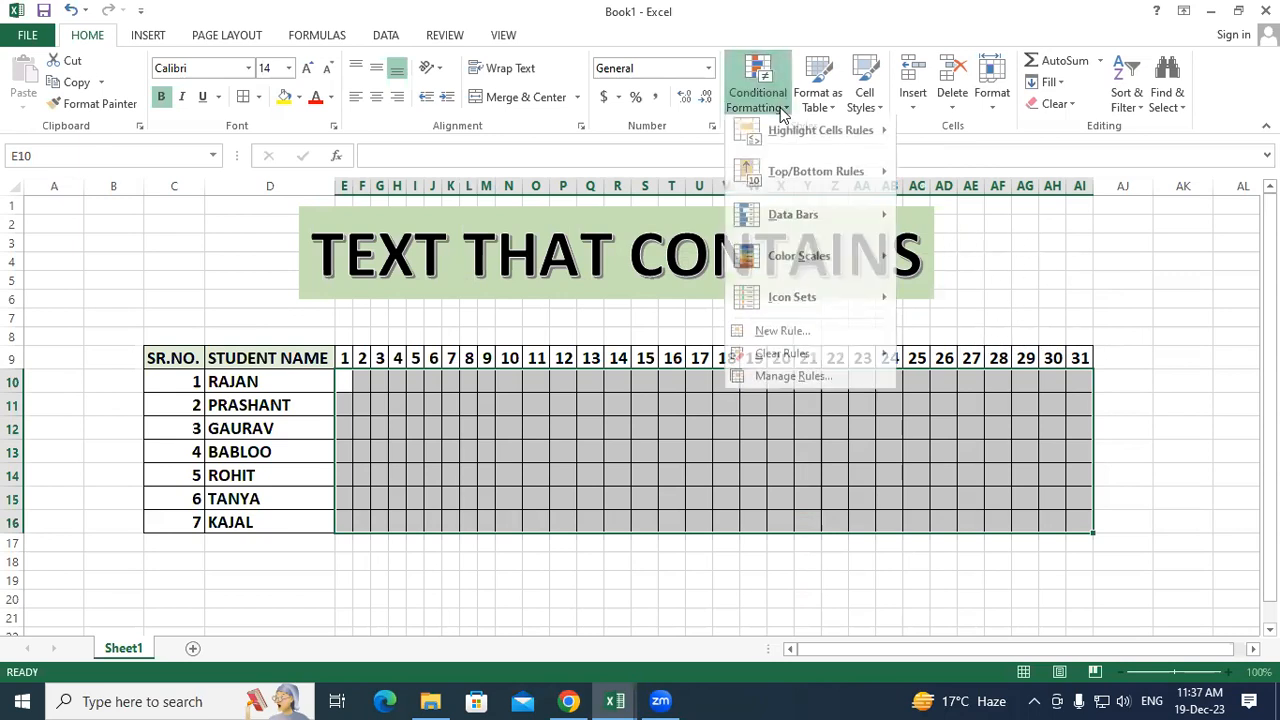
mouse_move(815, 140)
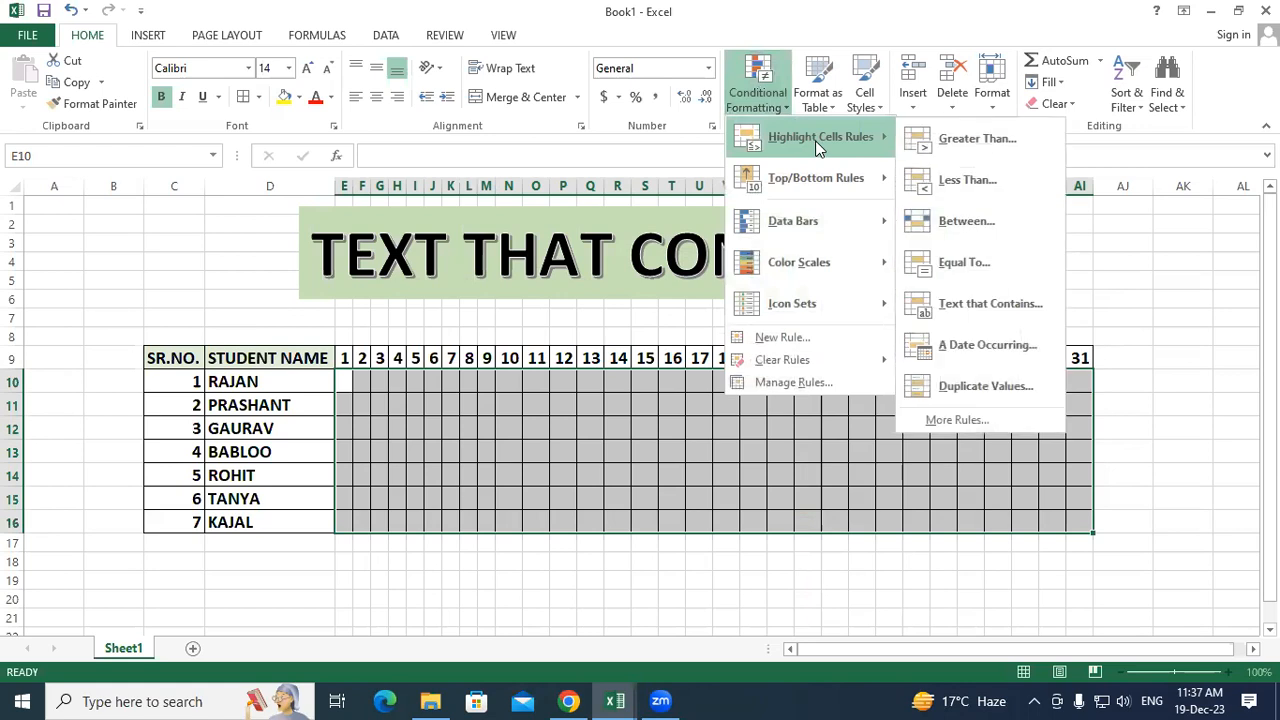
click(988, 303)
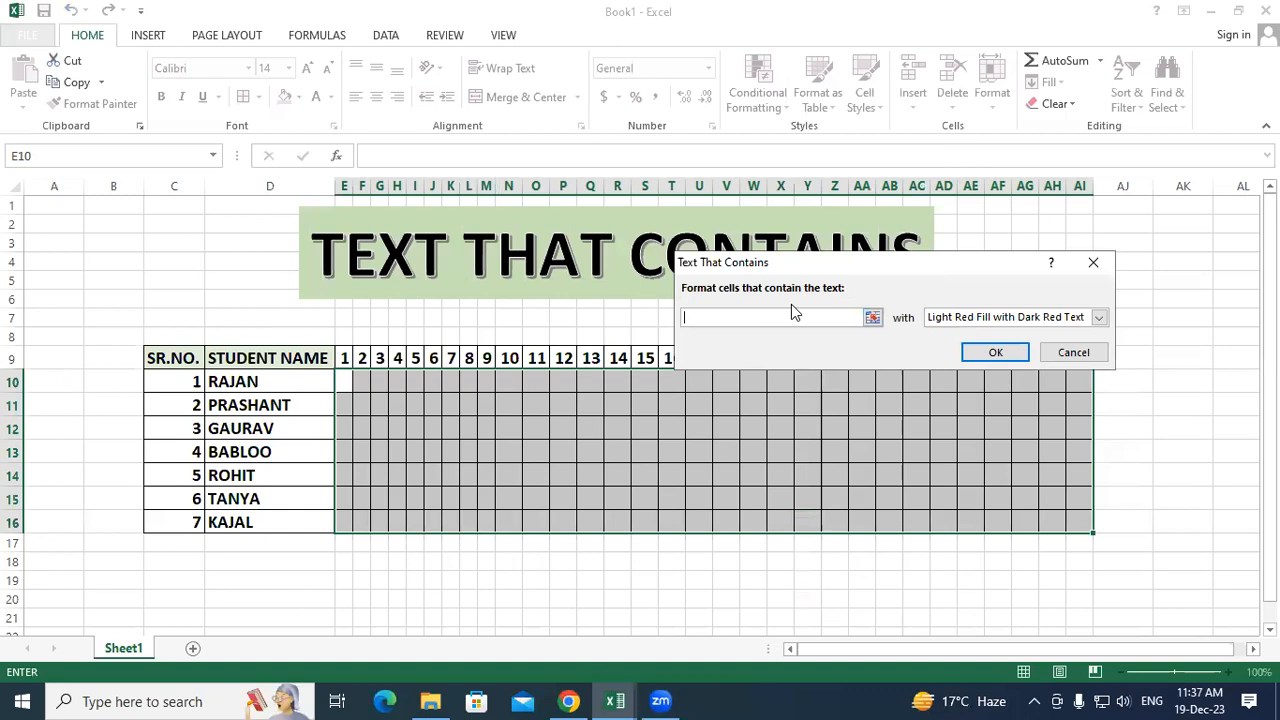
text(A)
click(1098, 317)
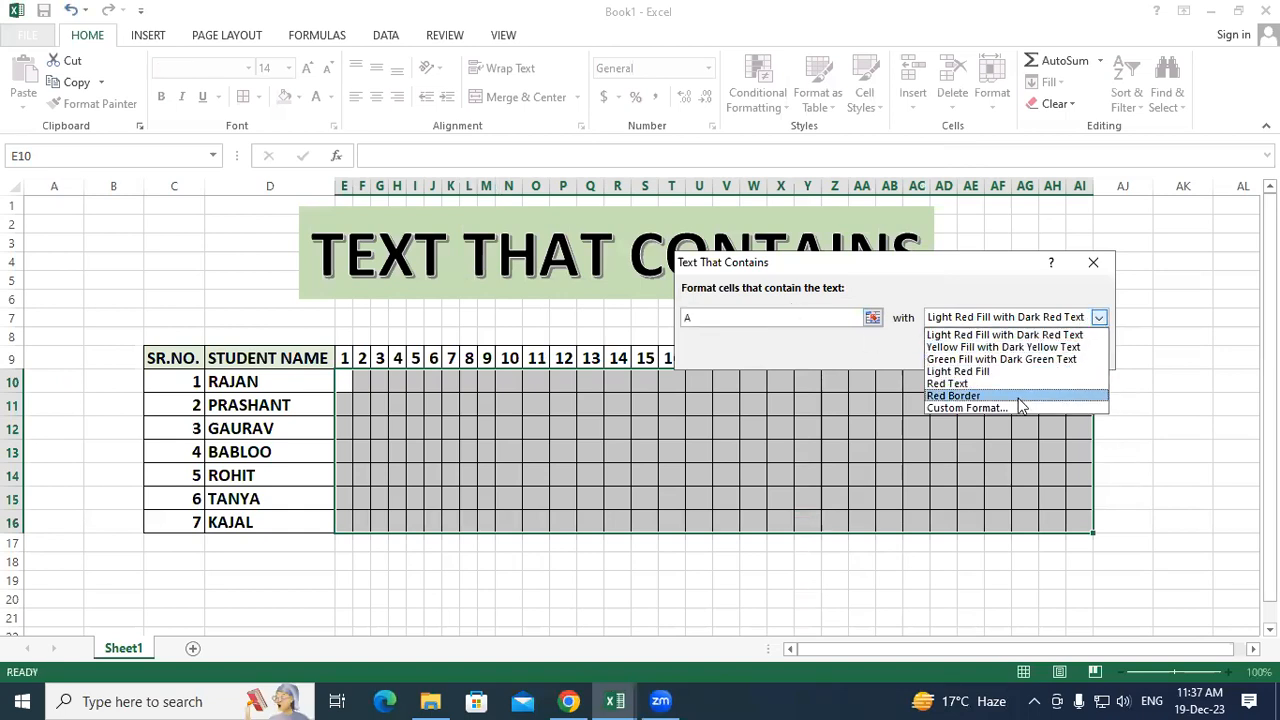
click(1014, 405)
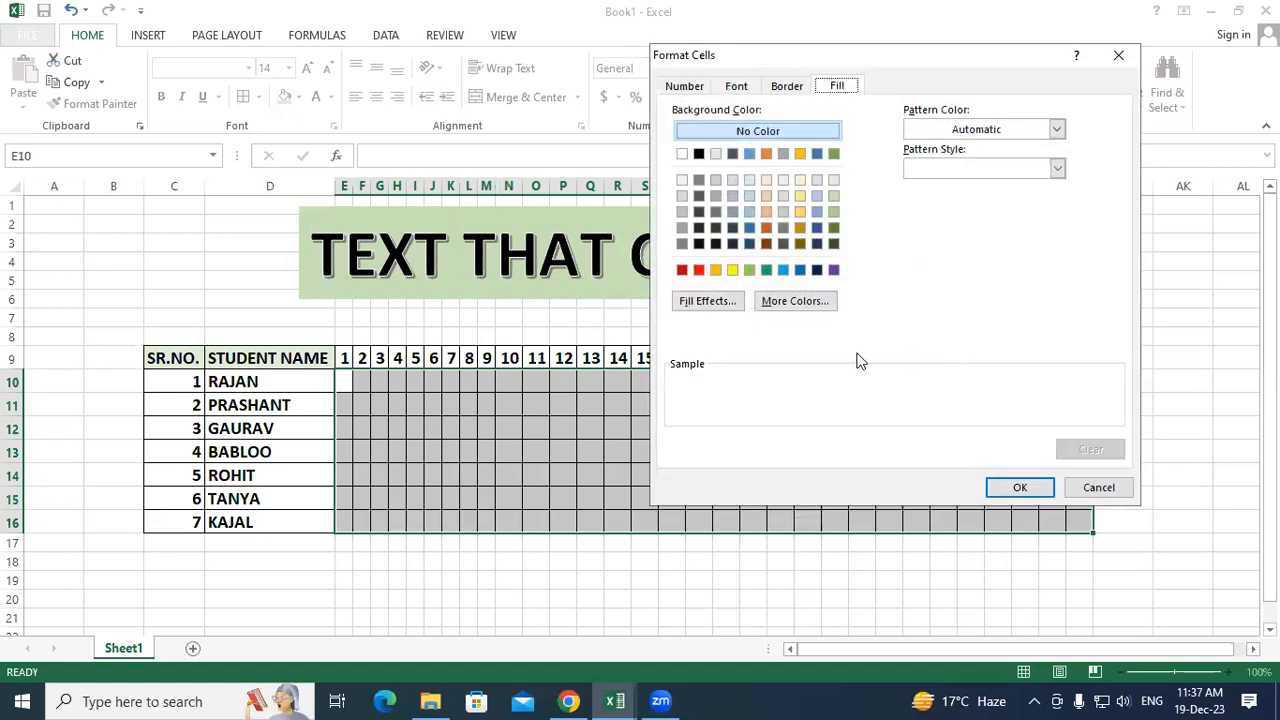
Give the A rule a bold white font with a red fill and apply the rule
click(753, 93)
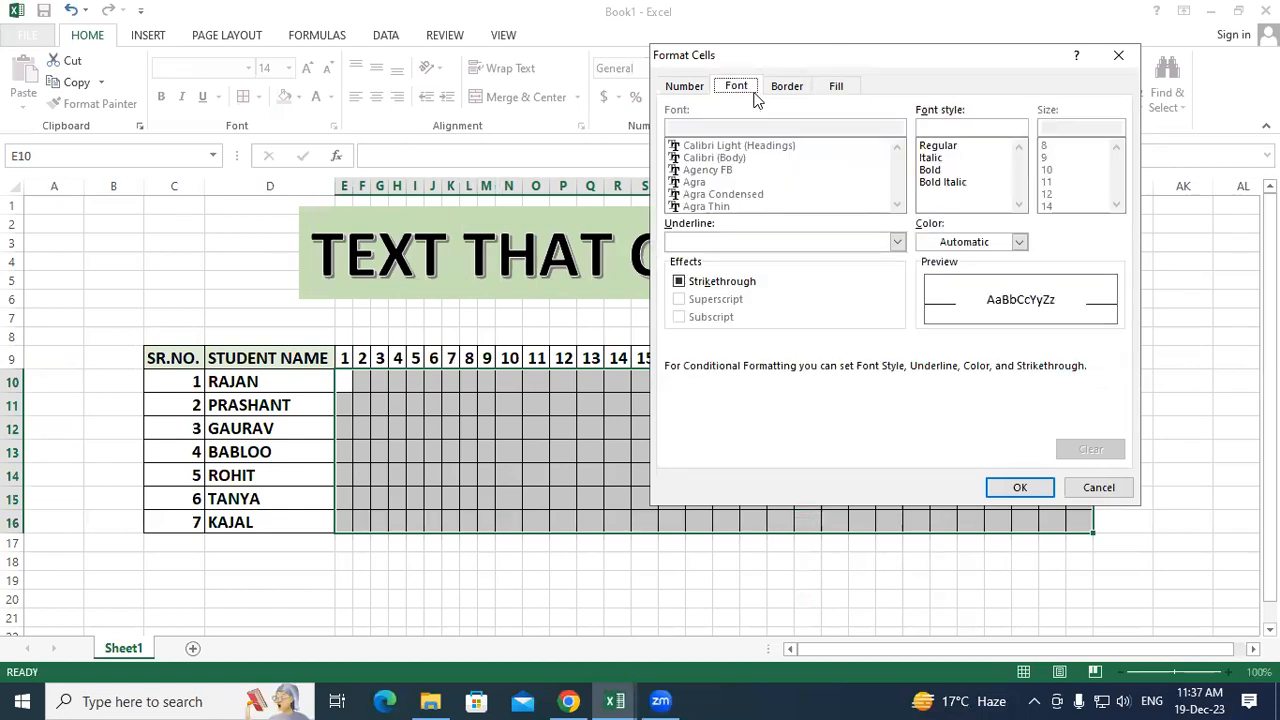
click(936, 172)
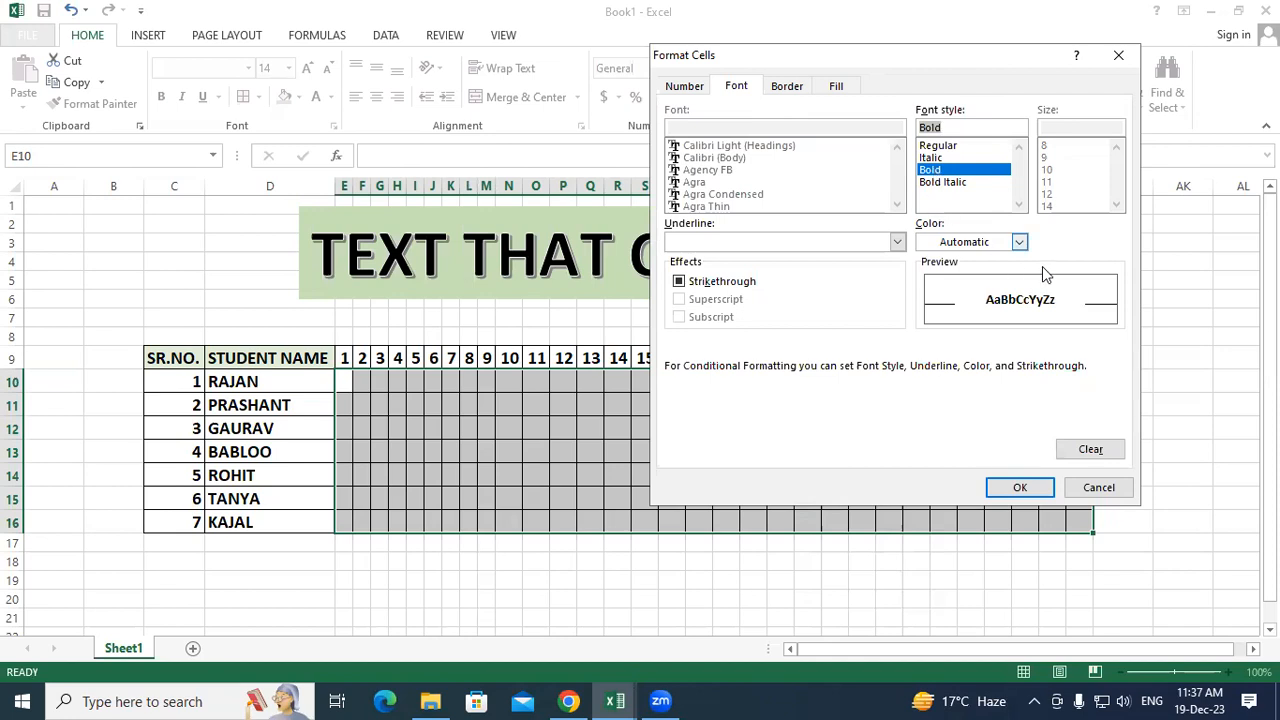
click(1019, 242)
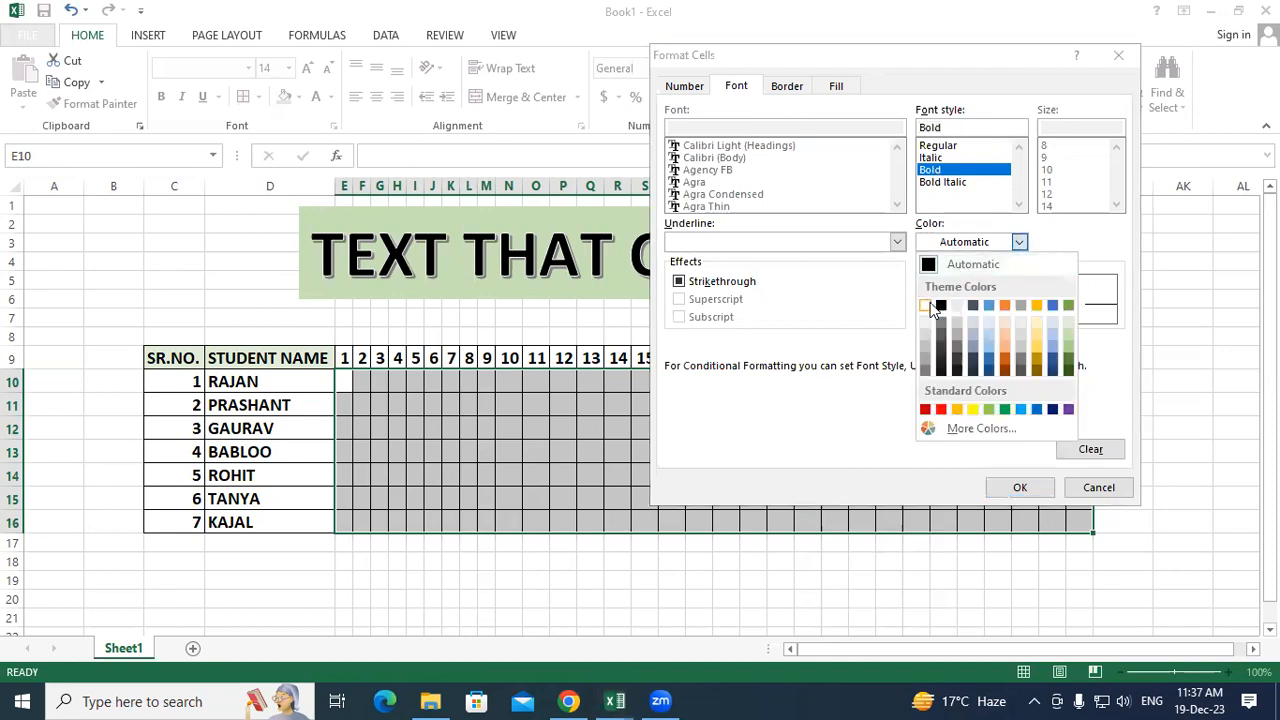
click(930, 308)
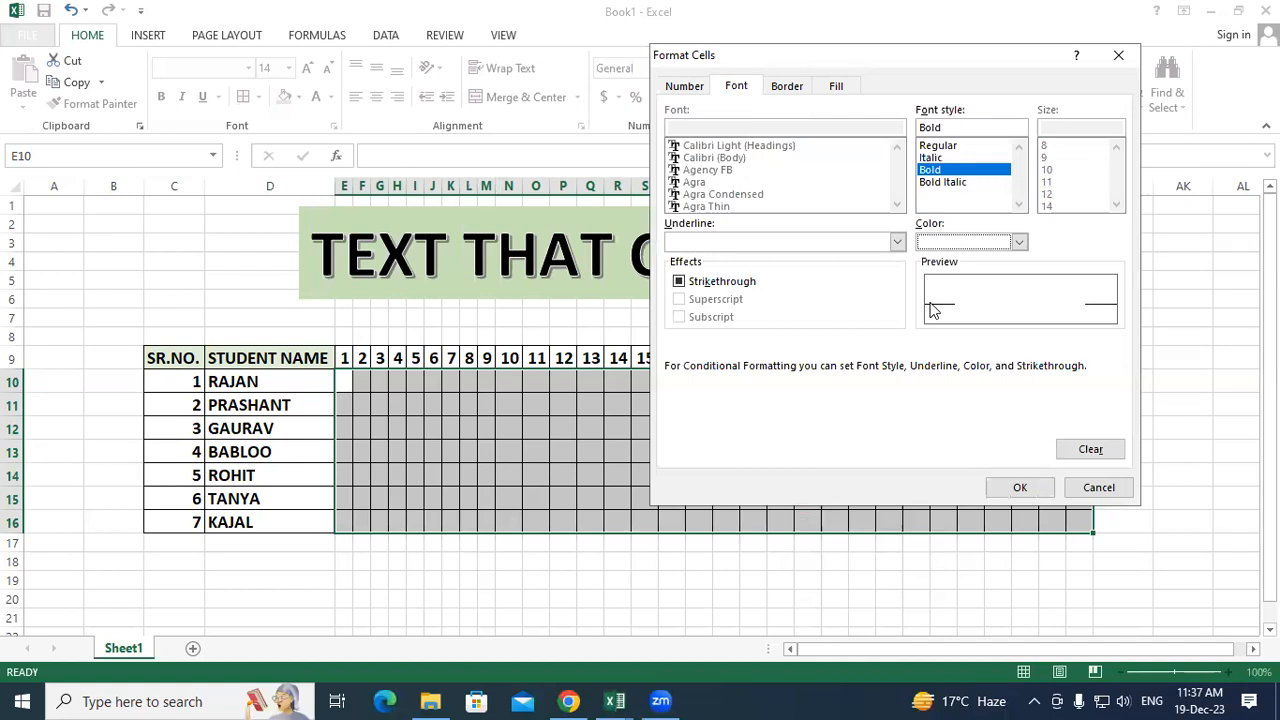
click(846, 87)
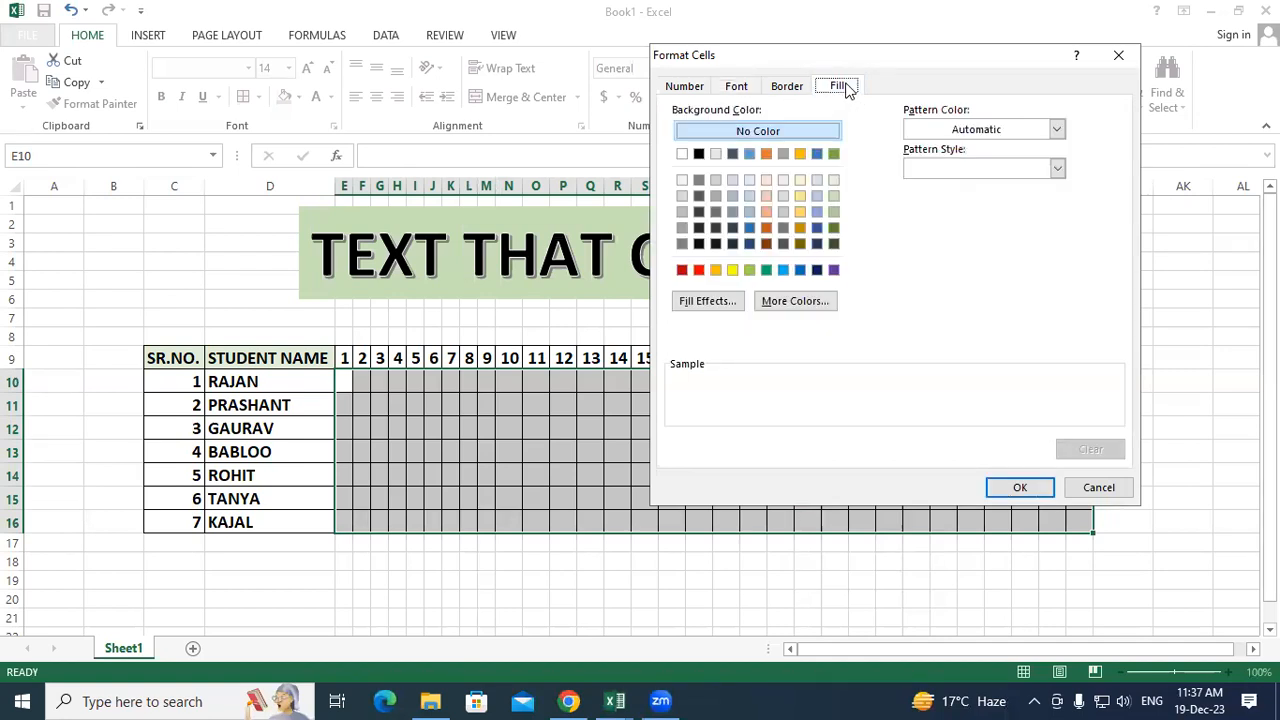
click(699, 270)
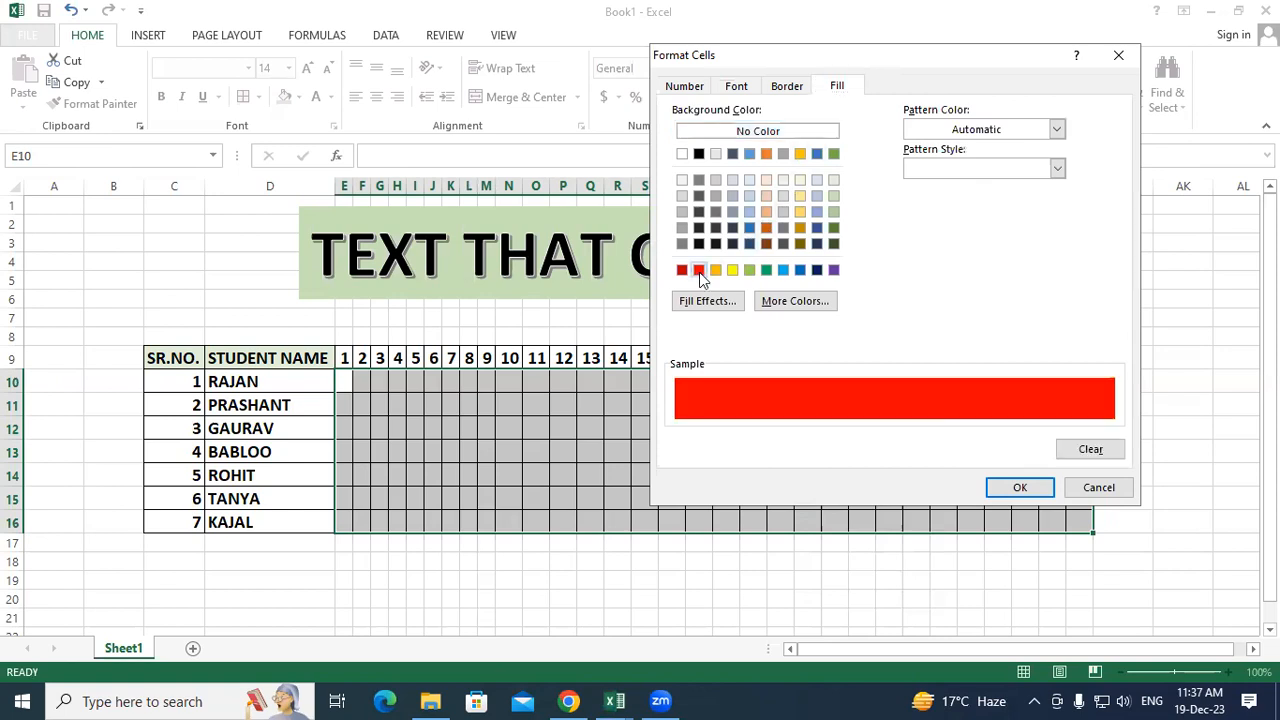
click(1042, 487)
click(1004, 356)
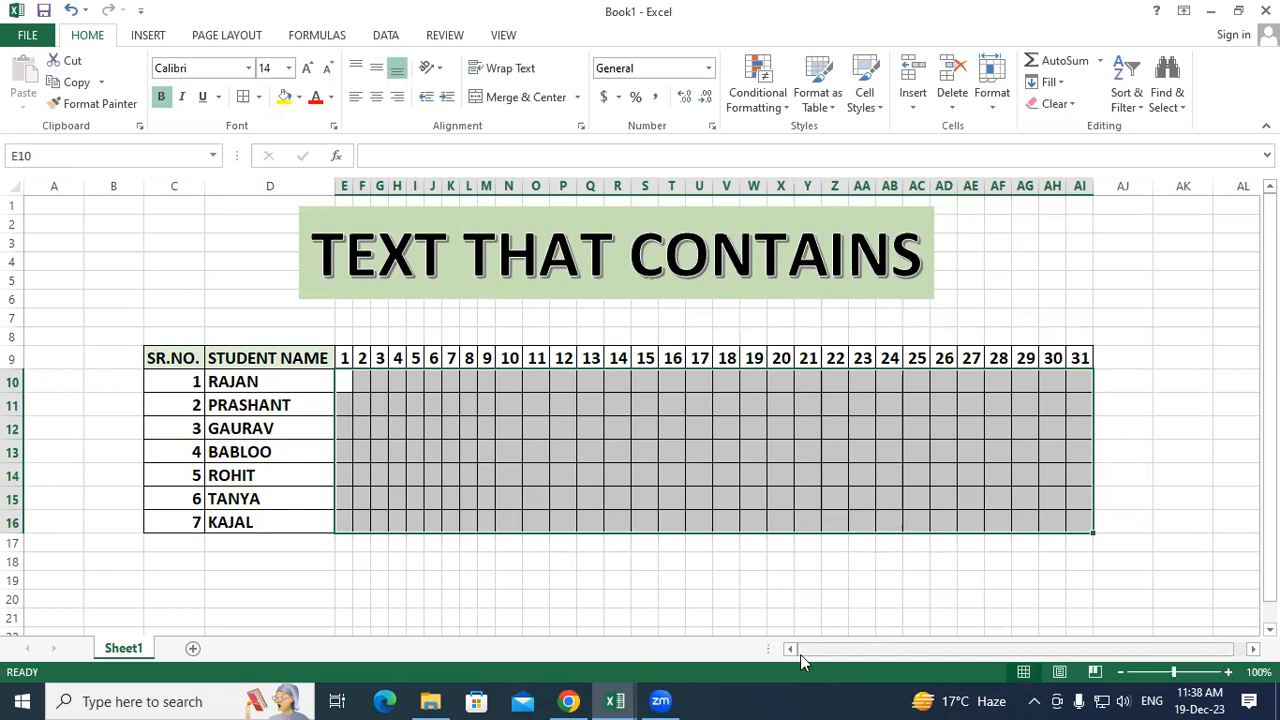
Start a third Text that Contains rule on E10:AI16 for the text L, using a custom format
click(766, 104)
mouse_move(819, 139)
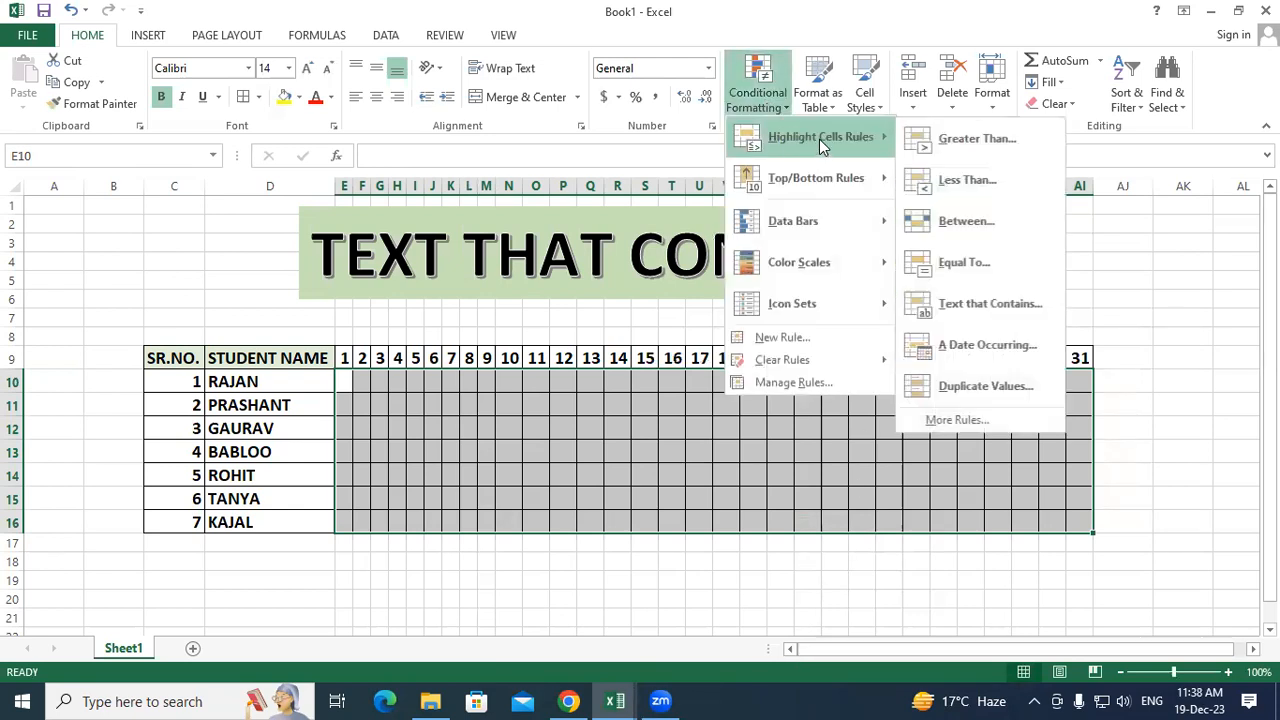
click(979, 309)
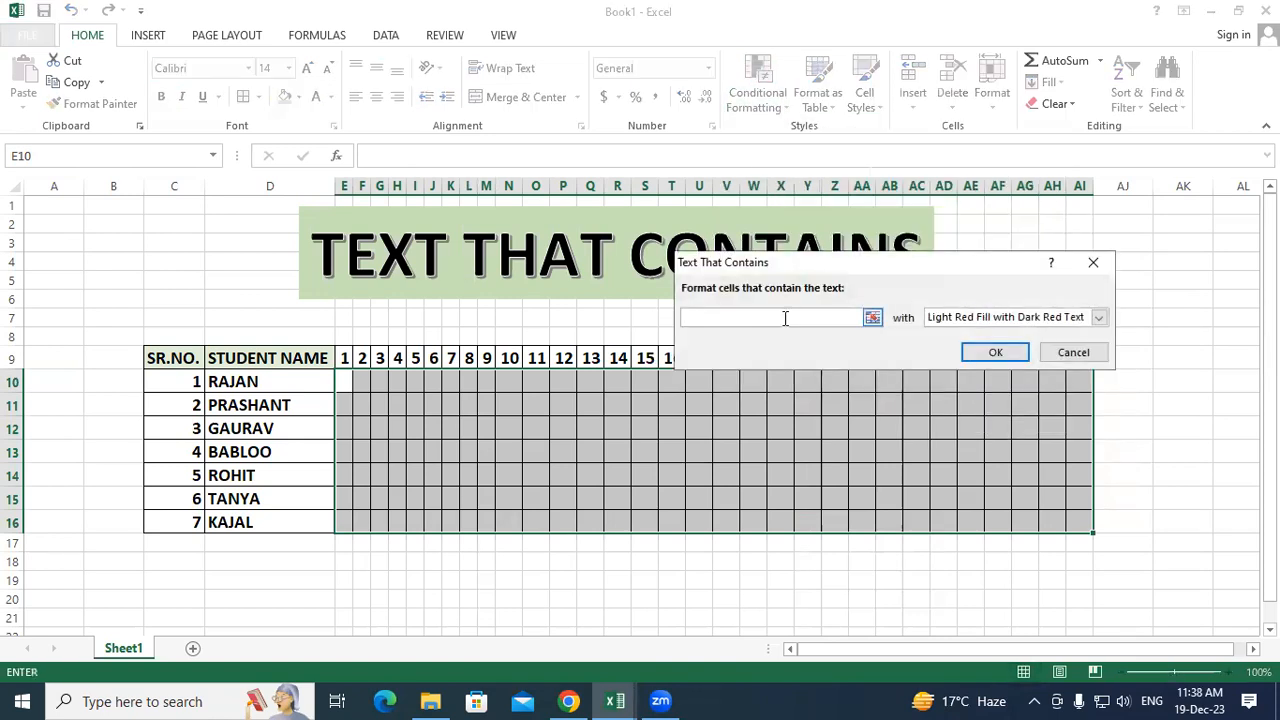
text(L)
click(1097, 318)
click(992, 407)
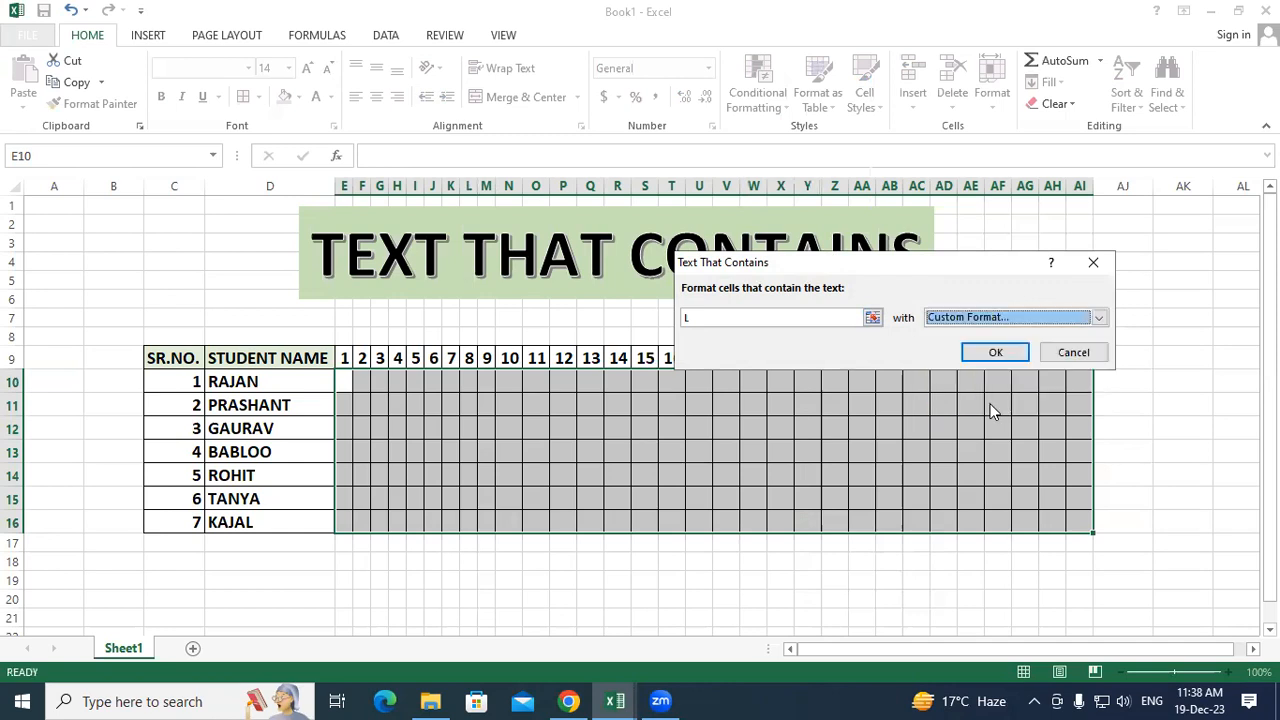
Give the L rule a bold black font with a yellow fill and apply the rule
click(736, 86)
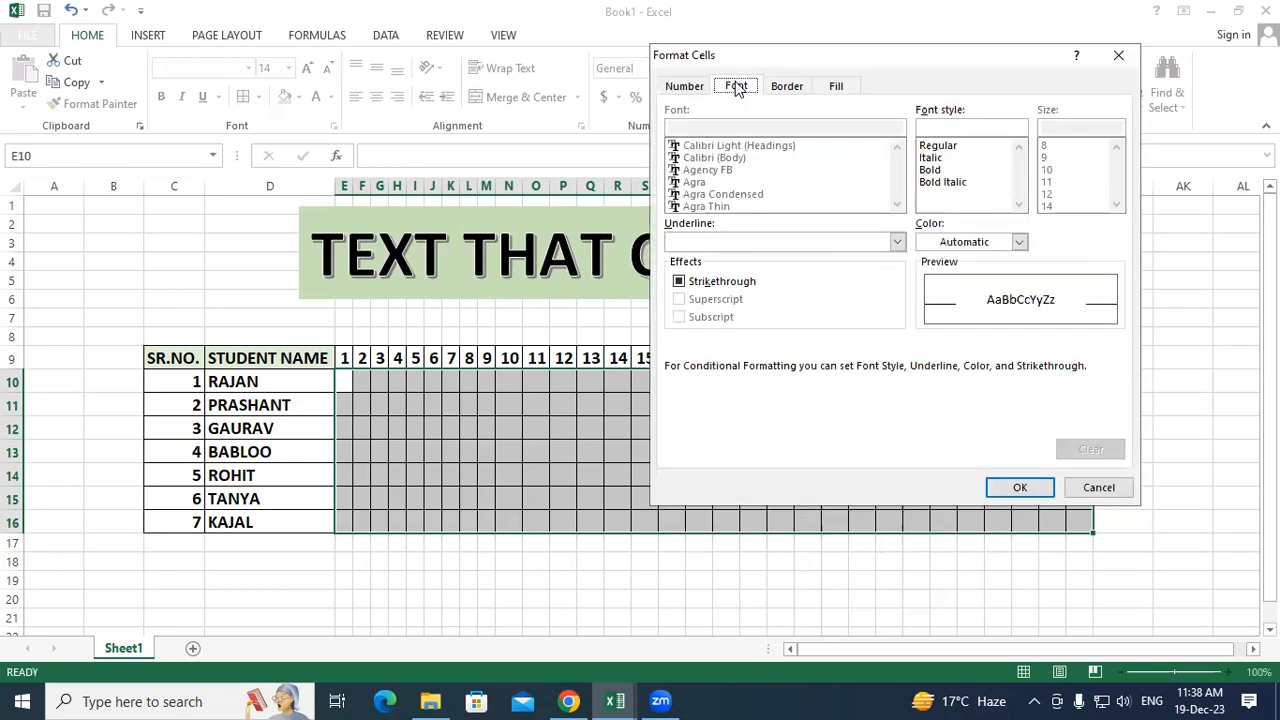
click(929, 171)
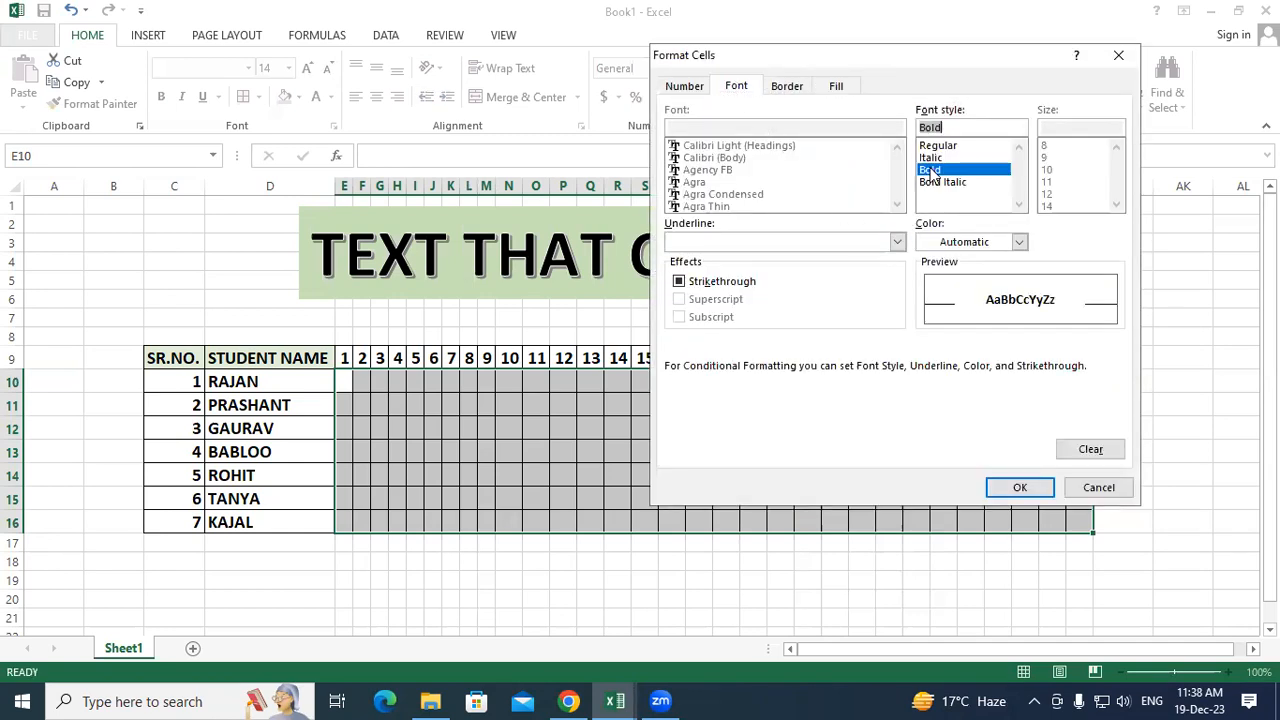
click(1019, 242)
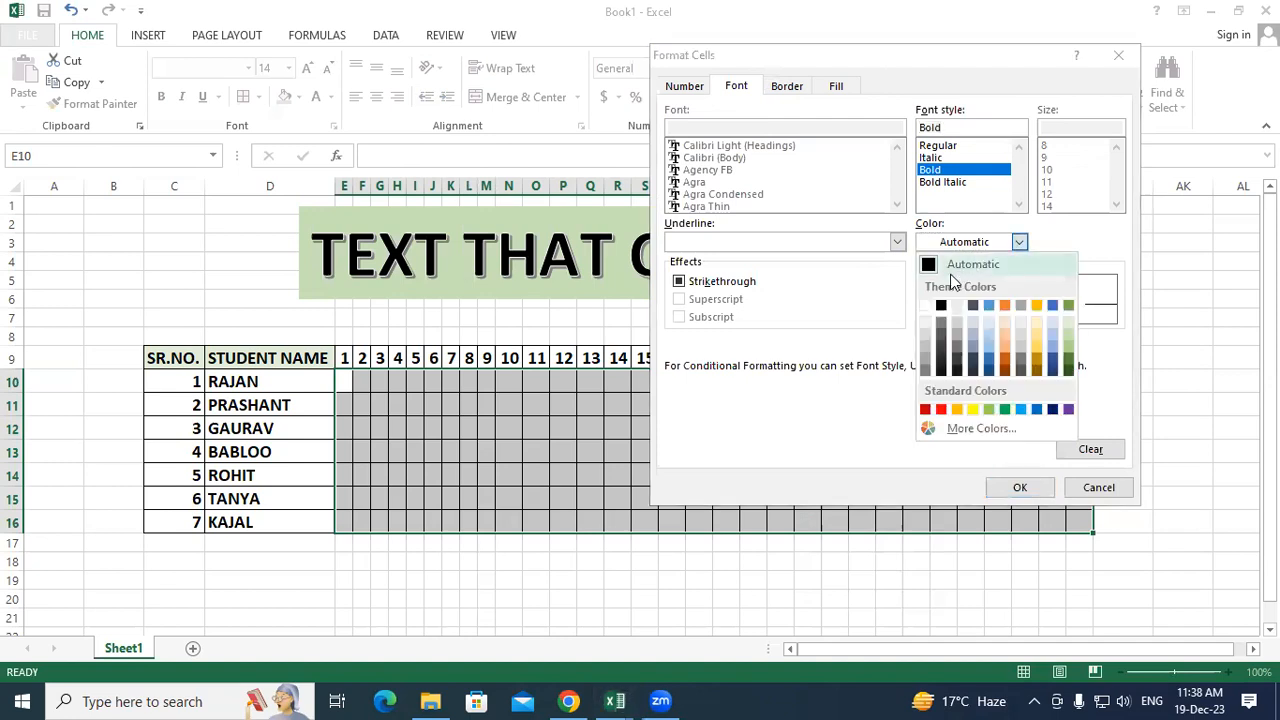
click(941, 305)
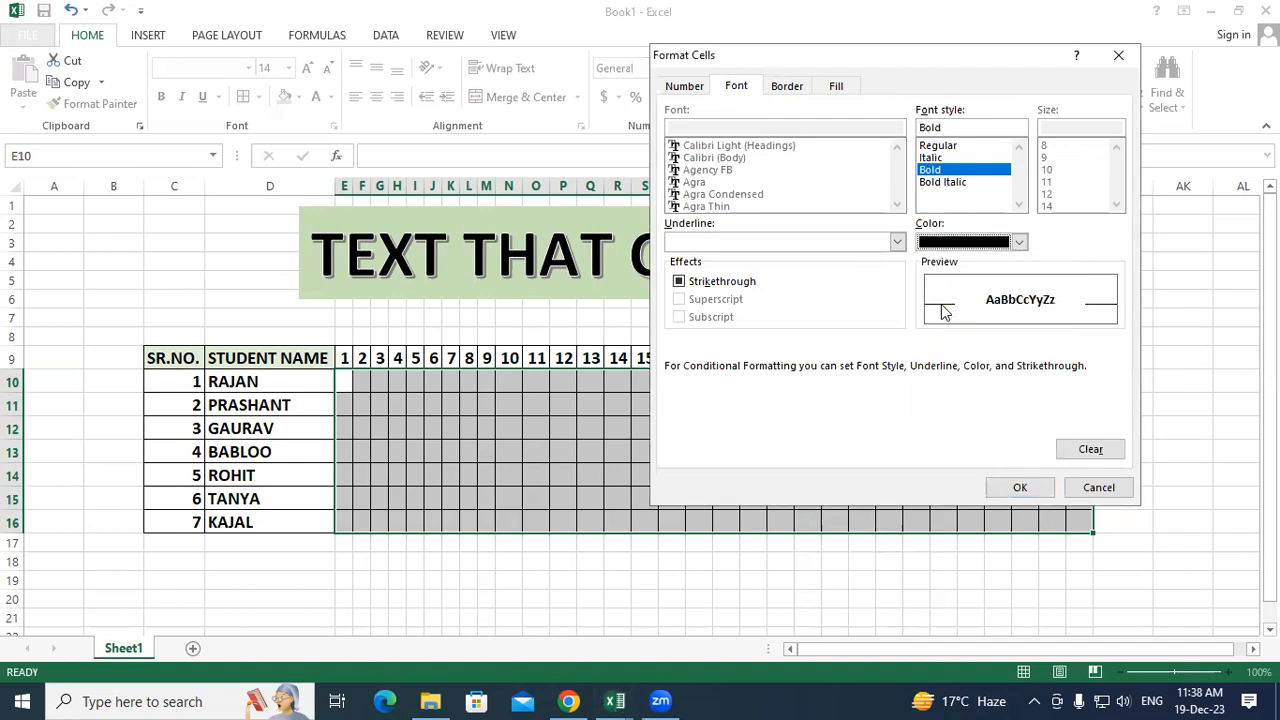
click(838, 87)
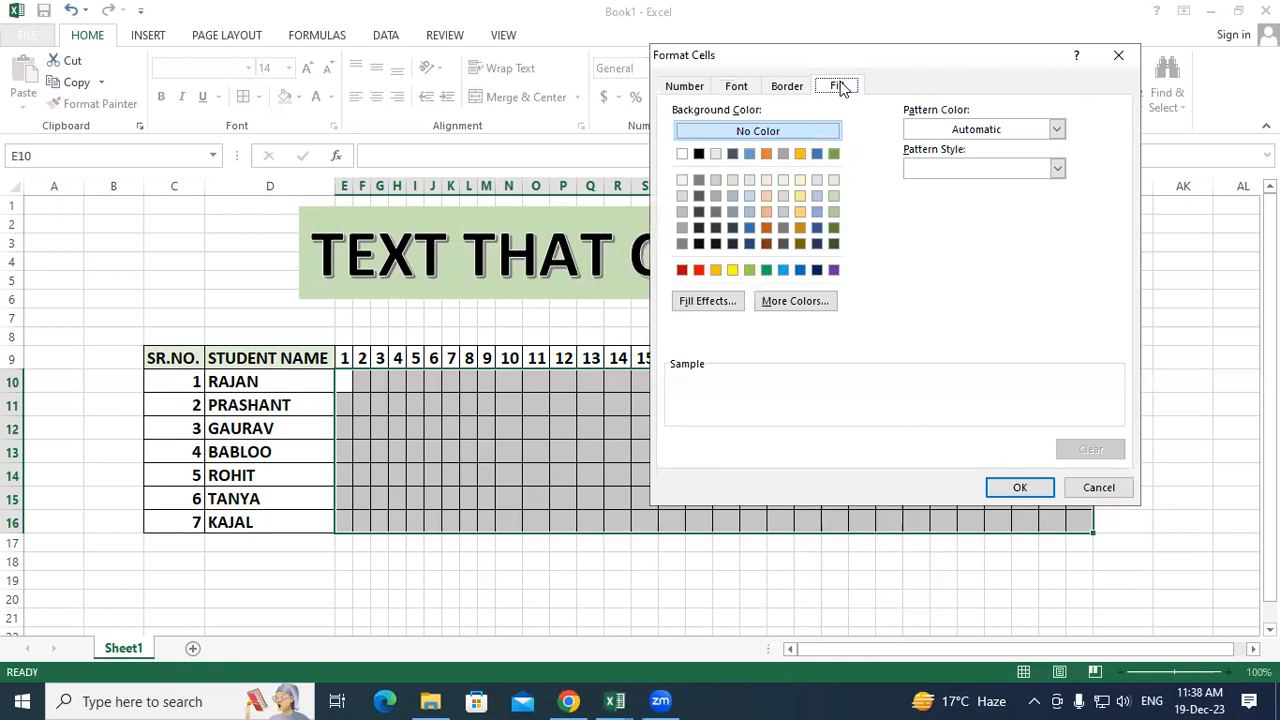
click(732, 269)
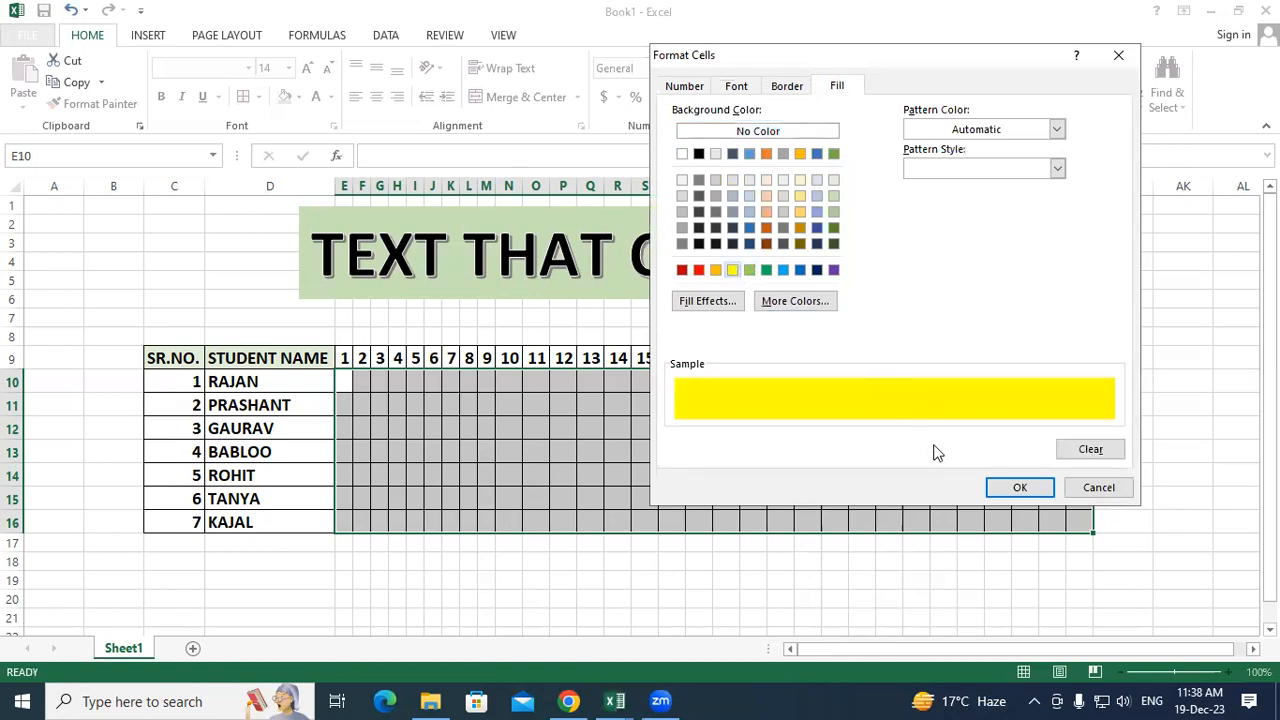
click(1040, 487)
click(998, 353)
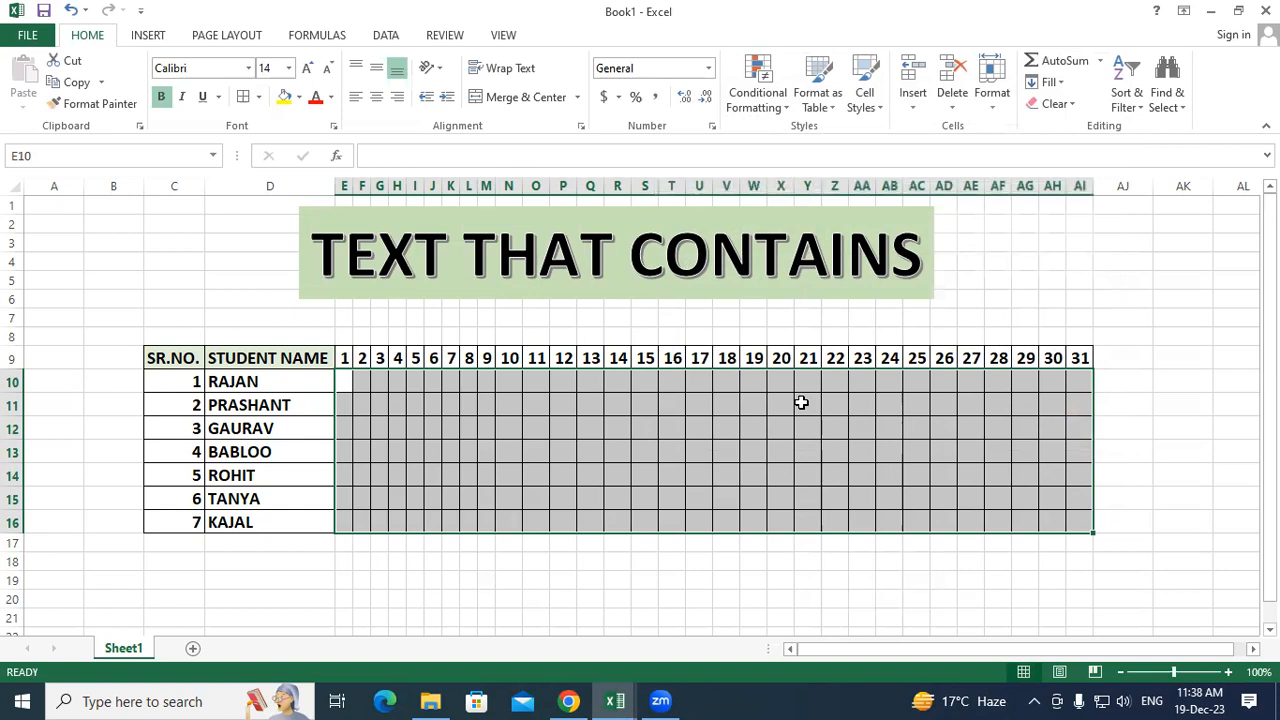
Increase the font size of the day headers and attendance grid in E9:AI16 to 18
click(801, 402)
click(430, 400)
drag(342, 361, 1082, 522)
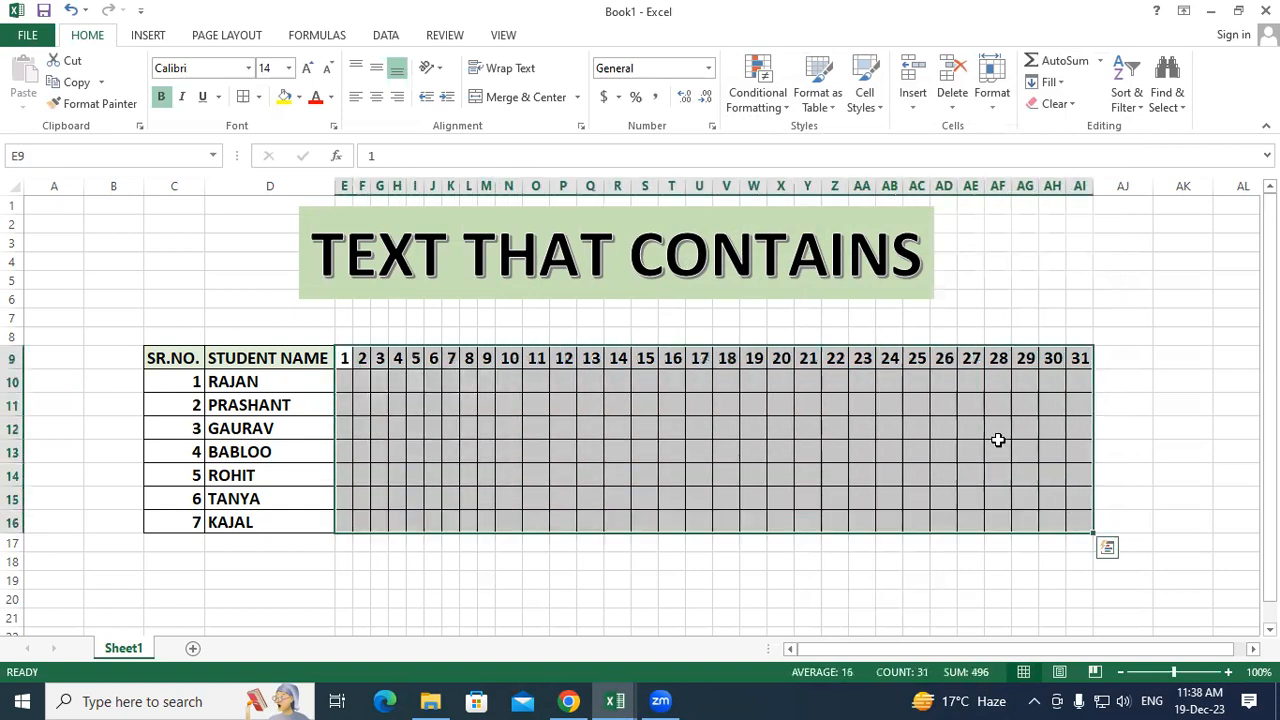
click(330, 72)
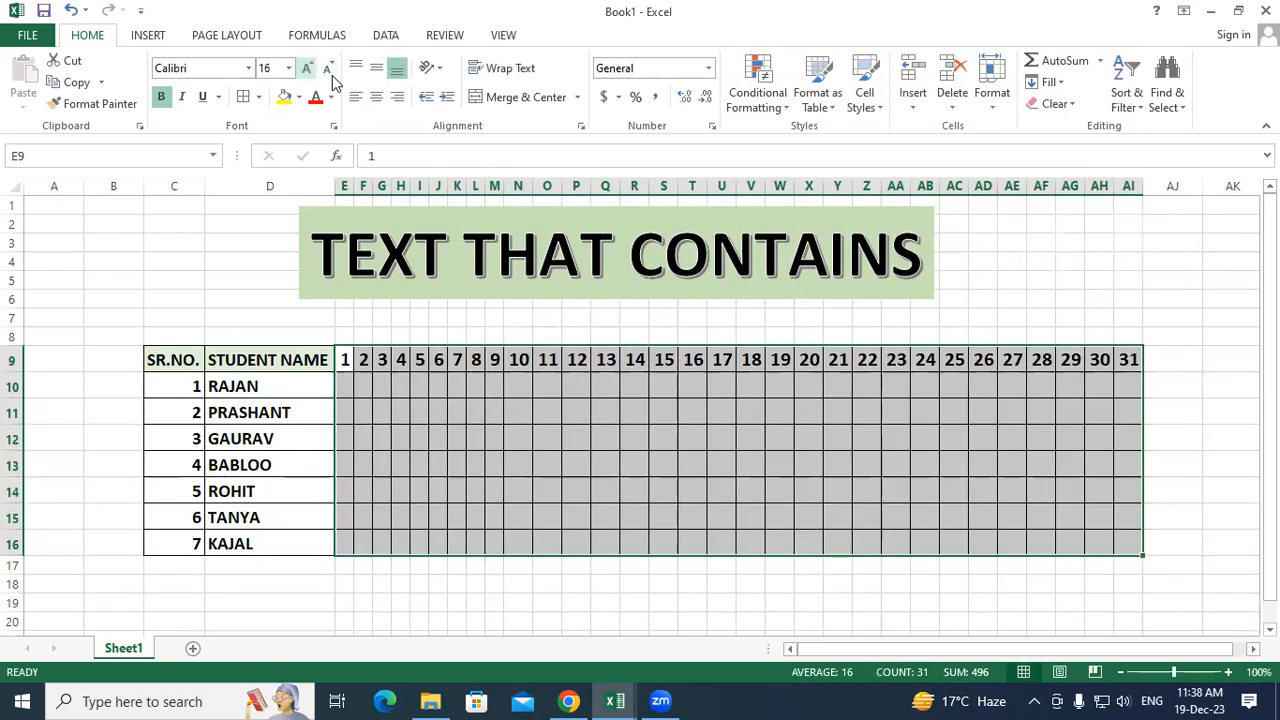
click(307, 68)
click(476, 394)
Enter P in cells G10 to G14 under day 3 to test the P rule
click(378, 390)
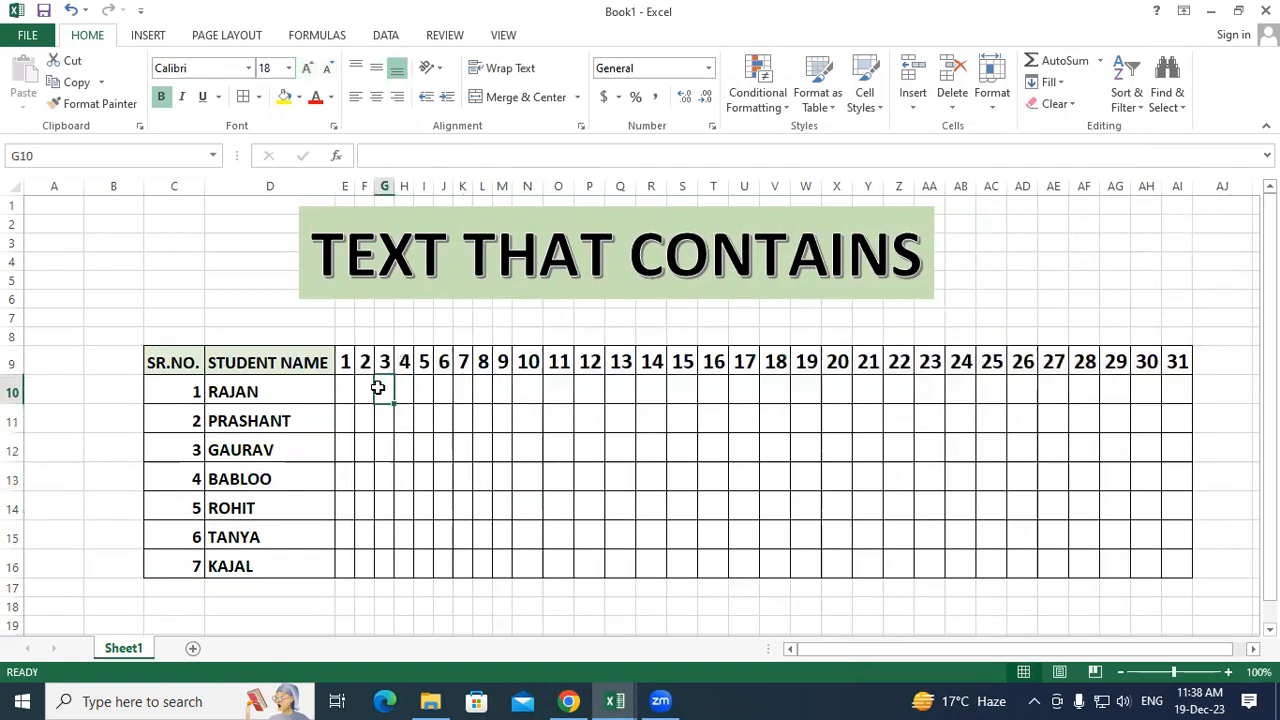
text(P)
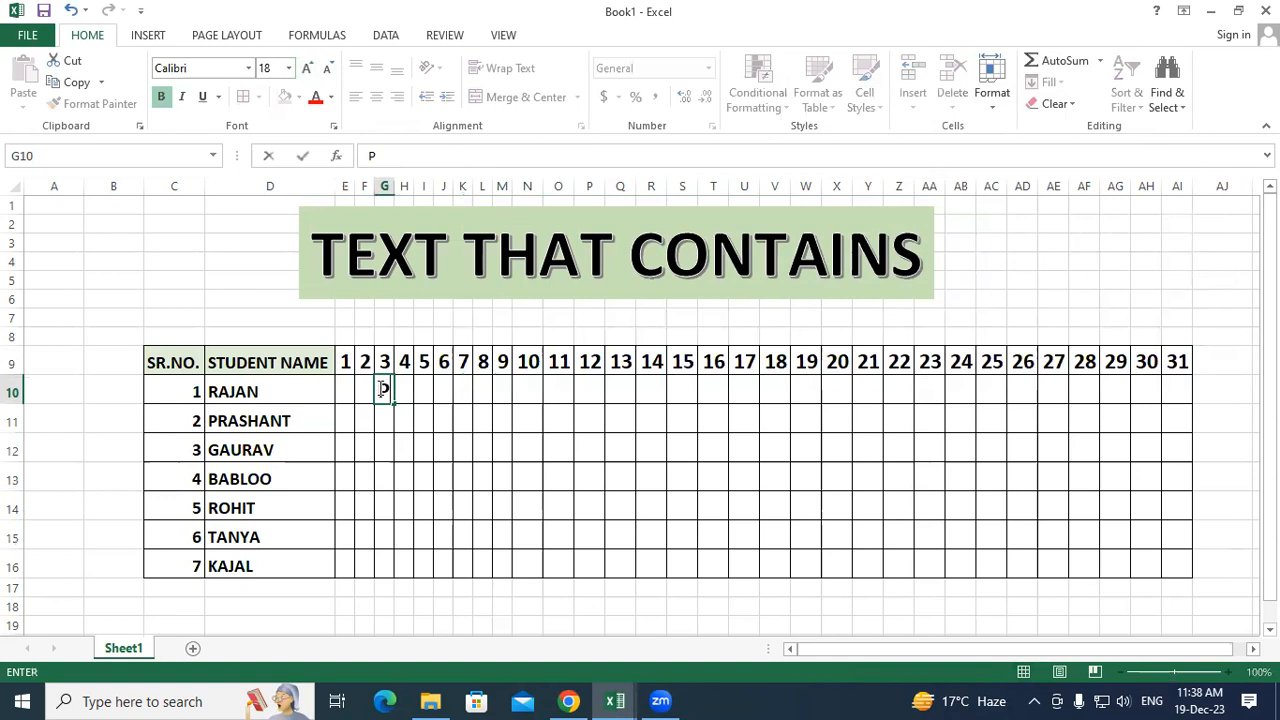
key(Return)
text(P)
key(Return)
text(P)
key(Return)
text(P P)
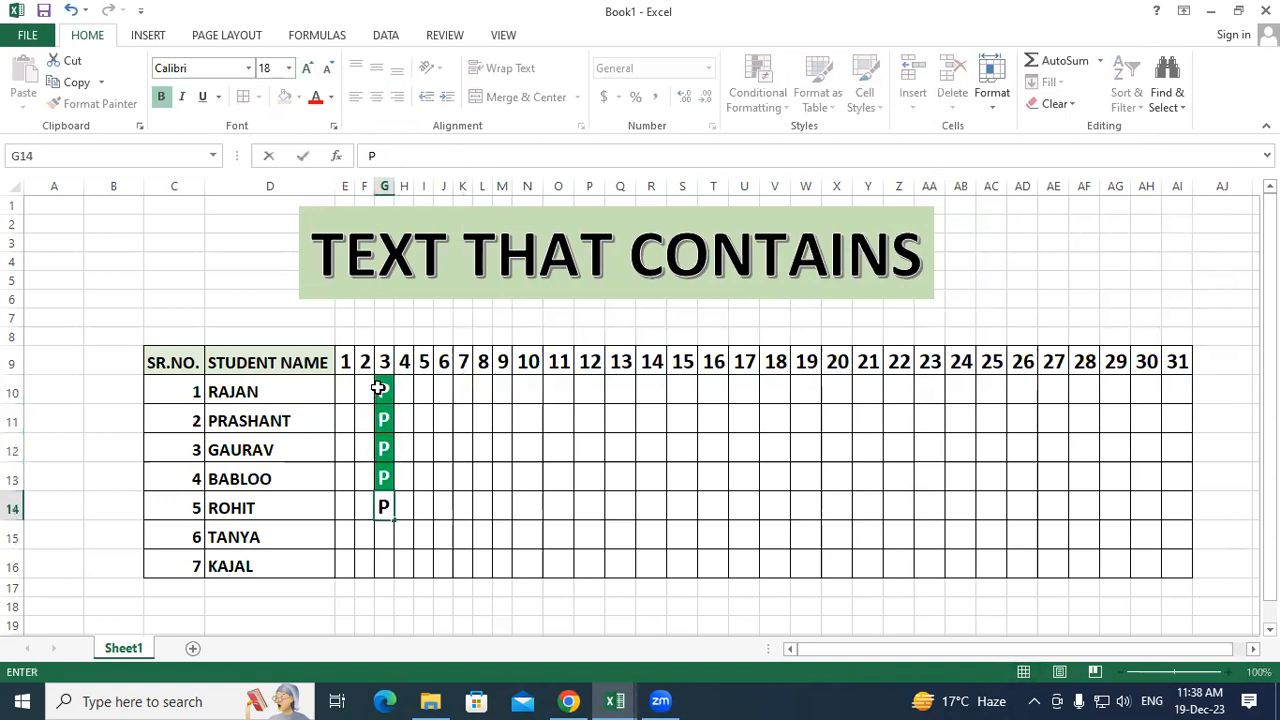
Continue row 14 with P for days 4 to 11 and L for days 12 to 20
key(Right)
text(P)
key(Right)
text(P)
key(Right)
text(P)
key(Right)
text(P	P	P	P	P	)
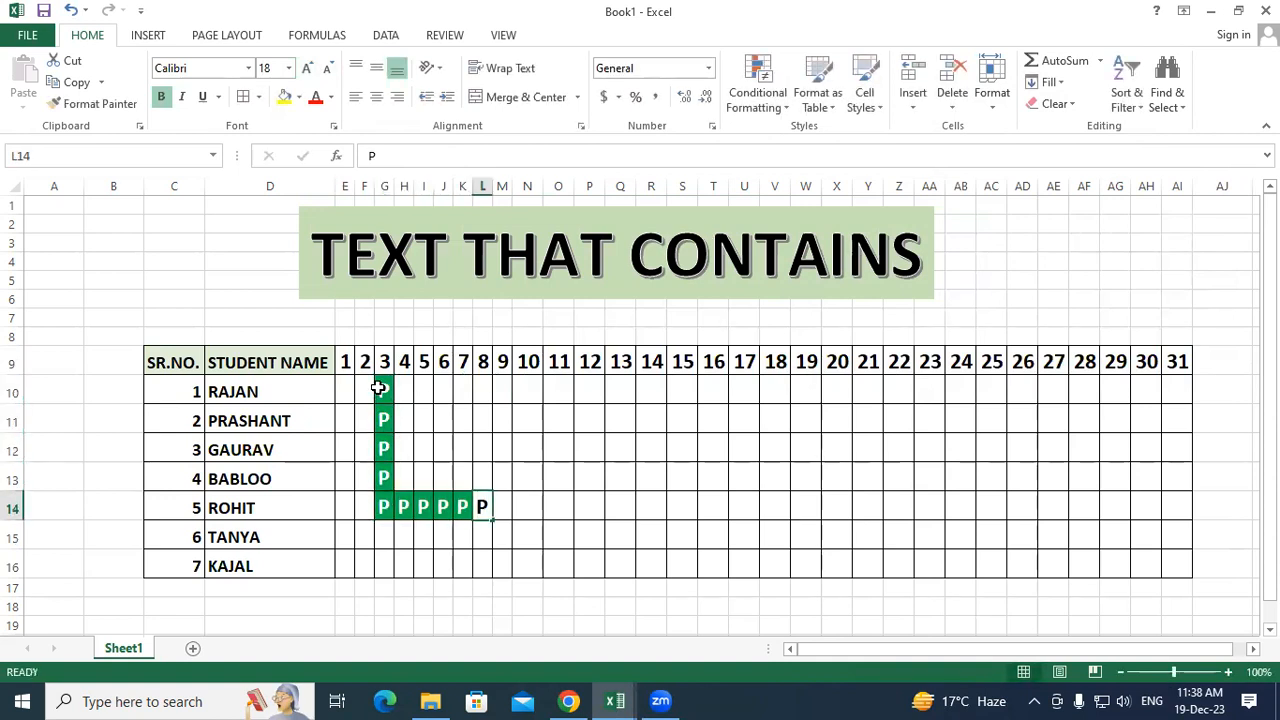
text(	P	P	P	L	L	L	L	L	L	L	L	L	)
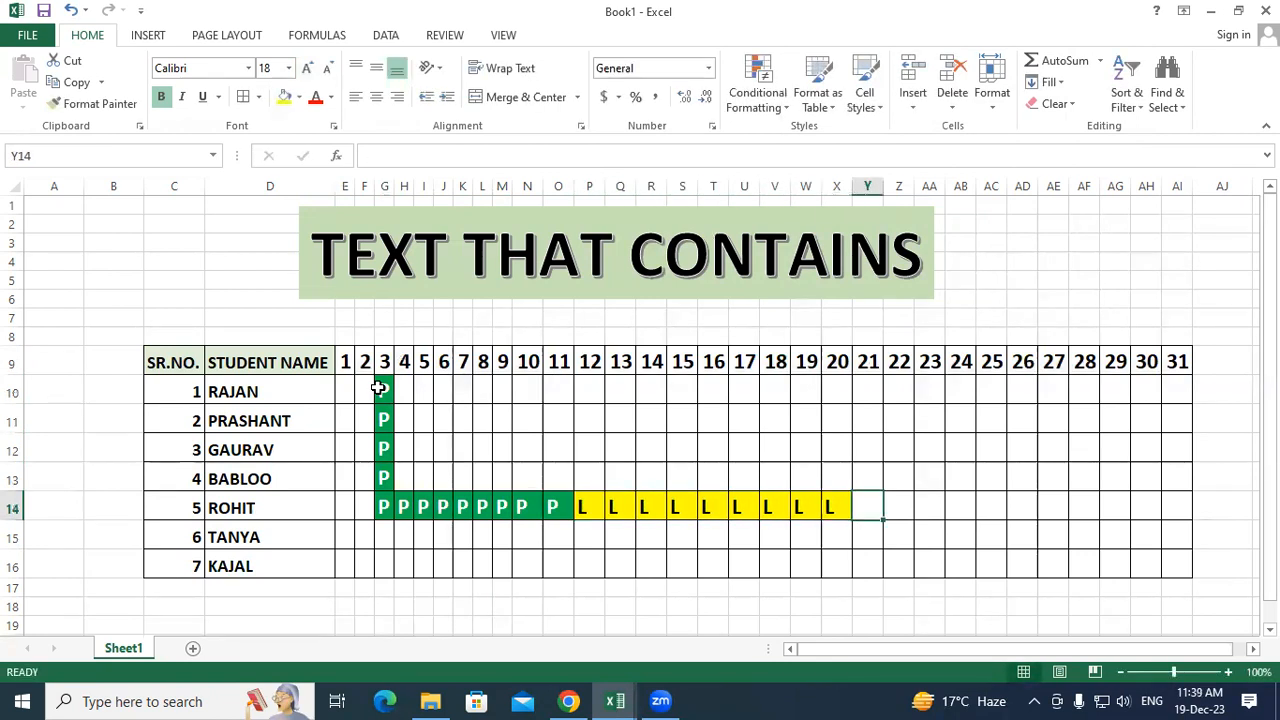
Enter A in row 14 for days 21 to 29 to test the A rule
text(A	A)
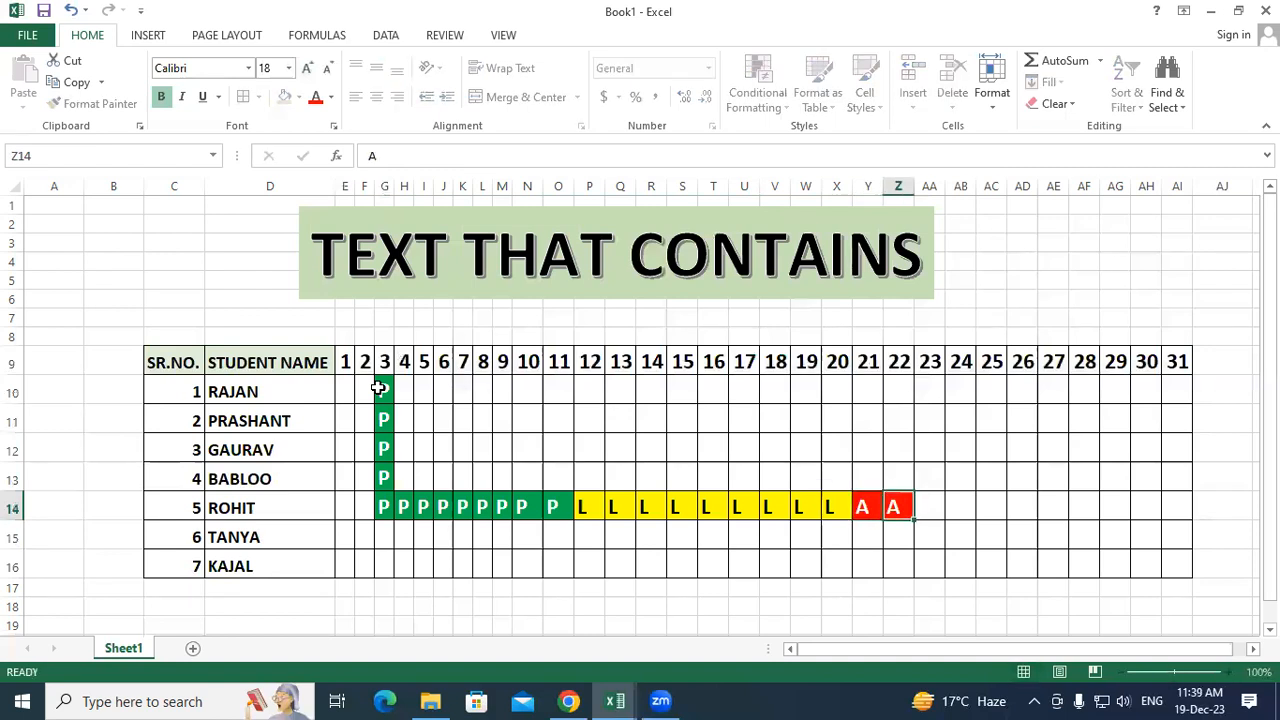
text(	A	A	A	A	A	A	A)
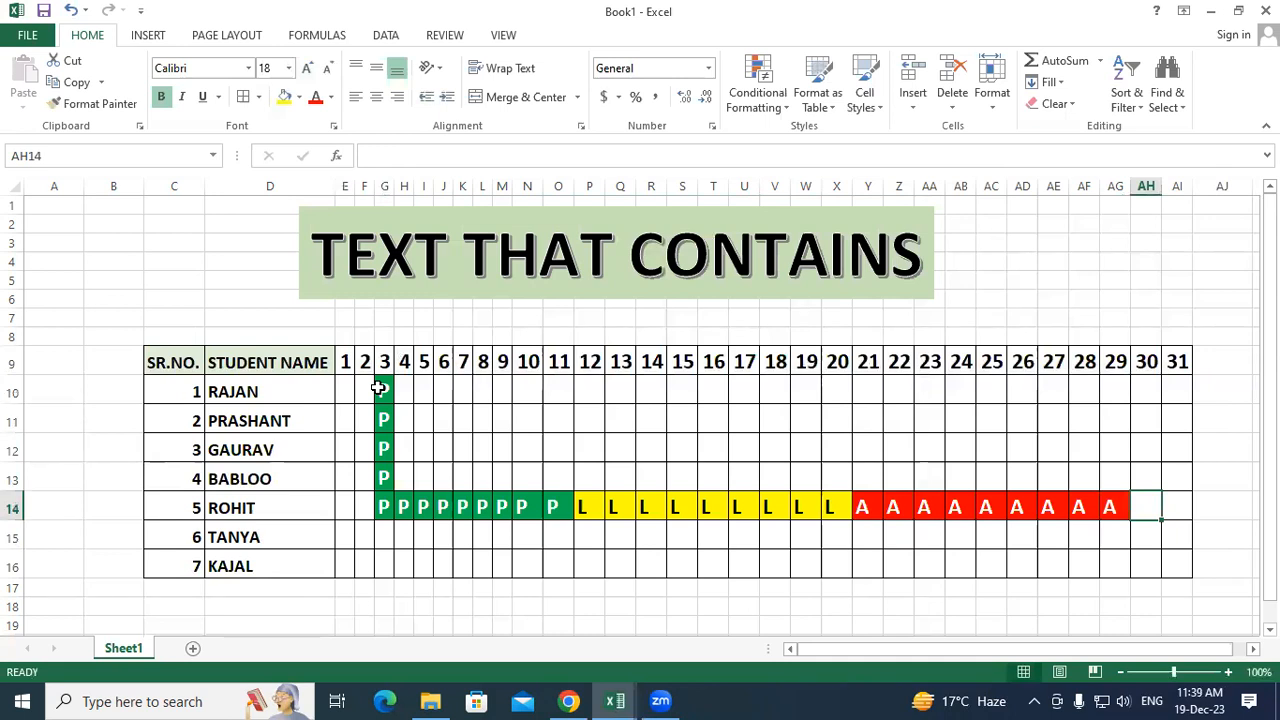
click(668, 148)
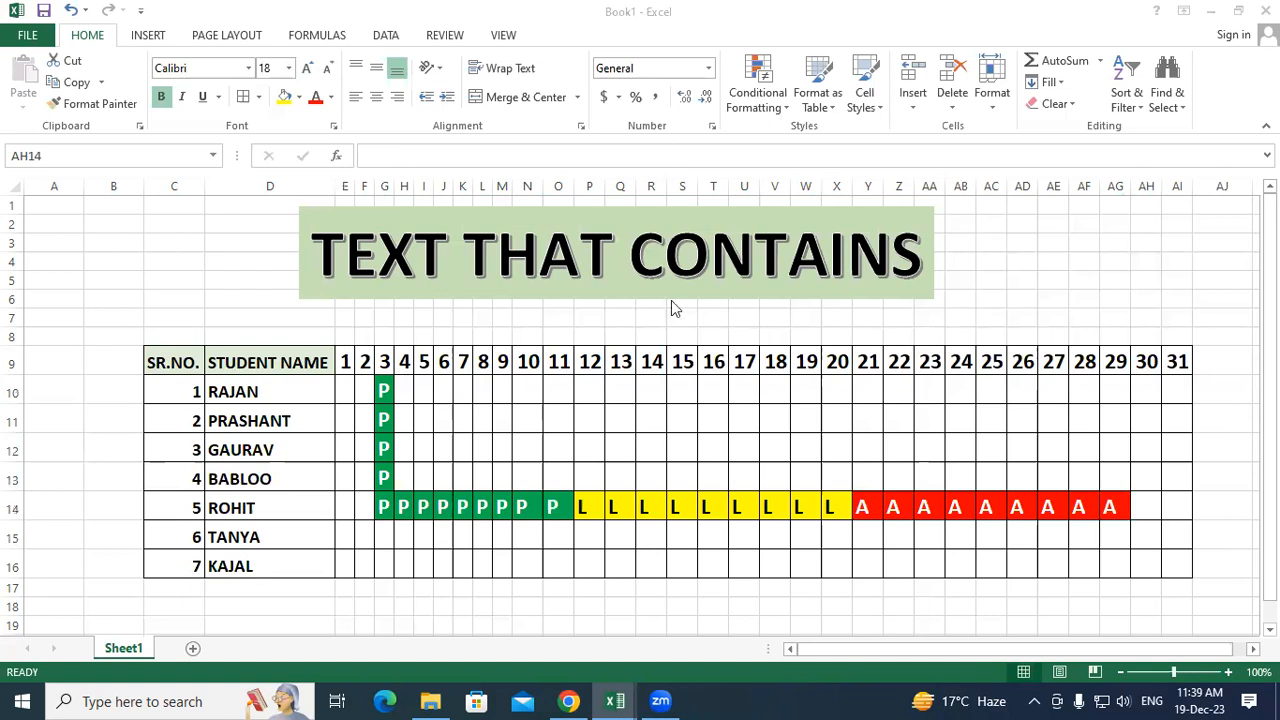